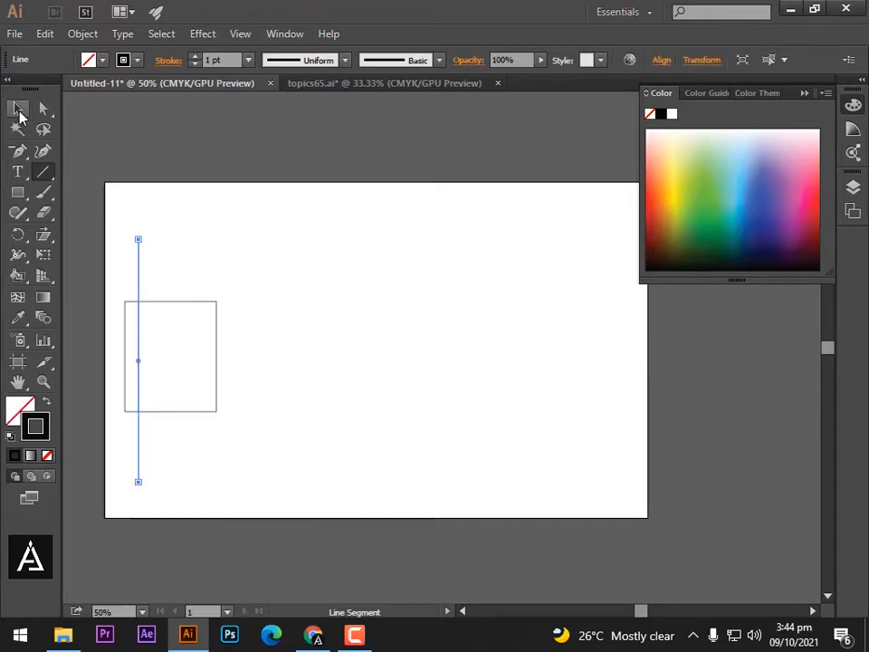
Select the vertical line and open its appearance settings, placing them beside the artboard.
{"action": "left_click", "coordinate": [18, 108]}
{"action": "left_click", "coordinate": [228, 256]}
{"action": "left_click", "coordinate": [137, 285]}
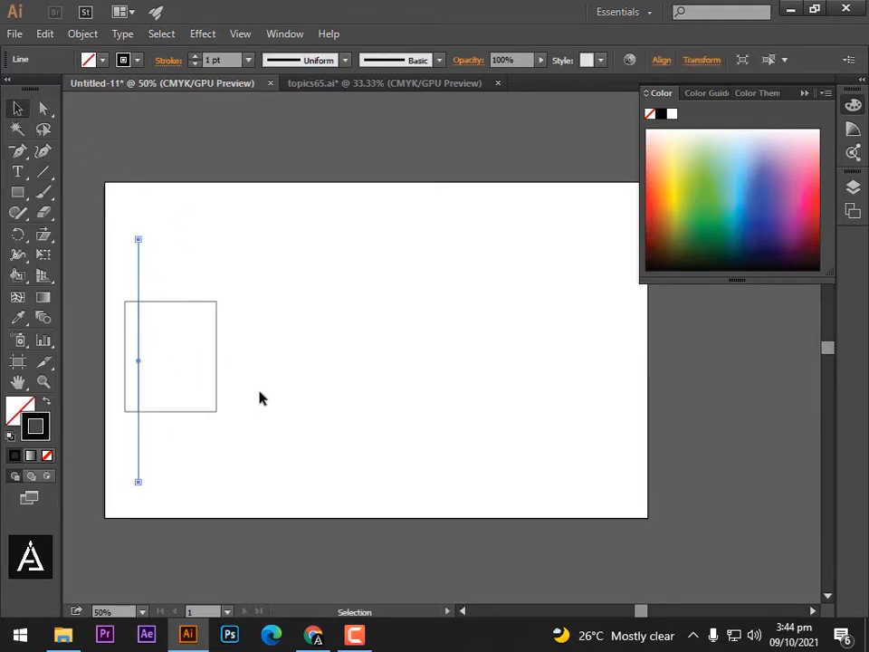
{"action": "left_click", "coordinate": [284, 34]}
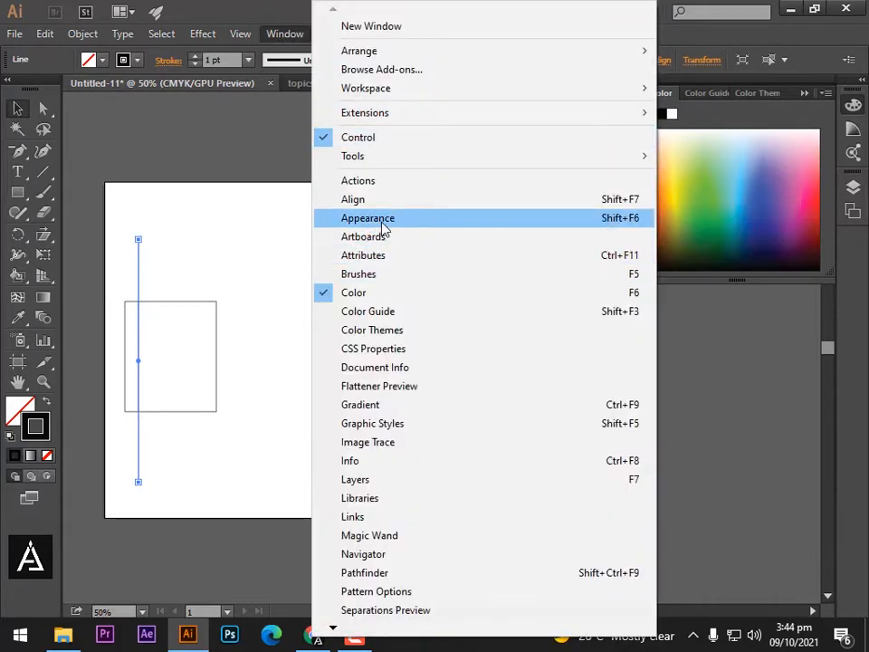
{"action": "left_click", "coordinate": [378, 222]}
{"action": "left_click_drag", "start_coordinate": [704, 384], "coordinate": [639, 298]}
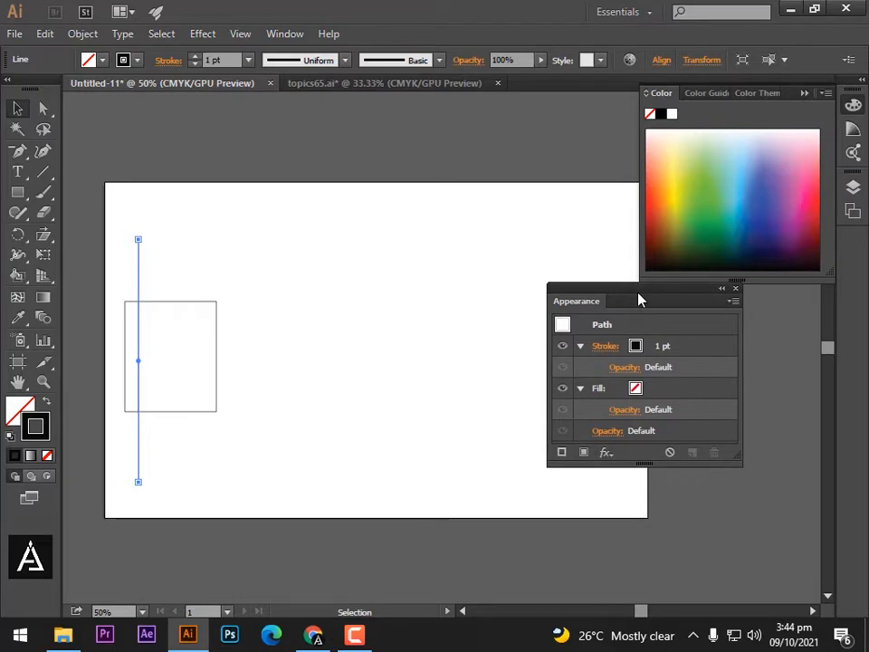
Add a Transform effect to the vertical line with a 20 px horizontal move and 100 copies.
{"action": "left_click", "coordinate": [607, 453]}
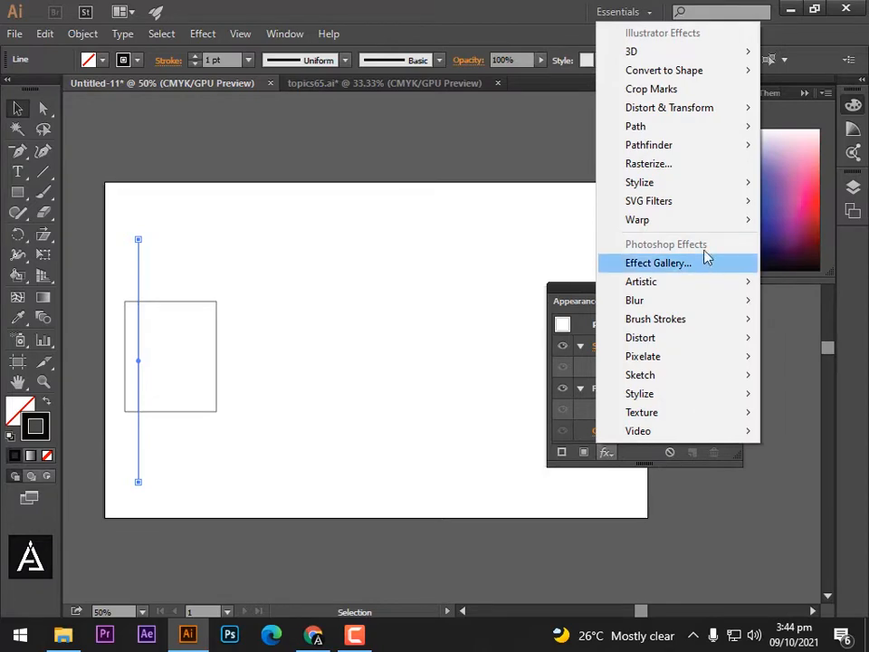
{"action": "mouse_move", "coordinate": [636, 109]}
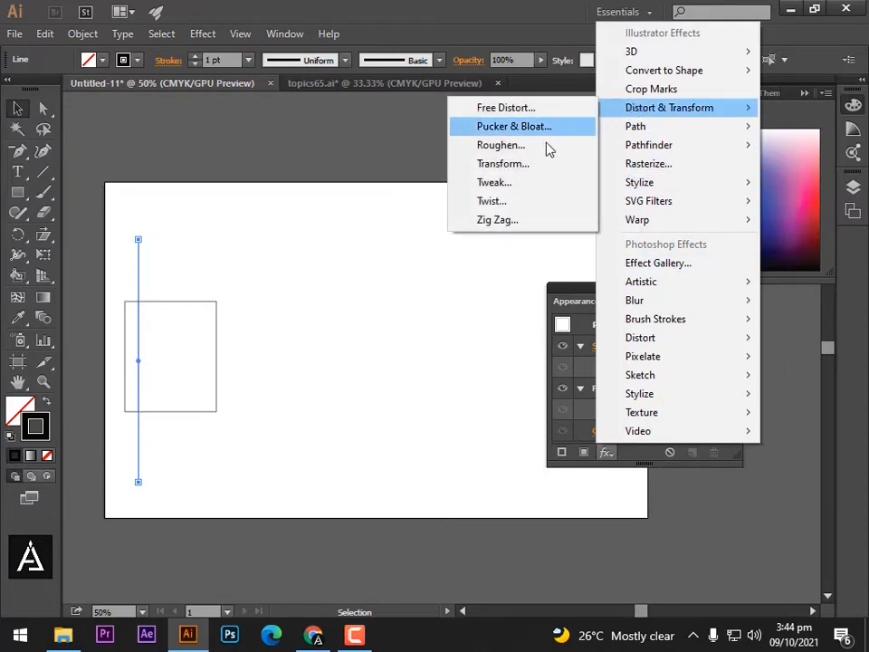
{"action": "left_click", "coordinate": [526, 166]}
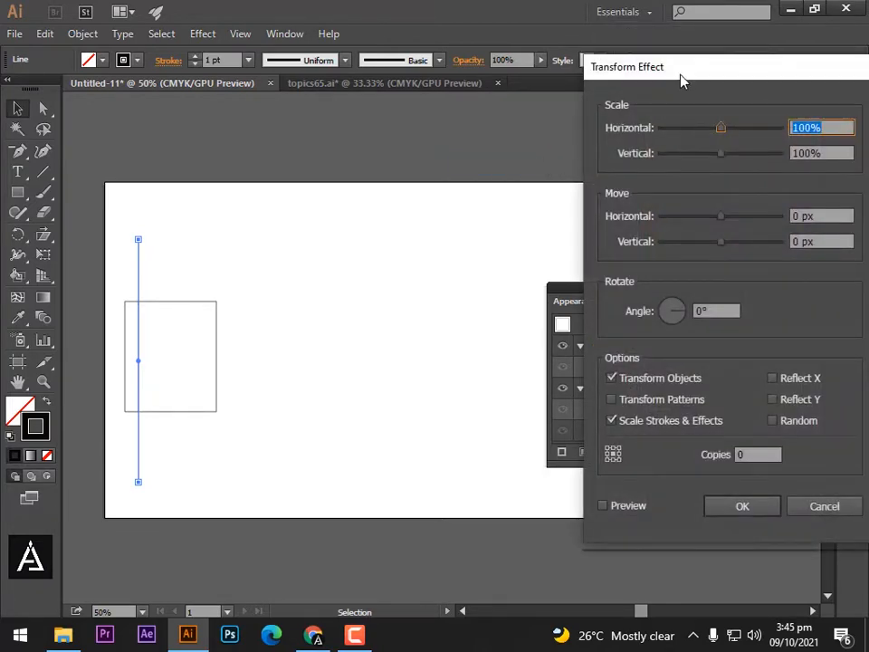
{"action": "left_click_drag", "start_coordinate": [682, 82], "coordinate": [623, 78]}
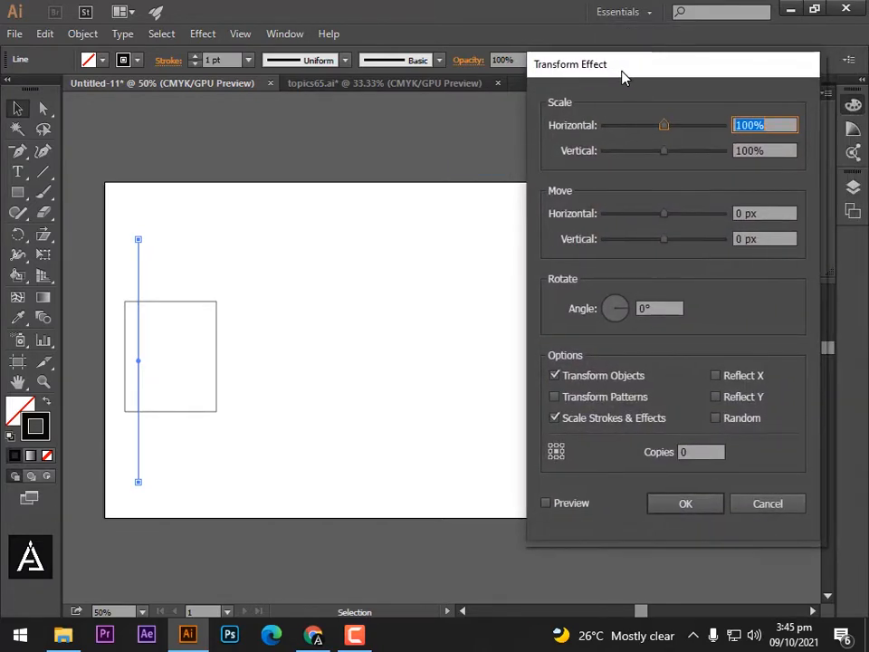
{"action": "left_click", "coordinate": [546, 504]}
{"action": "left_click", "coordinate": [701, 450]}
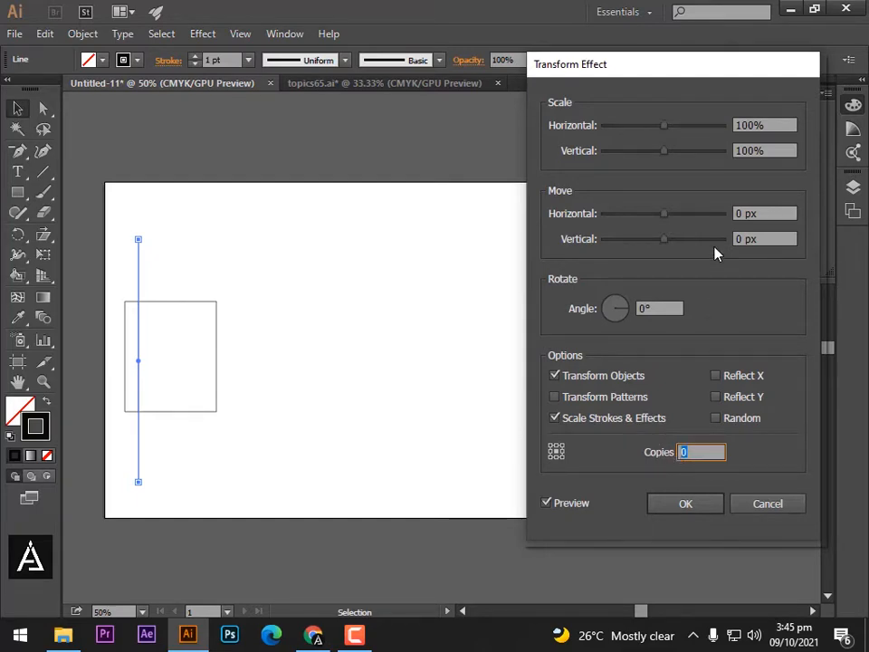
{"action": "type", "text": "7"}
{"action": "double_click", "coordinate": [739, 213]}
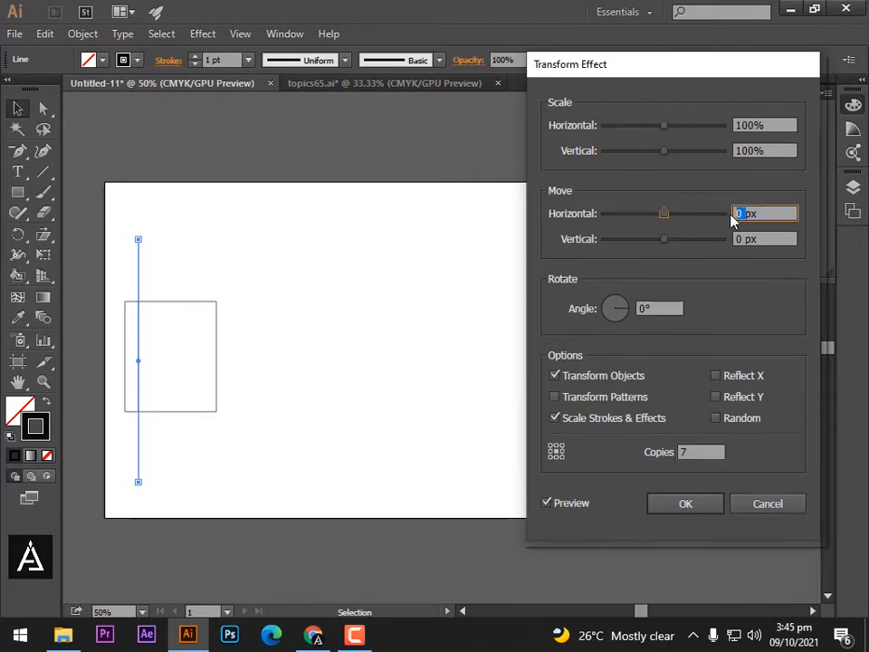
{"action": "type", "text": "20"}
{"action": "left_click", "coordinate": [548, 503]}
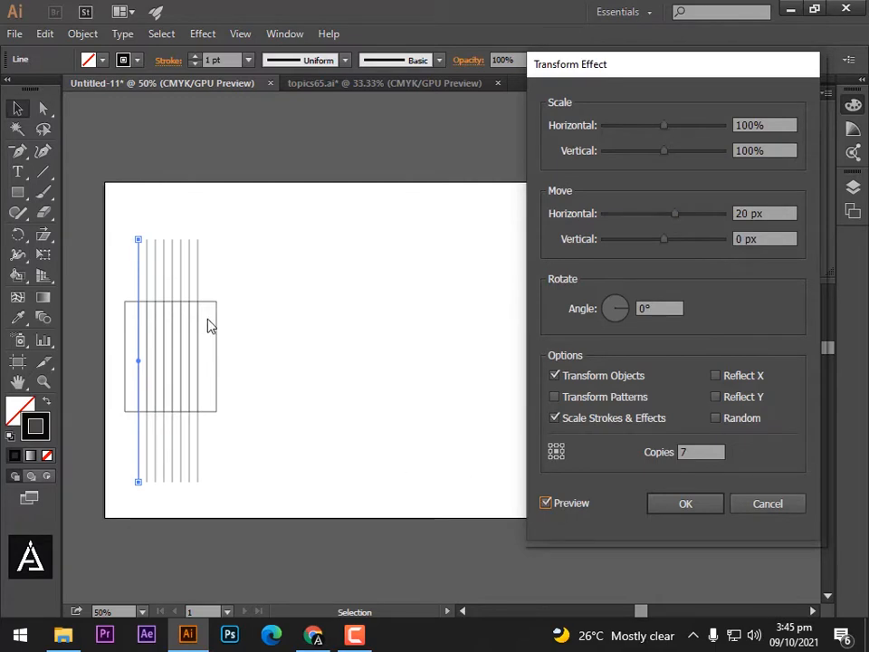
{"action": "left_click", "coordinate": [701, 456]}
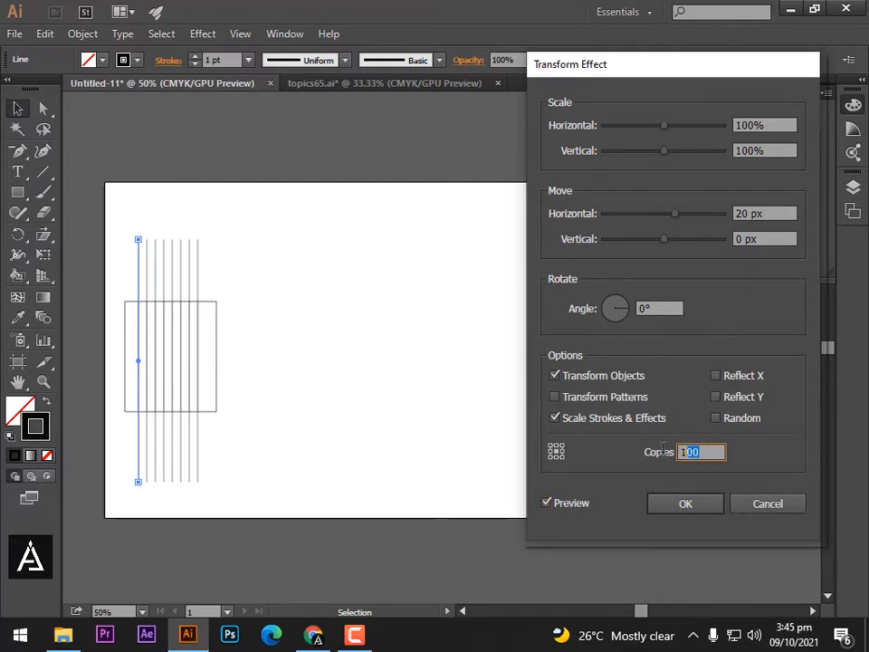
{"action": "left_click", "coordinate": [704, 505]}
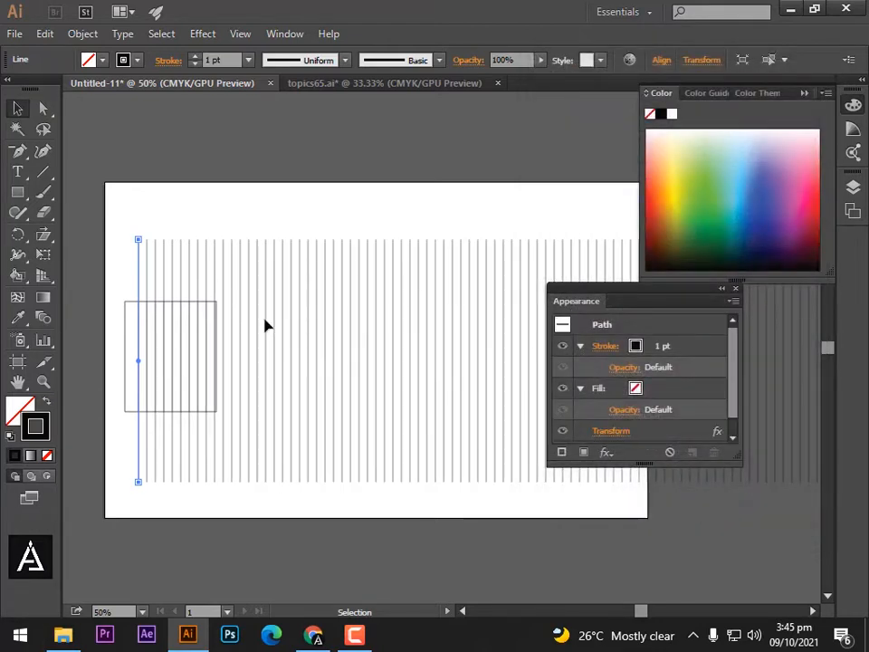
Apply a second Transform effect to the line pattern with 1 copy rotated 60°.
{"action": "left_click", "coordinate": [613, 460]}
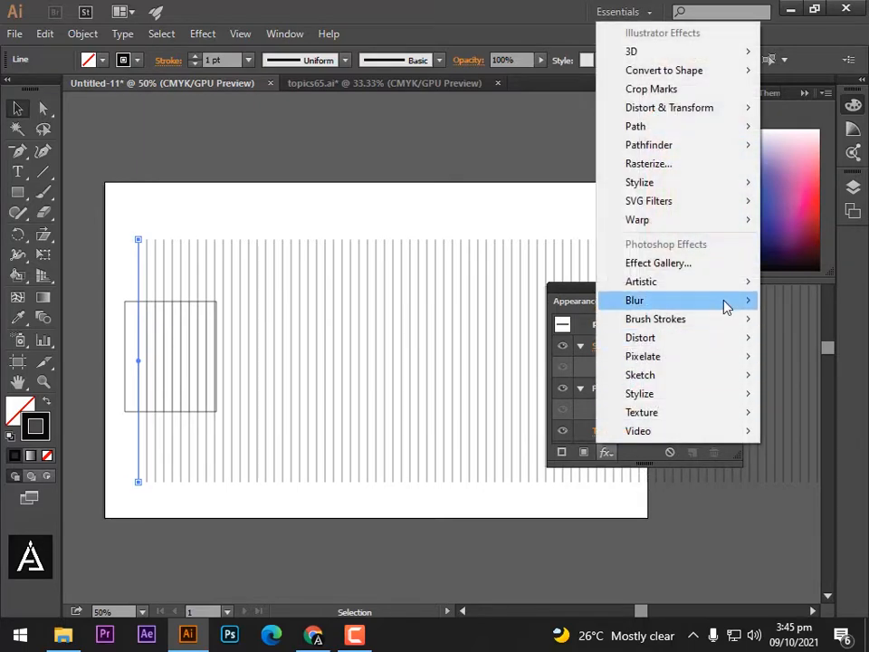
{"action": "mouse_move", "coordinate": [688, 120]}
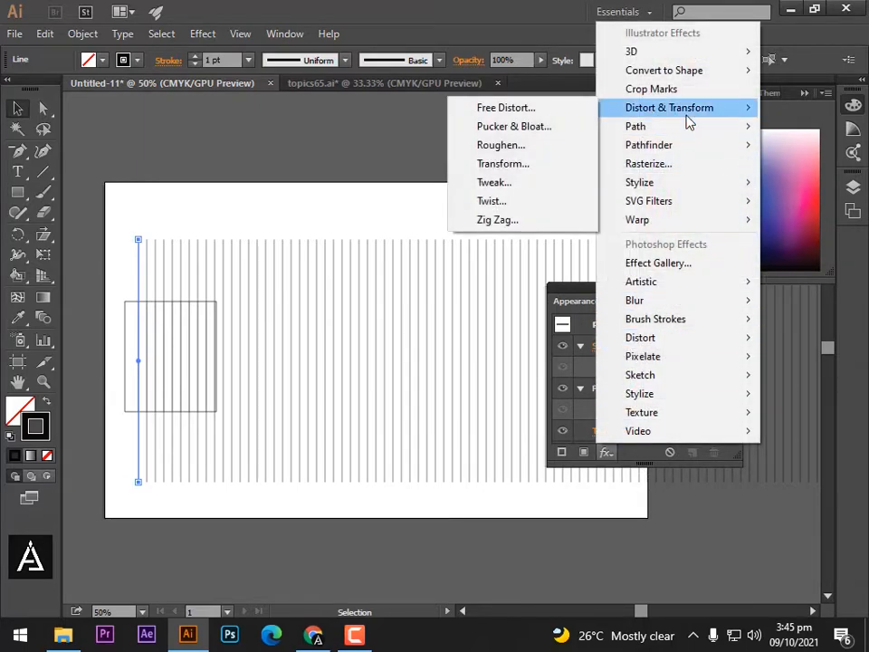
{"action": "left_click", "coordinate": [503, 166]}
{"action": "left_click_drag", "start_coordinate": [535, 253], "coordinate": [671, 189]}
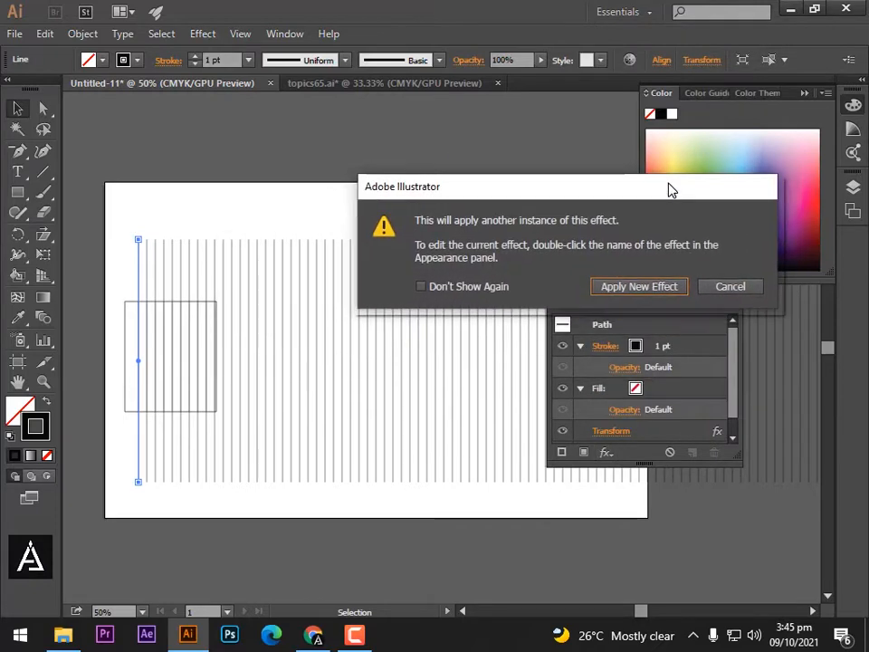
{"action": "left_click", "coordinate": [639, 288]}
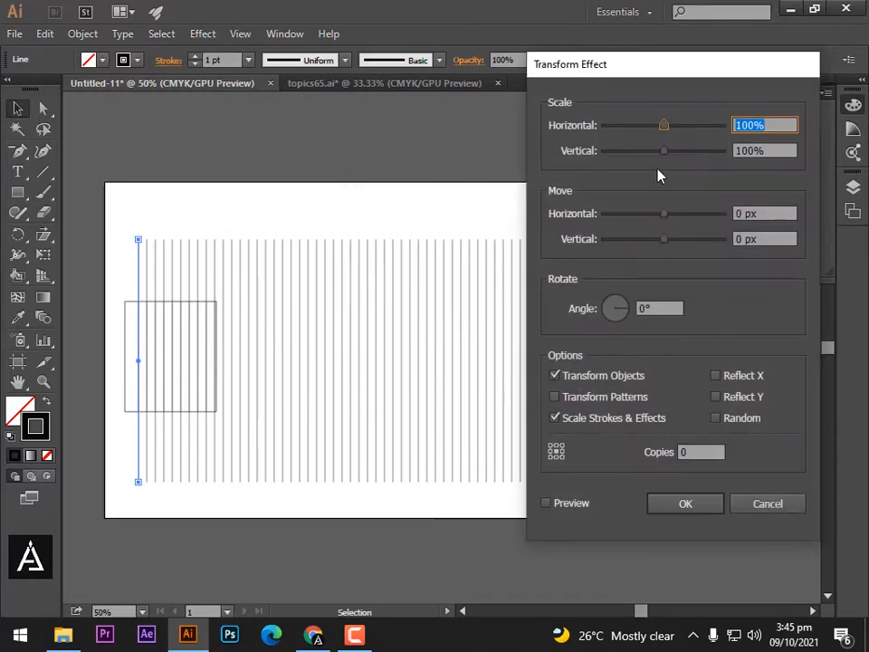
{"action": "left_click", "coordinate": [558, 504]}
{"action": "left_click", "coordinate": [683, 452]}
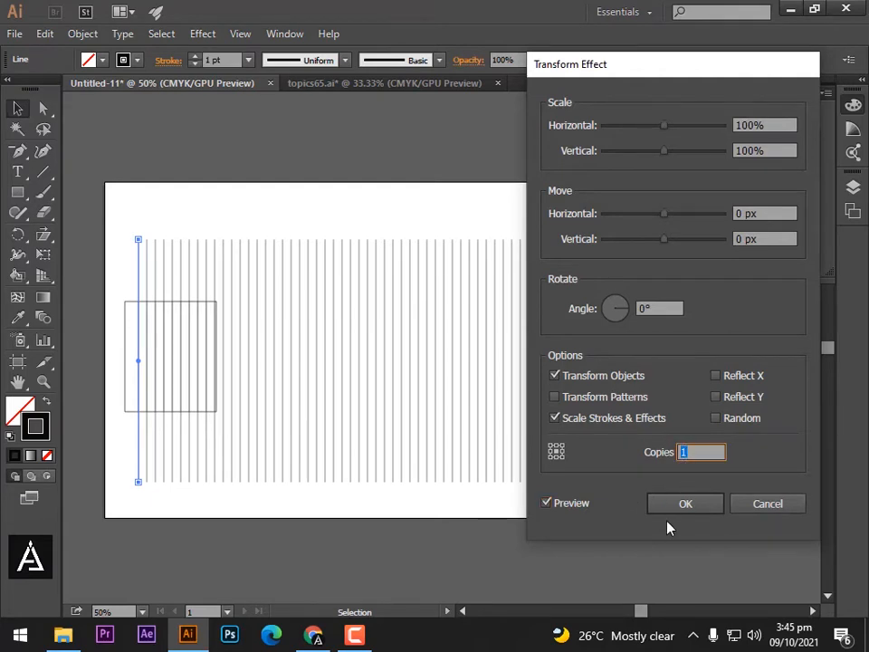
{"action": "left_click", "coordinate": [655, 306]}
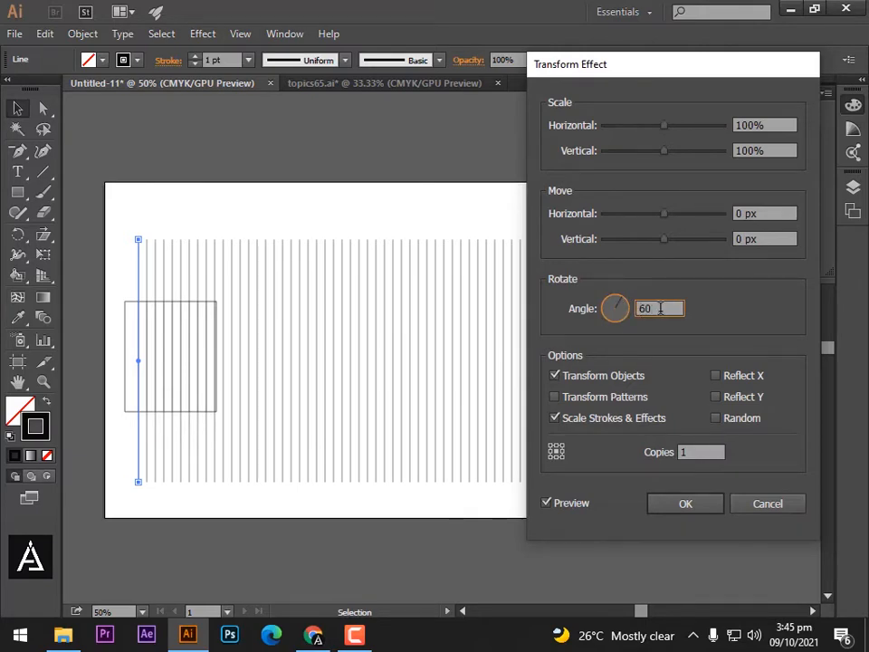
{"action": "left_click", "coordinate": [679, 502]}
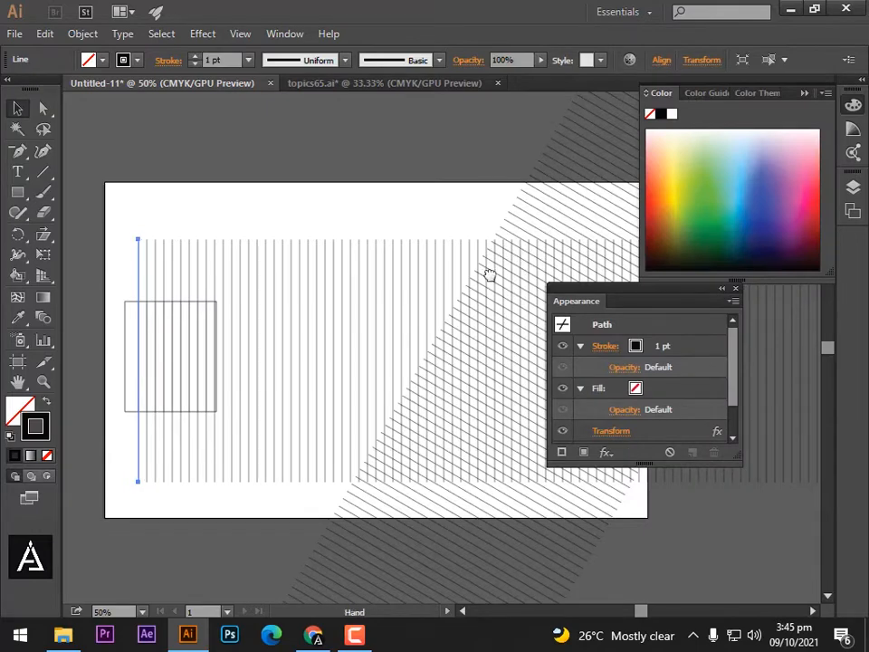
Apply a third Transform effect to the line pattern with 1 copy rotated -60°.
{"action": "left_click_drag", "start_coordinate": [453, 275], "coordinate": [403, 325]}
{"action": "key", "text": "z"}
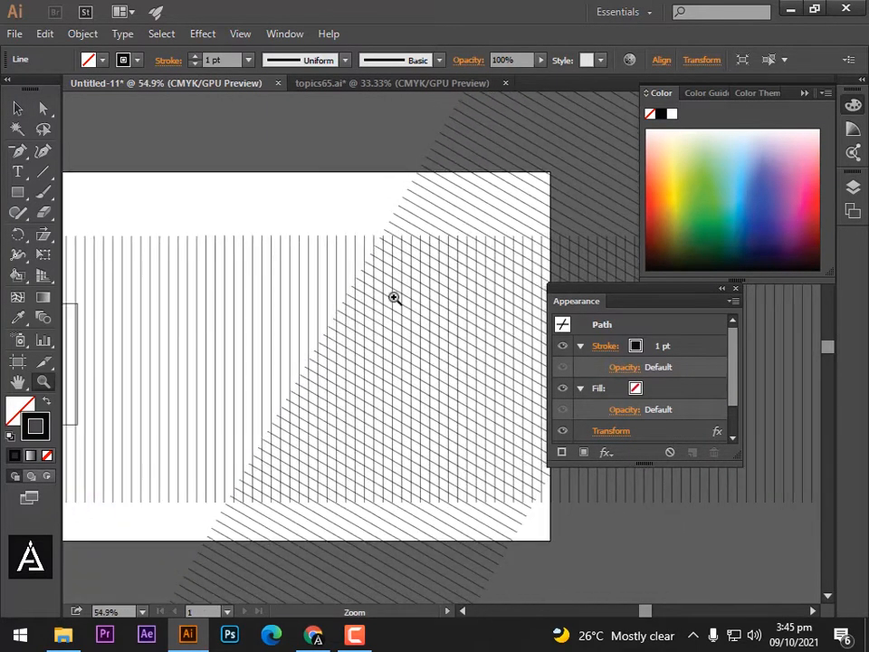
{"action": "left_click_drag", "start_coordinate": [435, 371], "coordinate": [413, 349]}
{"action": "key", "text": "space"}
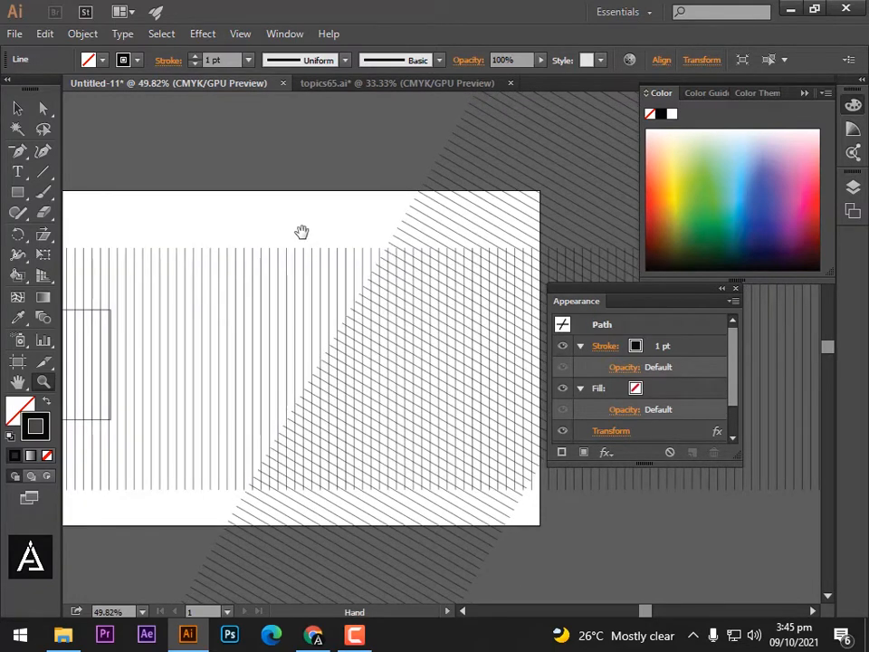
{"action": "left_click_drag", "start_coordinate": [294, 223], "coordinate": [431, 234]}
{"action": "left_click", "coordinate": [17, 108]}
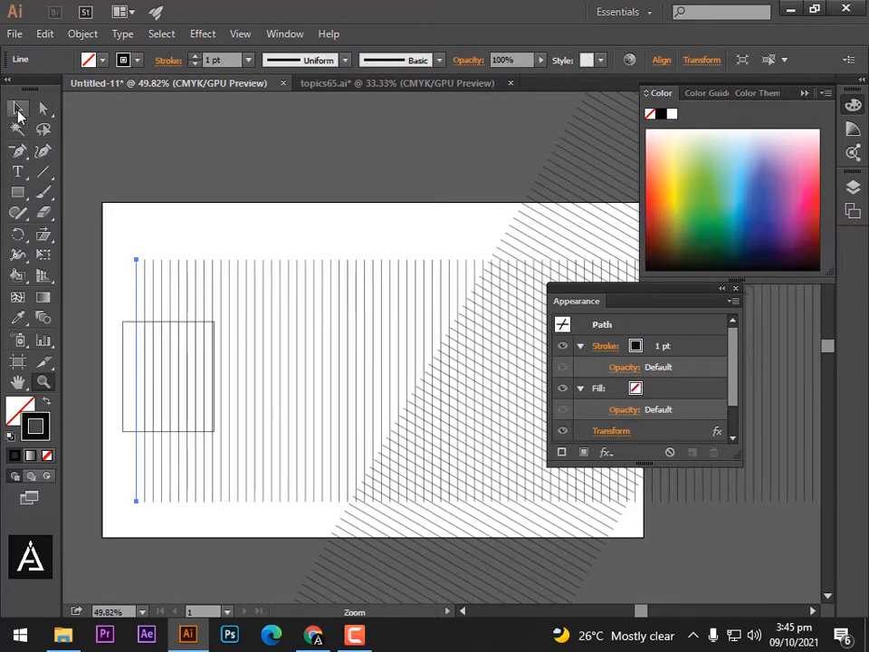
{"action": "left_click", "coordinate": [606, 450]}
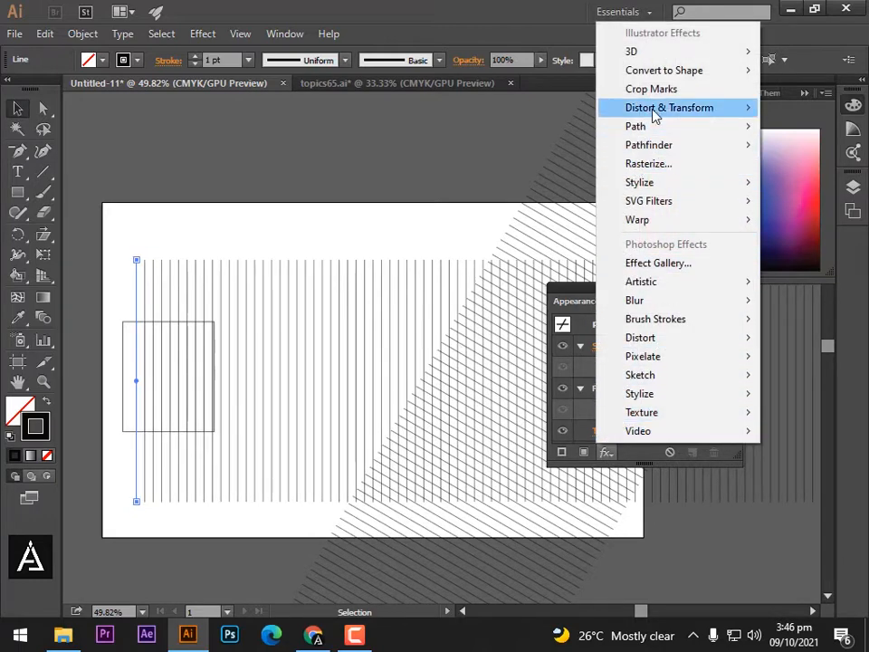
{"action": "mouse_move", "coordinate": [654, 113]}
{"action": "left_click", "coordinate": [528, 172]}
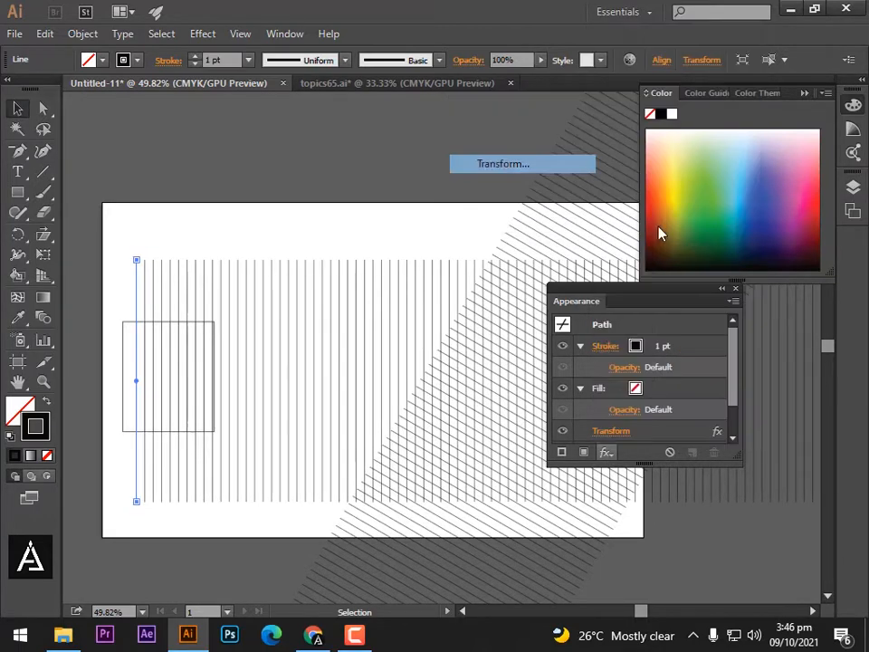
{"action": "left_click", "coordinate": [475, 241]}
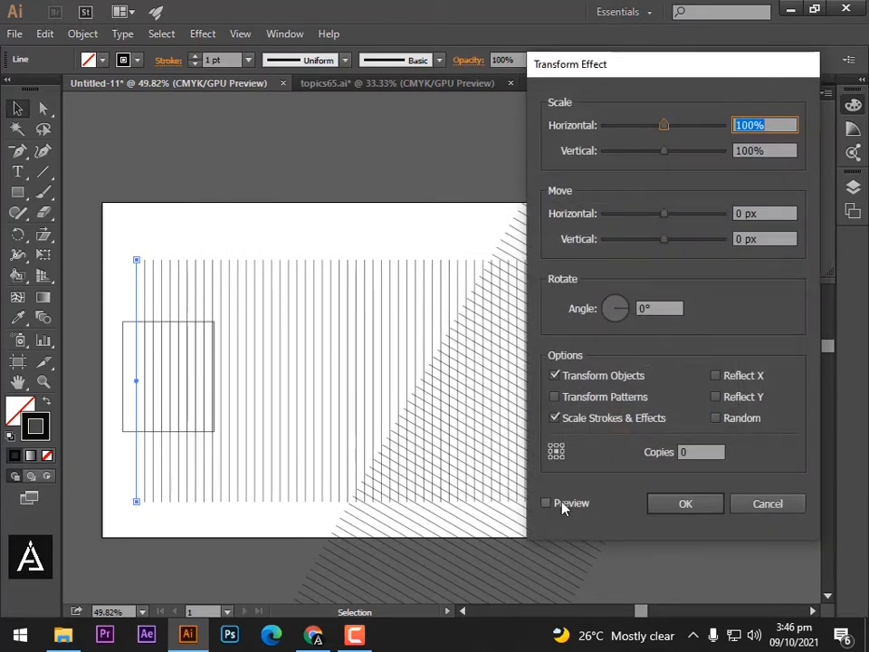
{"action": "left_click", "coordinate": [562, 505]}
{"action": "left_click", "coordinate": [688, 451]}
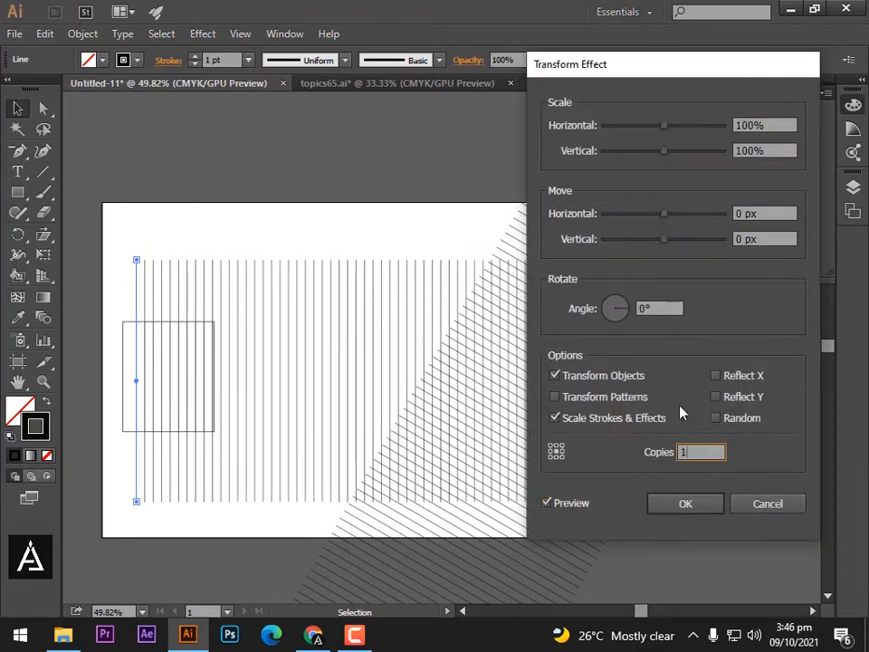
{"action": "left_click", "coordinate": [654, 308]}
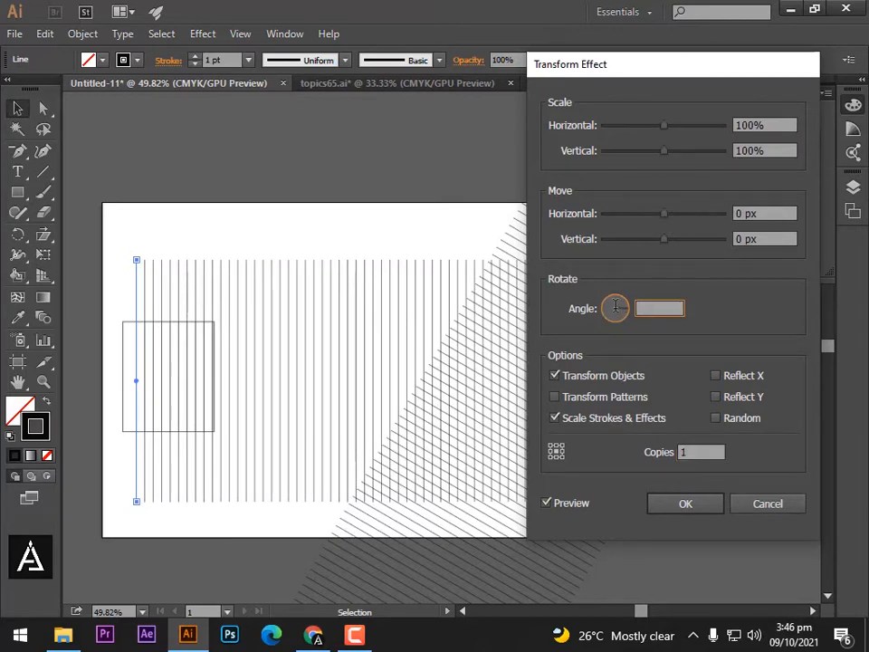
{"action": "type", "text": "-60"}
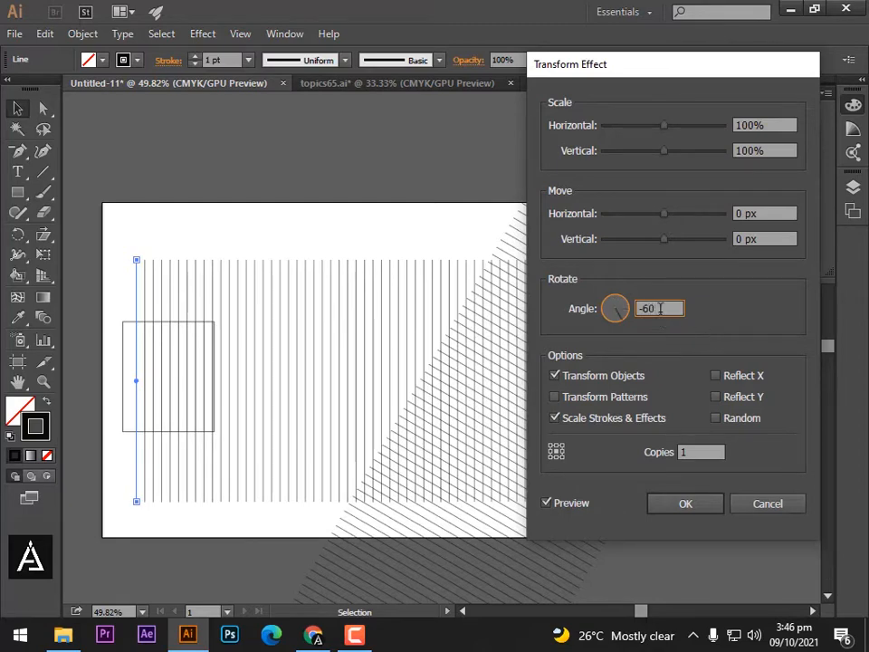
{"action": "left_click", "coordinate": [547, 503]}
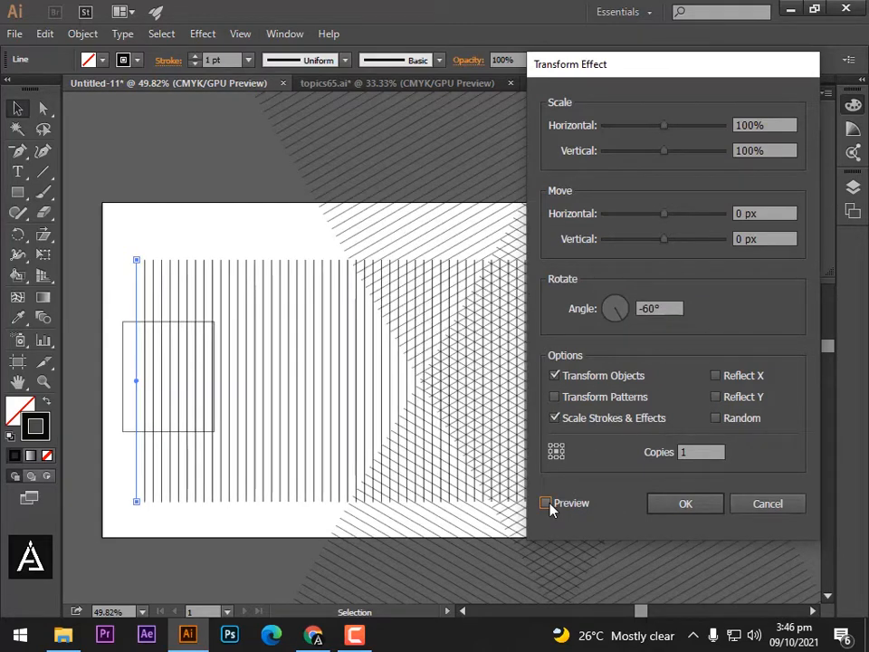
{"action": "left_click", "coordinate": [663, 505]}
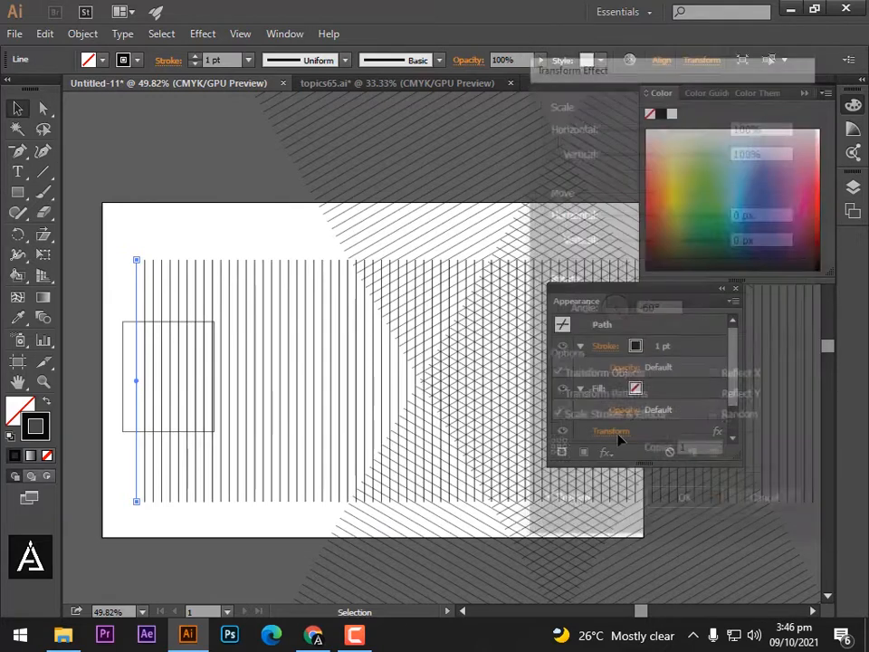
Select the vertical line carrying the three Transform effects and expand its appearance into editable paths.
{"action": "left_click_drag", "start_coordinate": [465, 306], "coordinate": [273, 277]}
{"action": "key", "text": "z"}
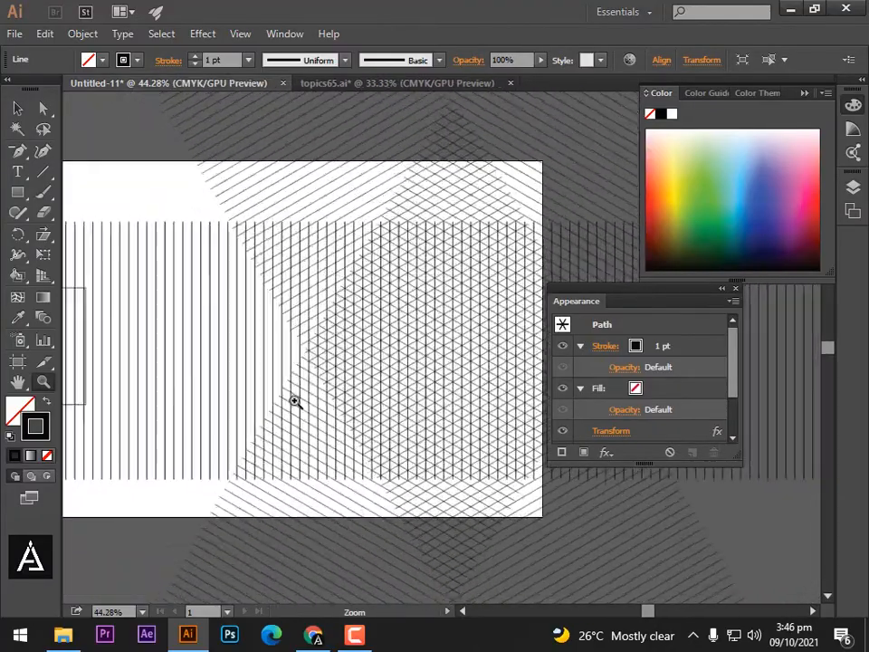
{"action": "left_click_drag", "start_coordinate": [294, 401], "coordinate": [184, 290]}
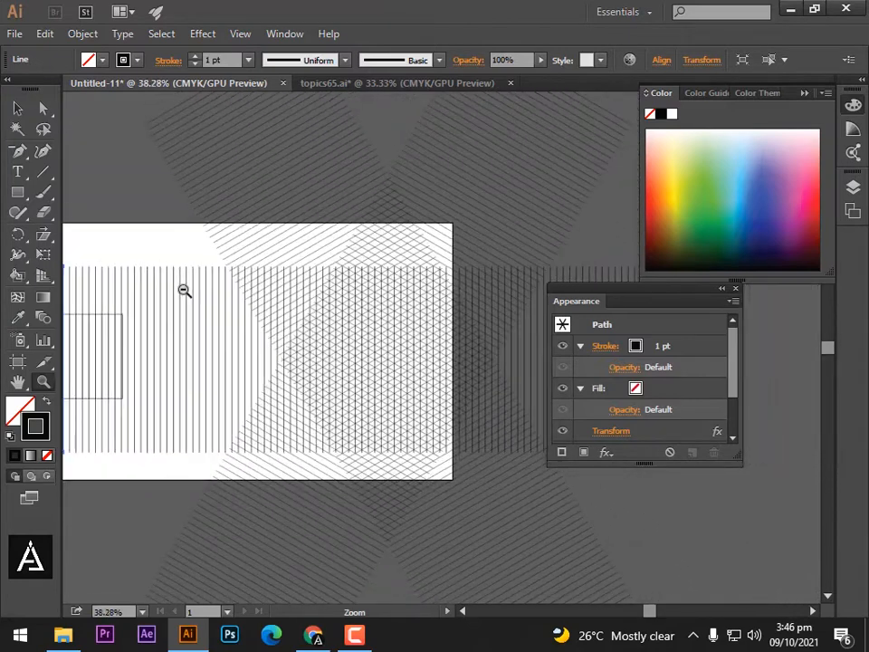
{"action": "left_click_drag", "start_coordinate": [136, 192], "coordinate": [186, 220]}
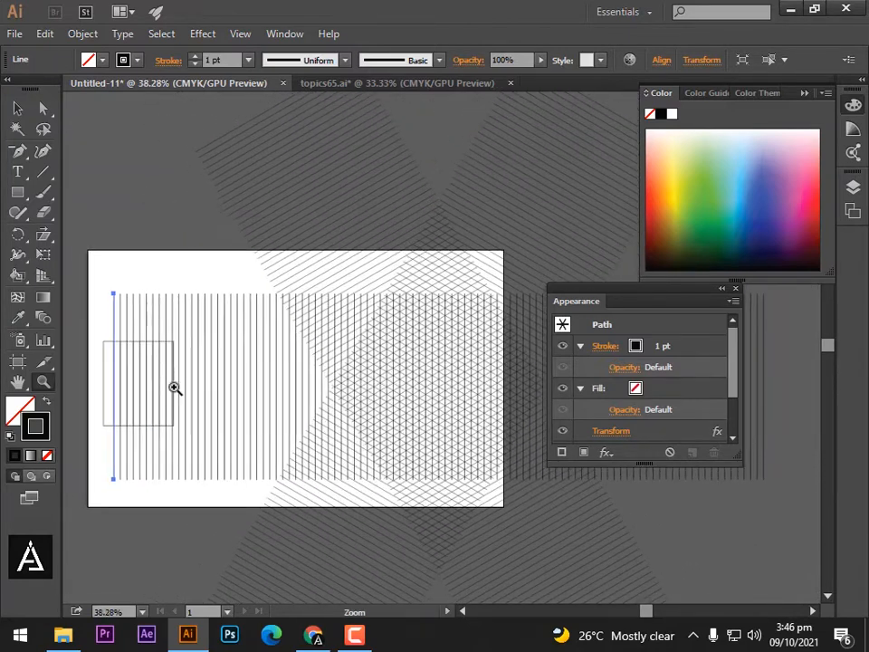
{"action": "left_click", "coordinate": [17, 107]}
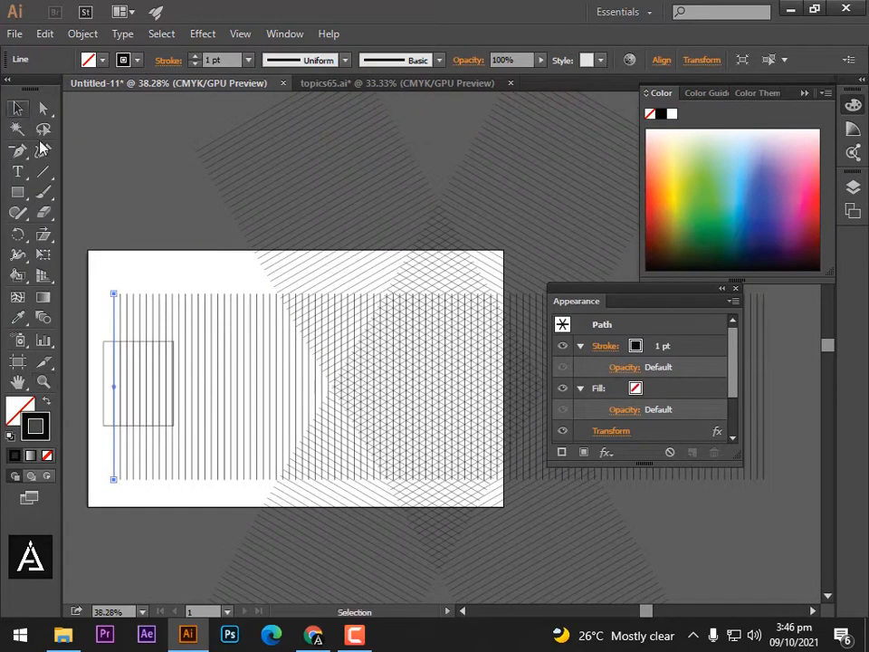
{"action": "left_click", "coordinate": [121, 219]}
{"action": "left_click_drag", "start_coordinate": [354, 371], "coordinate": [376, 386]}
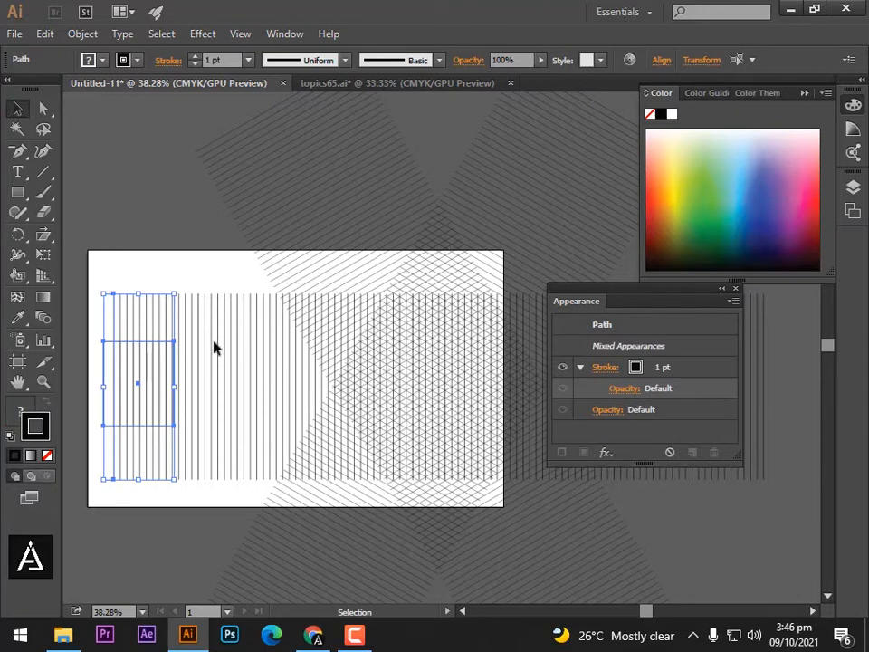
{"action": "left_click", "coordinate": [123, 303]}
{"action": "left_click", "coordinate": [114, 304]}
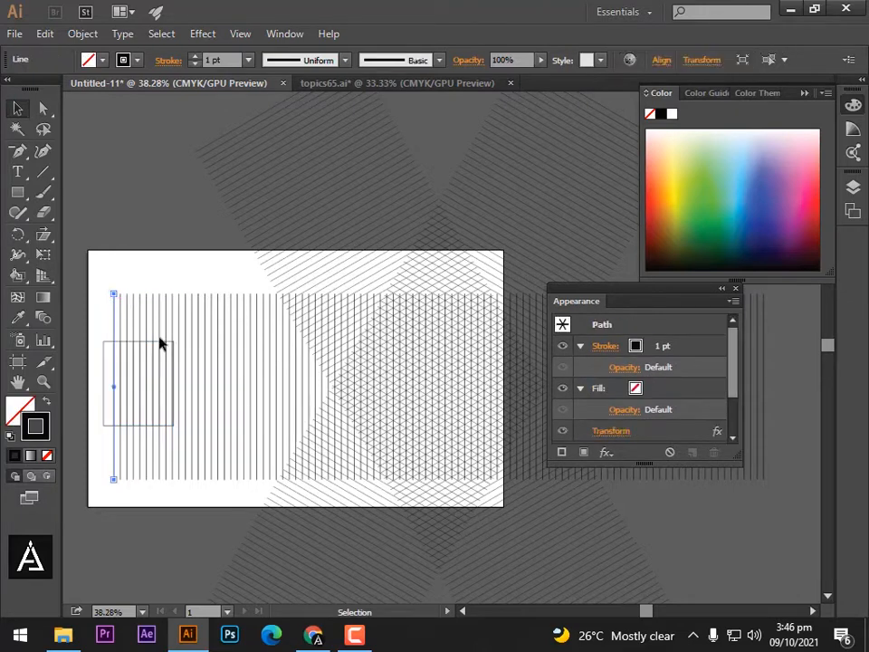
{"action": "left_click", "coordinate": [83, 36]}
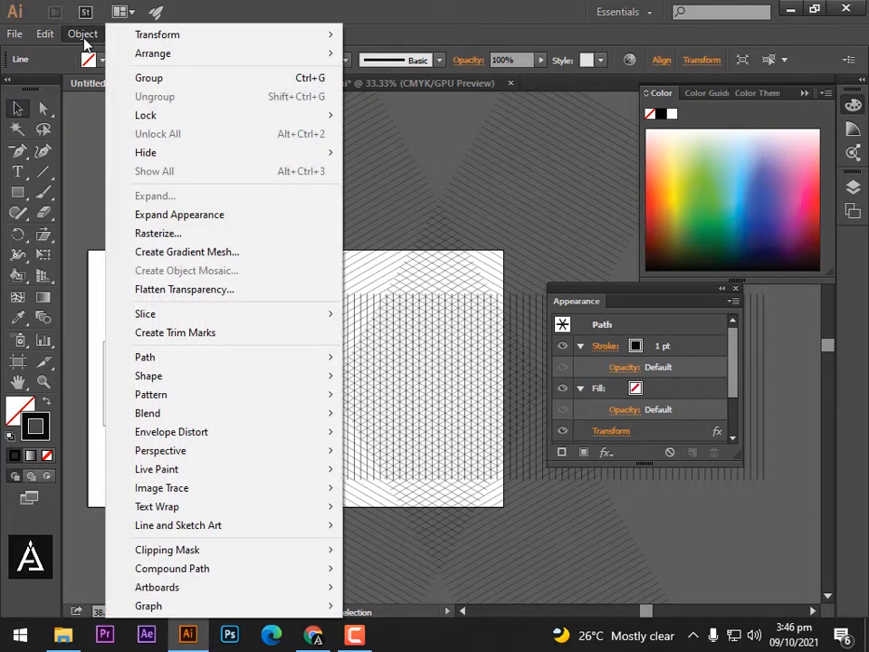
{"action": "left_click", "coordinate": [198, 222]}
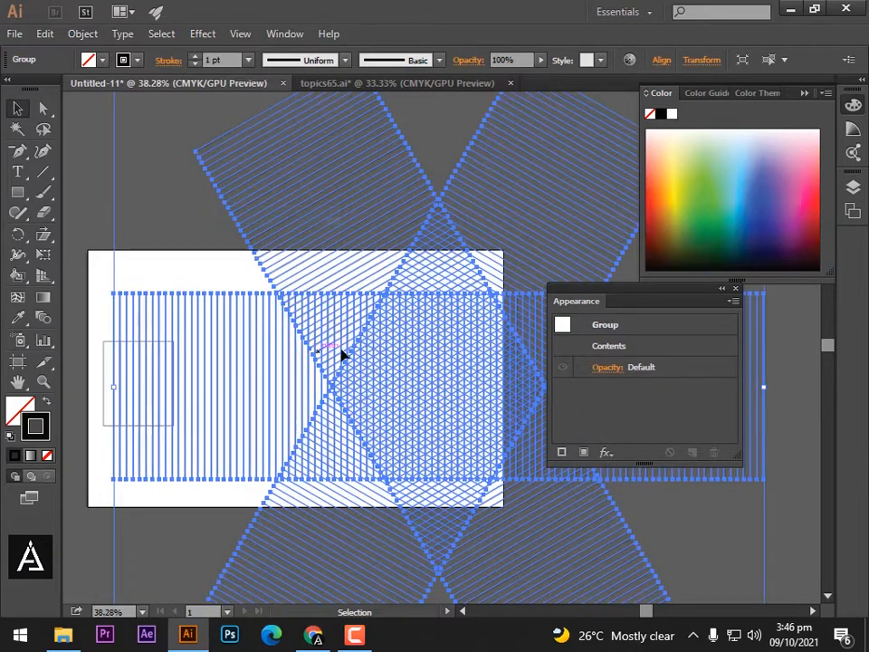
Choose the Live Paint Bucket for the expanded grid and set a black fill with no stroke.
{"action": "left_click_drag", "start_coordinate": [435, 306], "coordinate": [407, 287]}
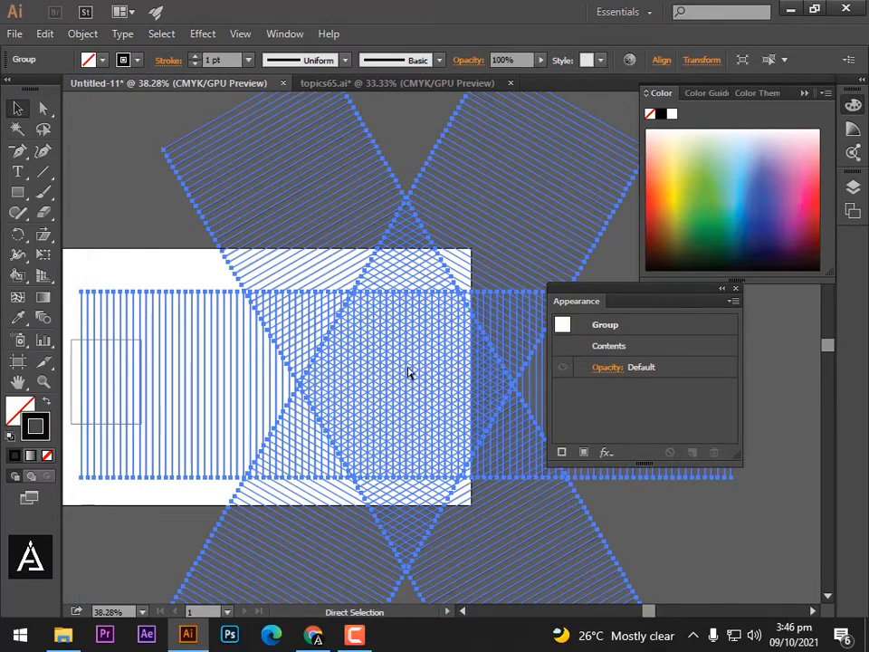
{"action": "key", "text": "ctrl+equal"}
{"action": "key", "text": "ctrl+equal"}
{"action": "key", "text": "ctrl+equal"}
{"action": "key", "text": "ctrl+equal"}
{"action": "left_click_drag", "start_coordinate": [343, 365], "coordinate": [423, 359]}
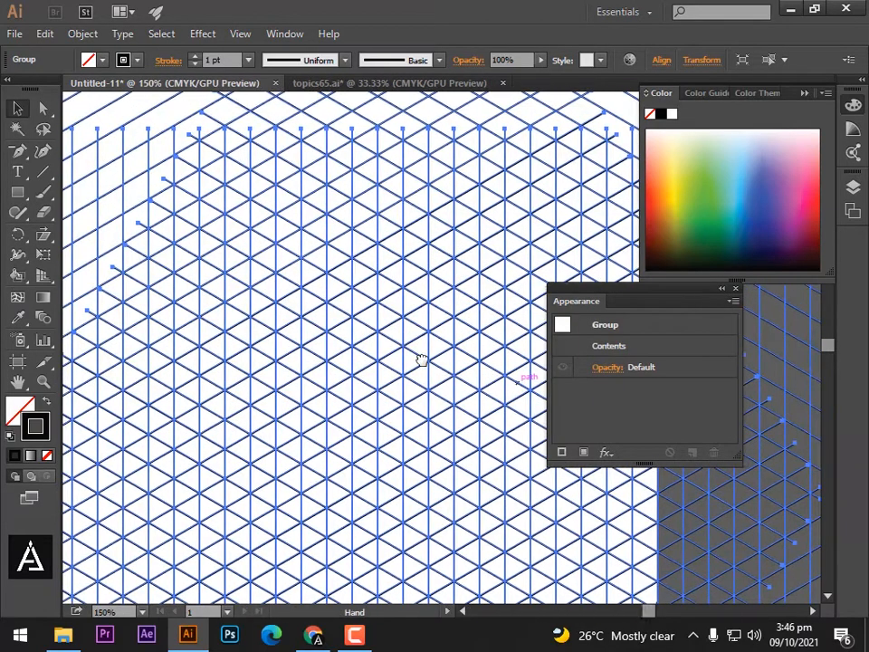
{"action": "left_click", "coordinate": [18, 277]}
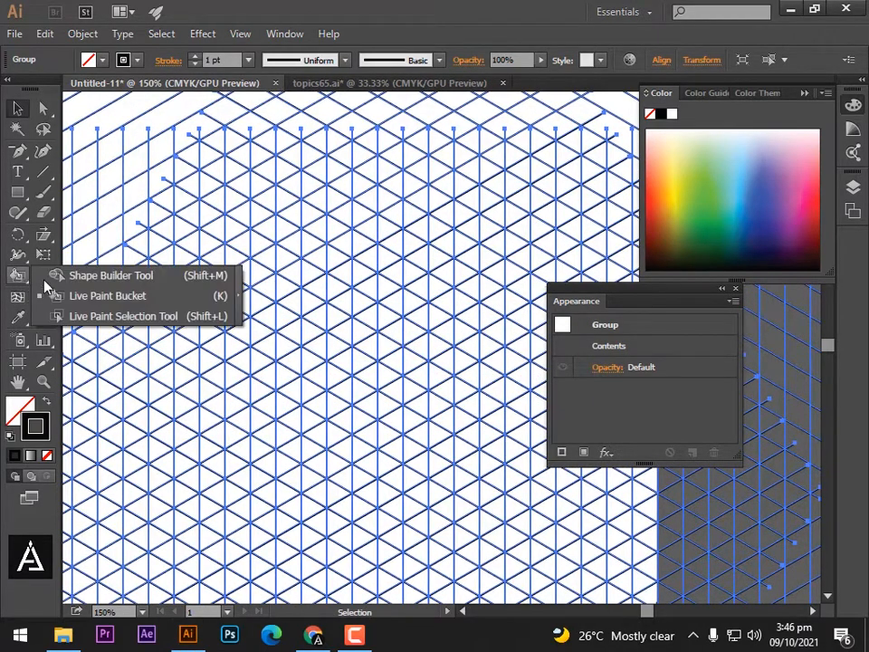
{"action": "left_click", "coordinate": [120, 299]}
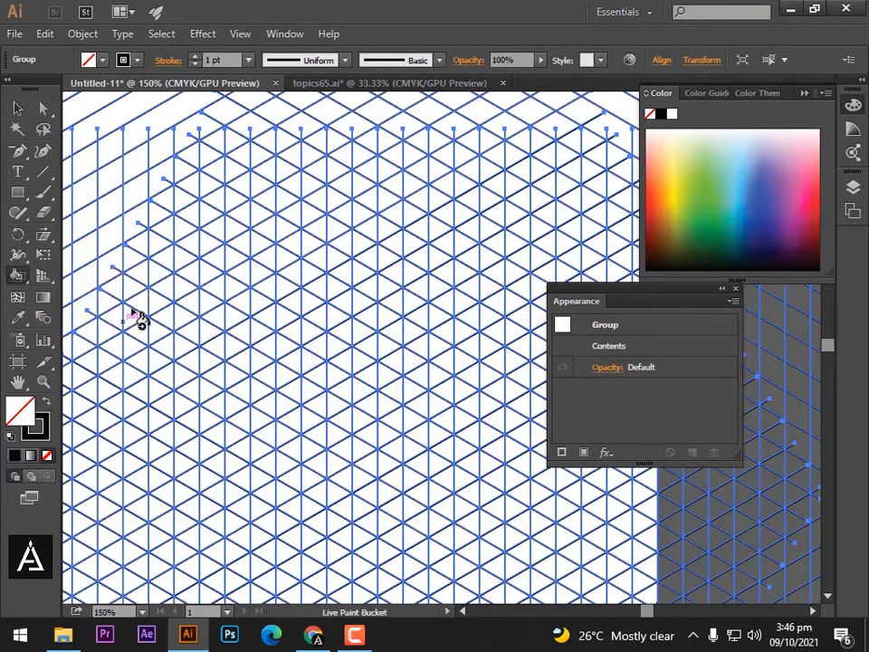
{"action": "left_click", "coordinate": [49, 404]}
Turn the grid into a Live Paint group and fill a black diagonal band as the isometric letter A's lower leg.
{"action": "key", "text": "space"}
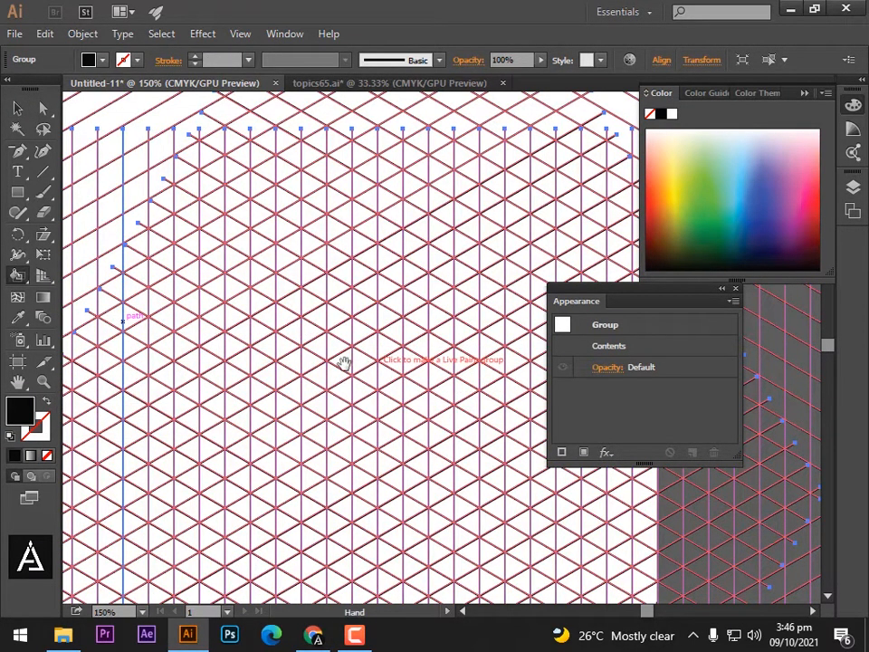
{"action": "left_click_drag", "start_coordinate": [306, 349], "coordinate": [273, 272]}
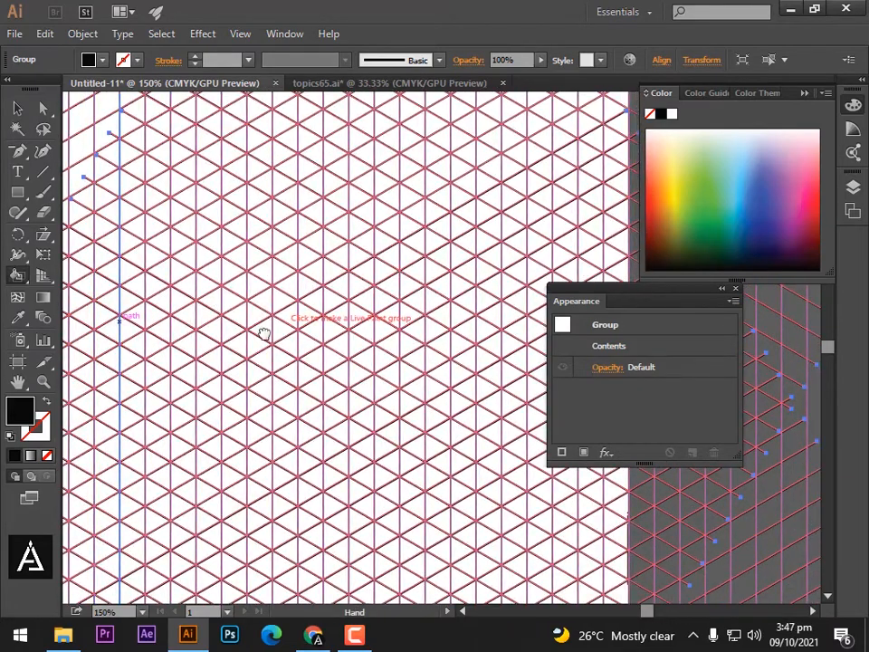
{"action": "mouse_move", "coordinate": [262, 333]}
{"action": "left_mouse_down"}
{"action": "mouse_move", "coordinate": [300, 370]}
{"action": "mouse_move", "coordinate": [282, 304]}
{"action": "left_mouse_up"}
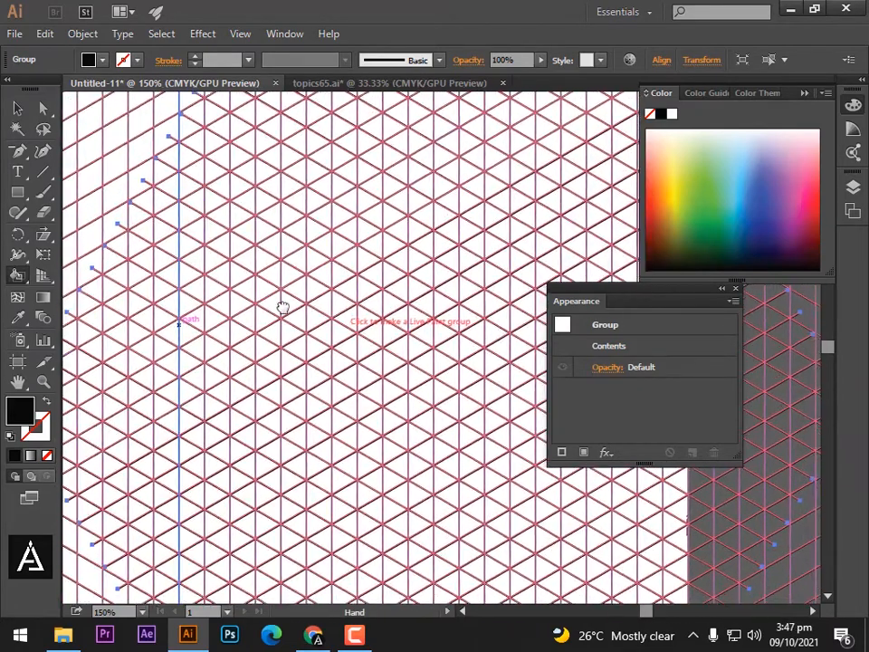
{"action": "left_click", "coordinate": [341, 426]}
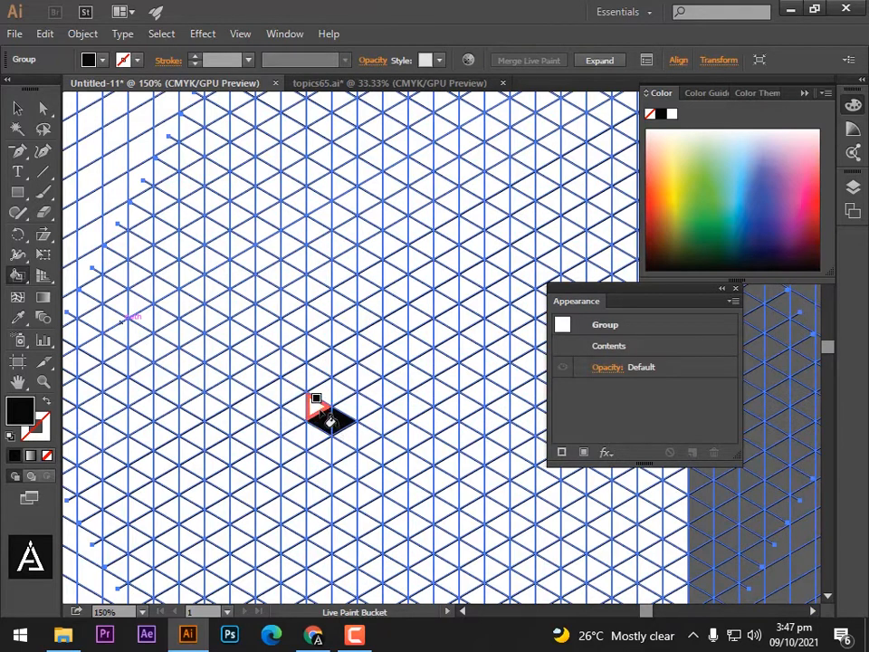
{"action": "left_click", "coordinate": [319, 413]}
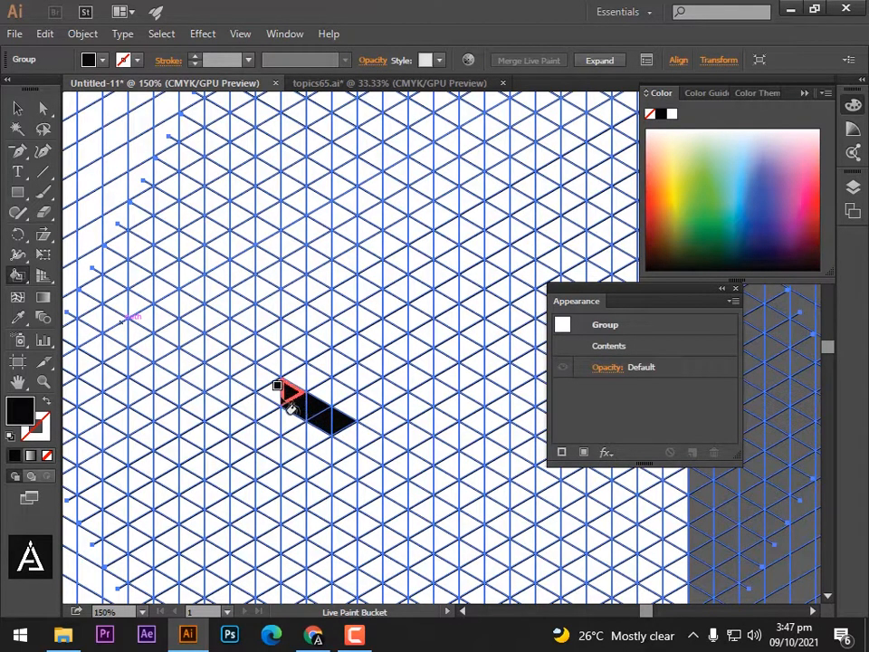
{"action": "left_click", "coordinate": [285, 394]}
{"action": "left_click", "coordinate": [274, 393]}
{"action": "left_click", "coordinate": [263, 381]}
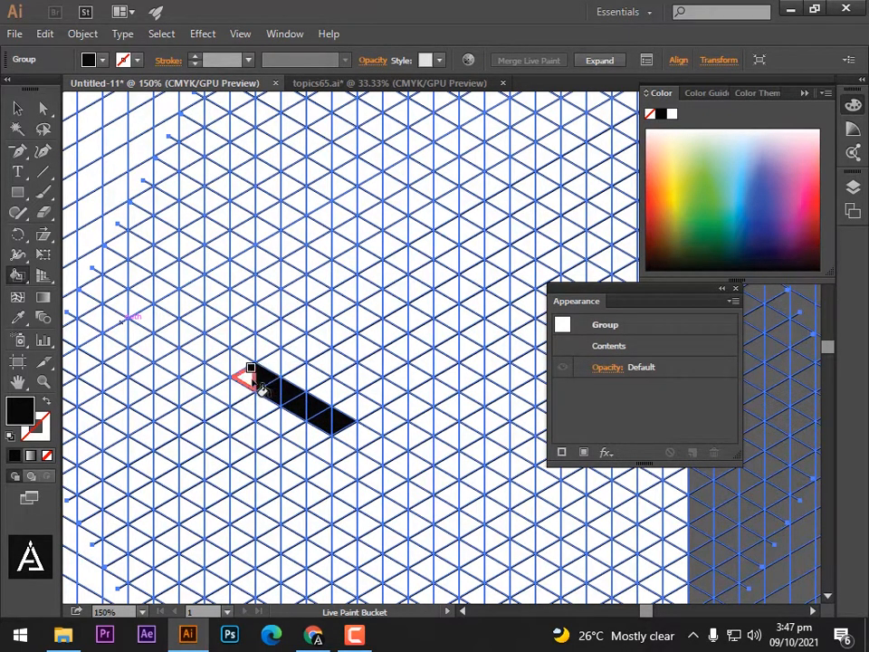
{"action": "left_click", "coordinate": [252, 379]}
Fill the grid cells forming the letter A's top edge, second leg and crossbar in black.
{"action": "left_click", "coordinate": [276, 367]}
{"action": "left_click", "coordinate": [297, 363]}
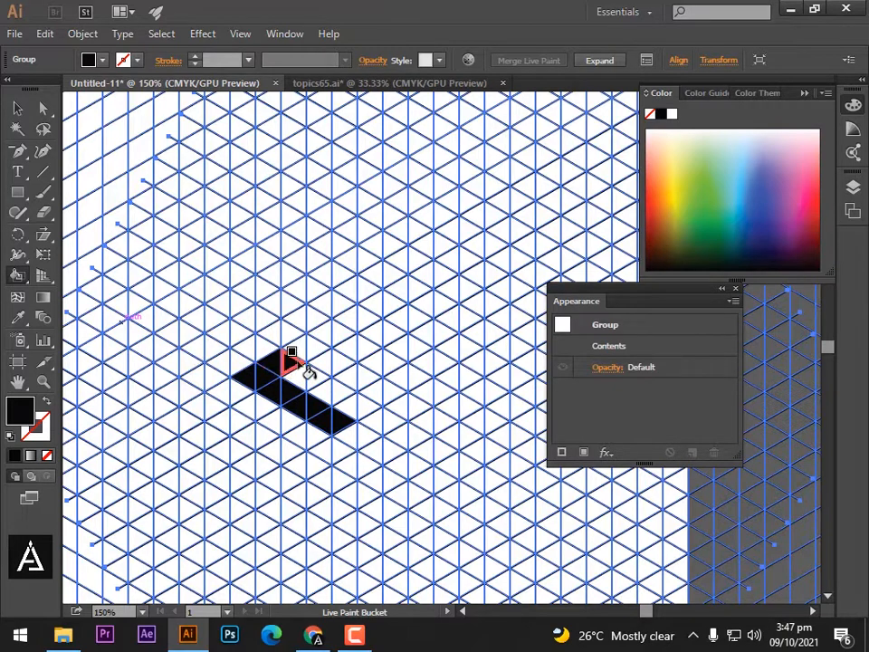
{"action": "left_click", "coordinate": [303, 354]}
{"action": "left_click", "coordinate": [319, 352]}
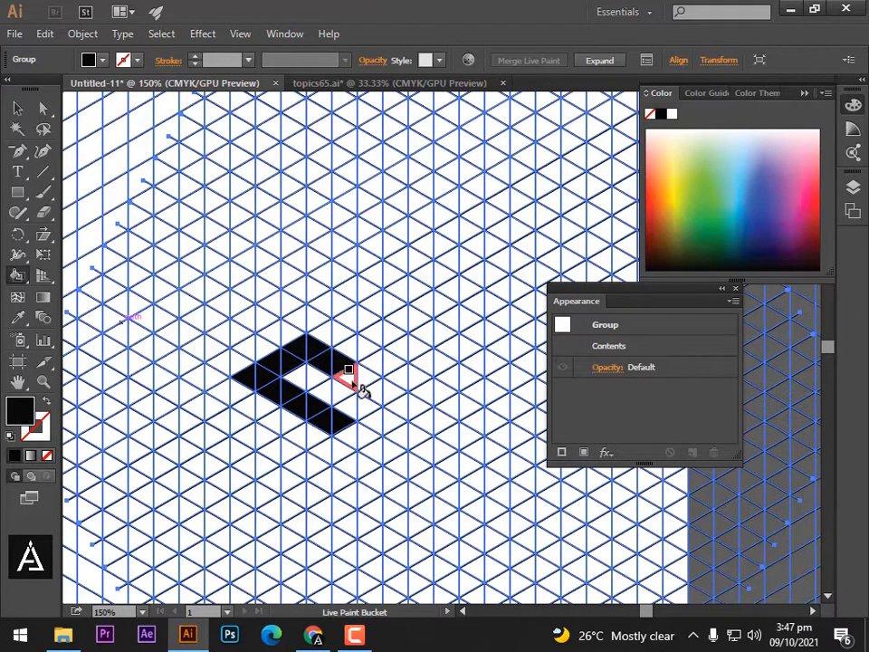
{"action": "left_click", "coordinate": [350, 379]}
{"action": "left_click", "coordinate": [366, 379]}
{"action": "left_click", "coordinate": [375, 393]}
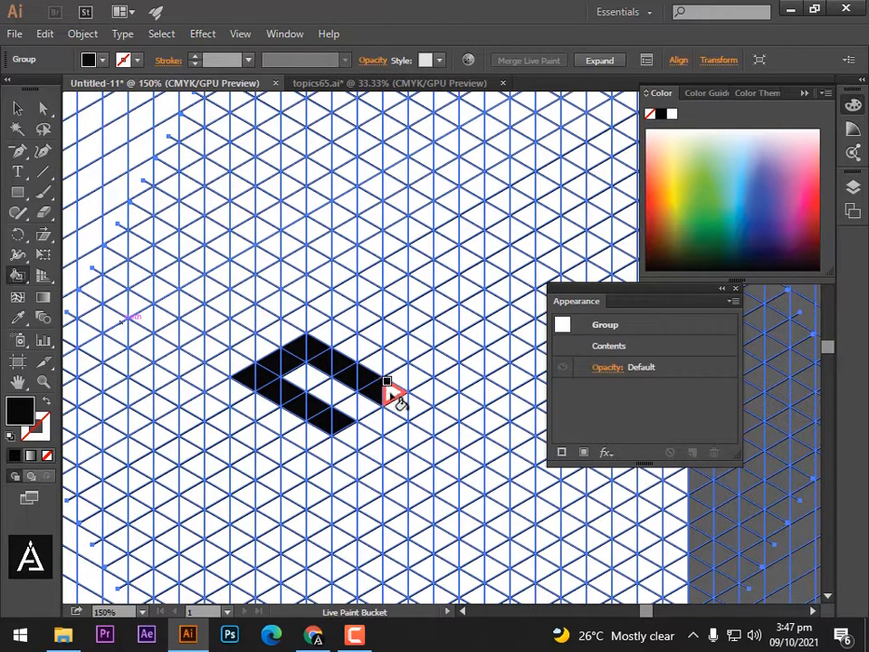
{"action": "left_click", "coordinate": [390, 396]}
{"action": "left_click", "coordinate": [340, 395]}
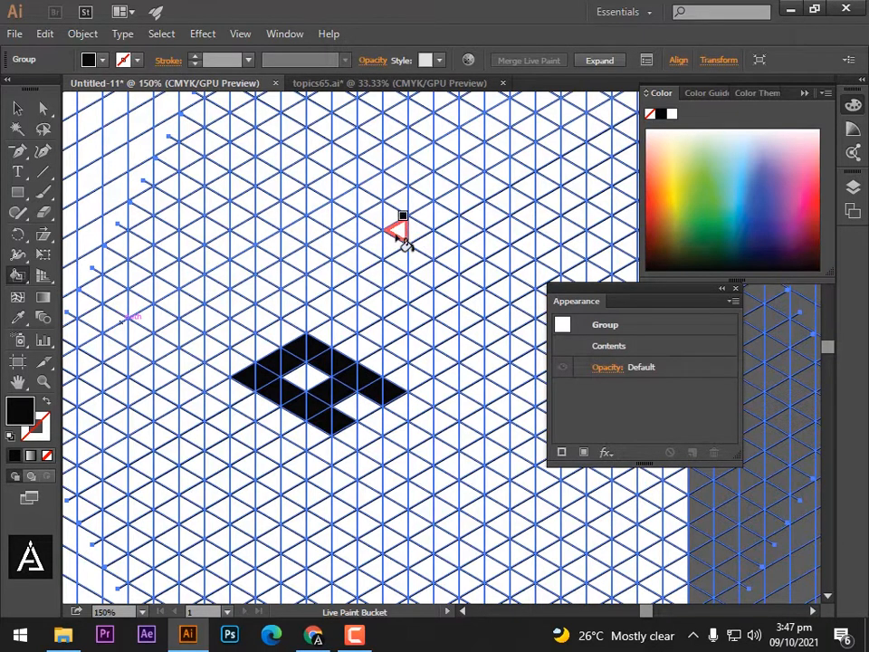
Fill a black band rising diagonally to the right, above and parallel to the letter A's top edge, as a second shape's first arm.
{"action": "left_click_drag", "start_coordinate": [394, 277], "coordinate": [339, 321]}
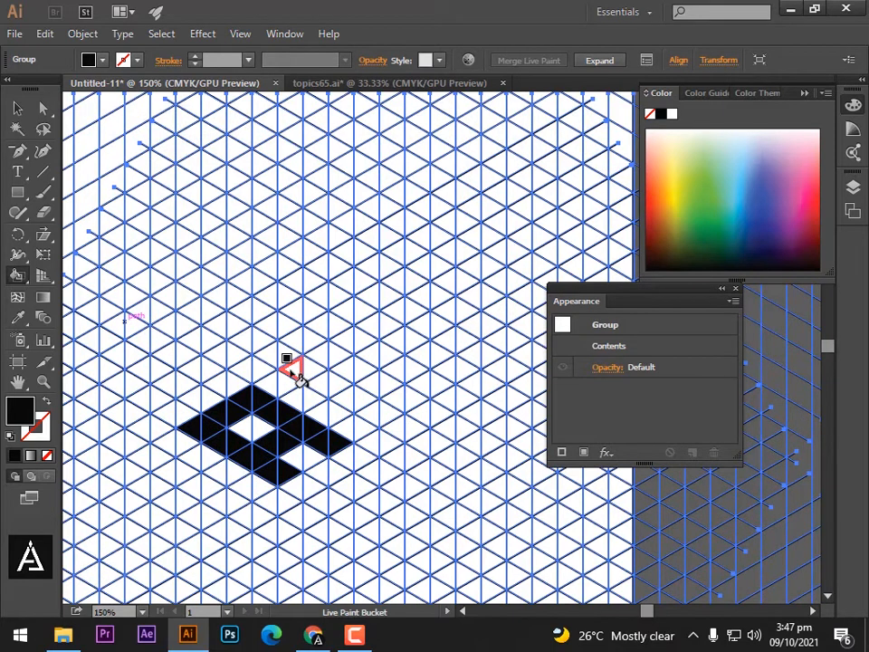
{"action": "left_click", "coordinate": [297, 369]}
{"action": "left_click", "coordinate": [316, 369]}
{"action": "left_click", "coordinate": [331, 364]}
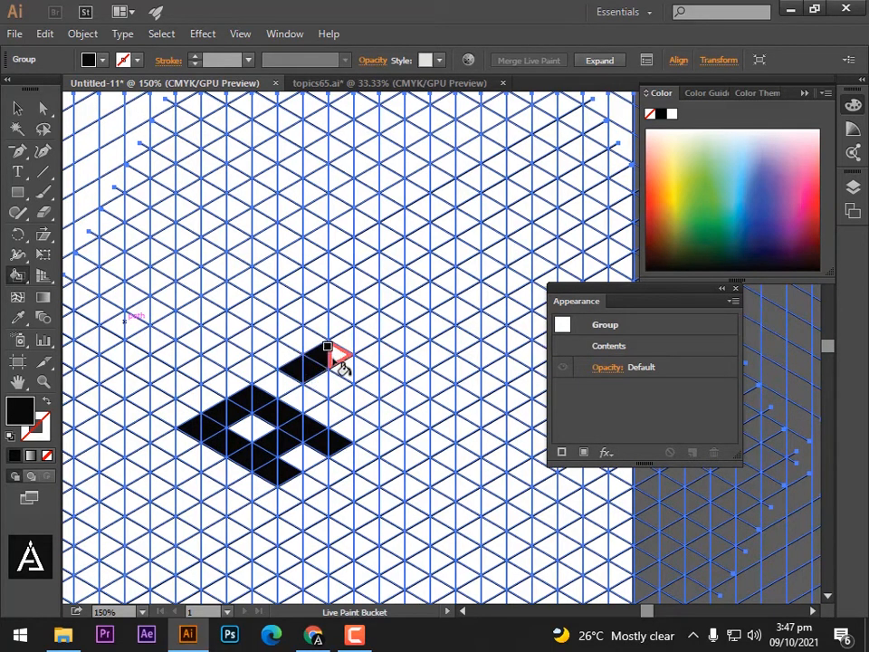
{"action": "left_click", "coordinate": [349, 344]}
{"action": "left_click", "coordinate": [361, 333]}
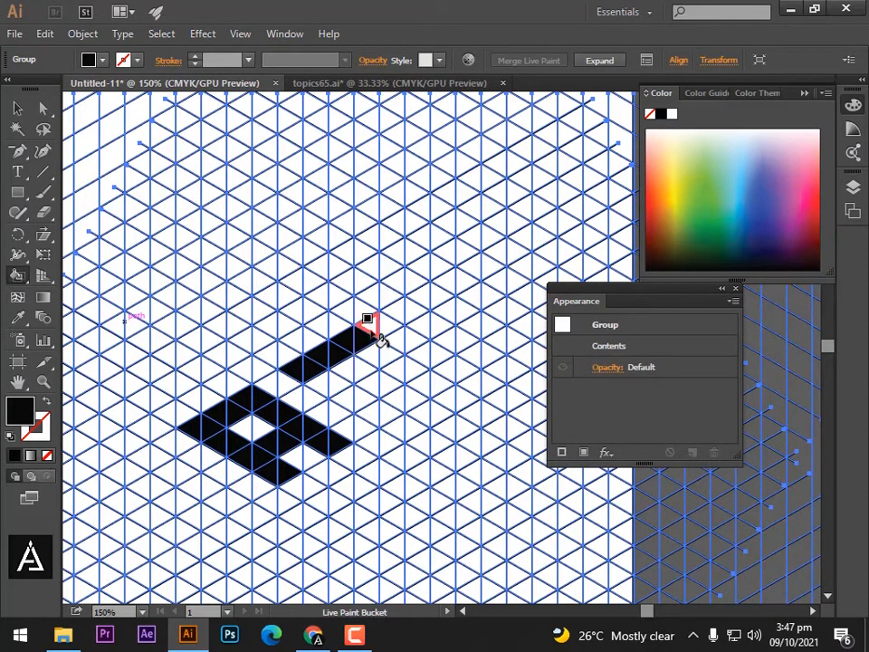
{"action": "left_click", "coordinate": [377, 332]}
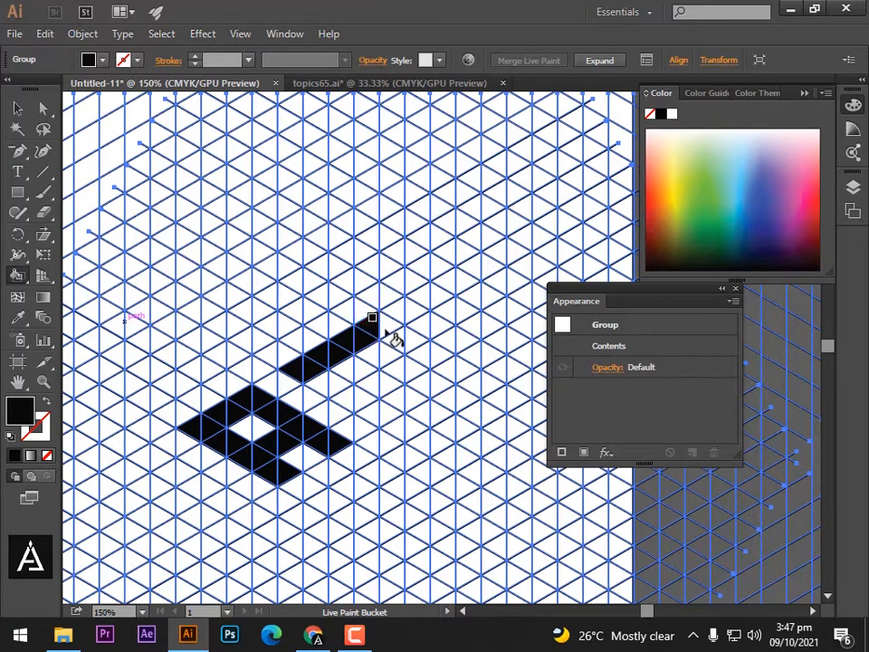
Extend the second shape in black from its peak diagonally down to the right, up to its outer corner.
{"action": "left_click", "coordinate": [385, 329]}
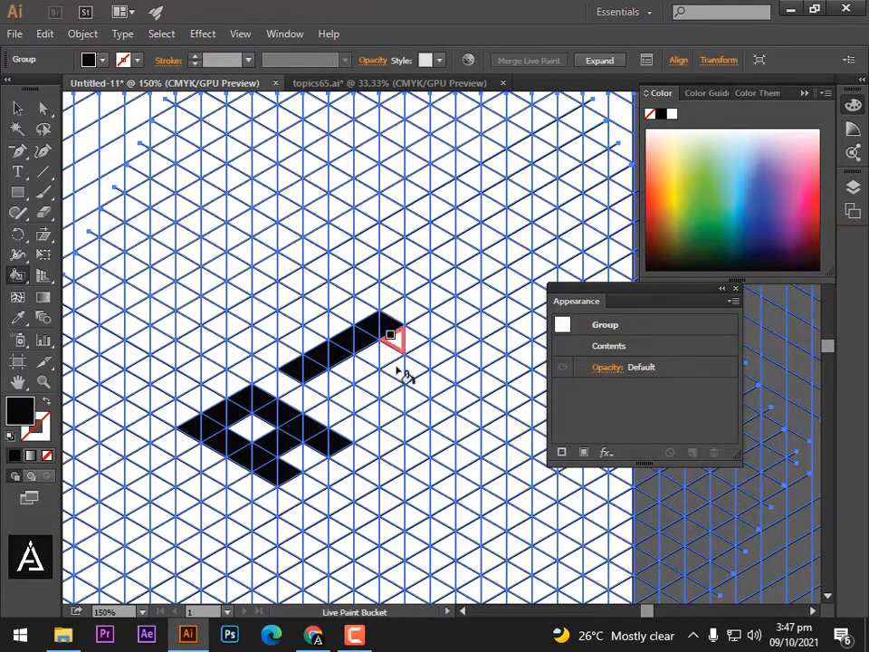
{"action": "left_click", "coordinate": [402, 344]}
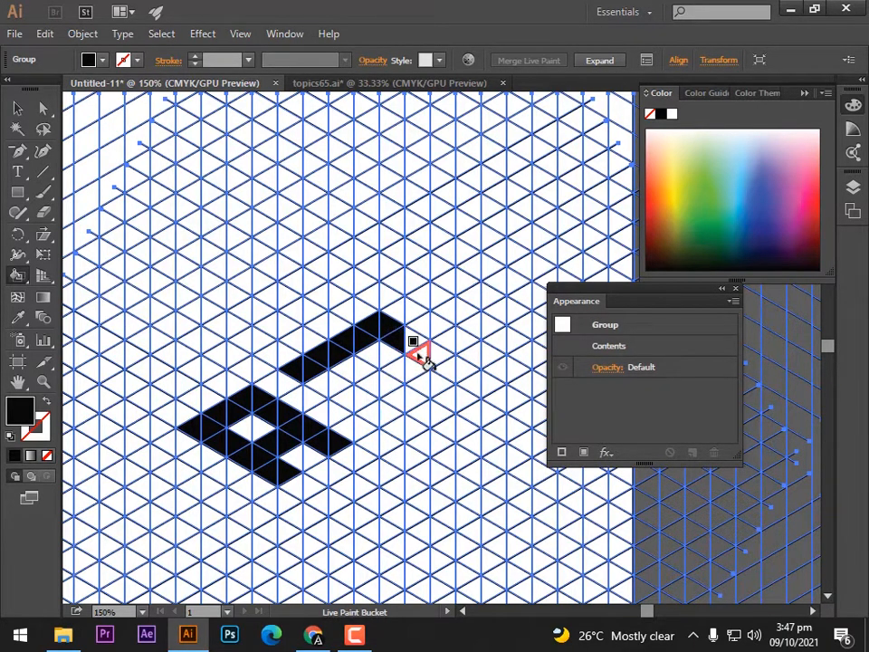
{"action": "left_click", "coordinate": [420, 355]}
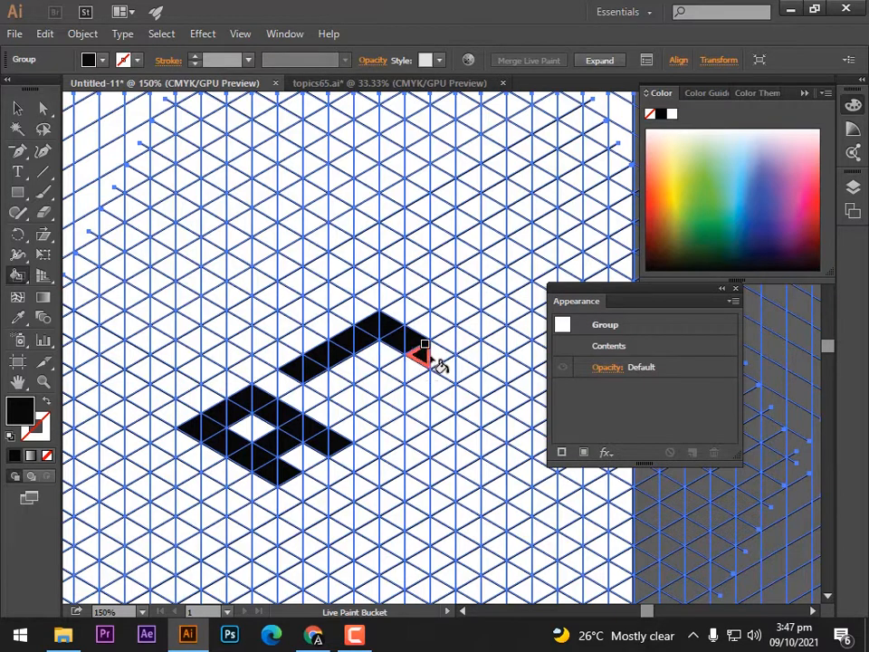
{"action": "left_click", "coordinate": [425, 358]}
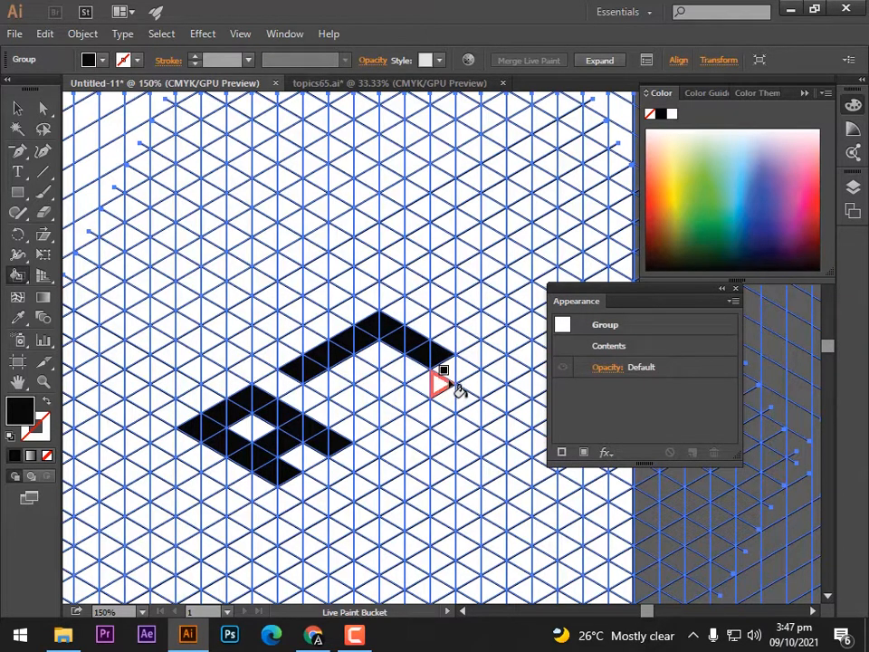
{"action": "left_click", "coordinate": [449, 372]}
{"action": "left_click", "coordinate": [461, 374]}
Fill the second shape's return band in black down to the left and end it with a short hook towards the upper left.
{"action": "left_click", "coordinate": [440, 387]}
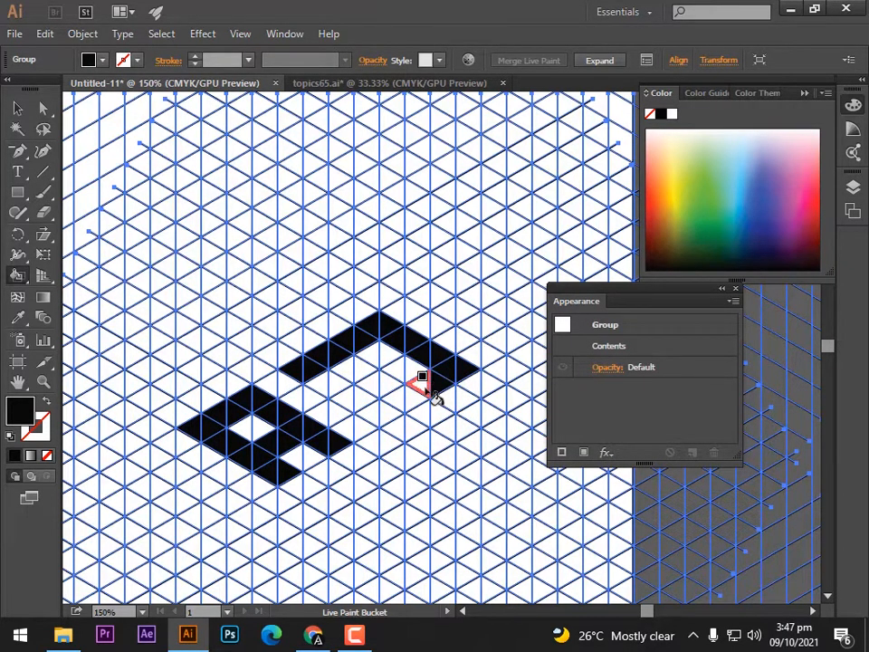
{"action": "left_click", "coordinate": [426, 389]}
{"action": "left_click", "coordinate": [413, 400]}
{"action": "left_click", "coordinate": [398, 399]}
{"action": "left_click", "coordinate": [386, 413]}
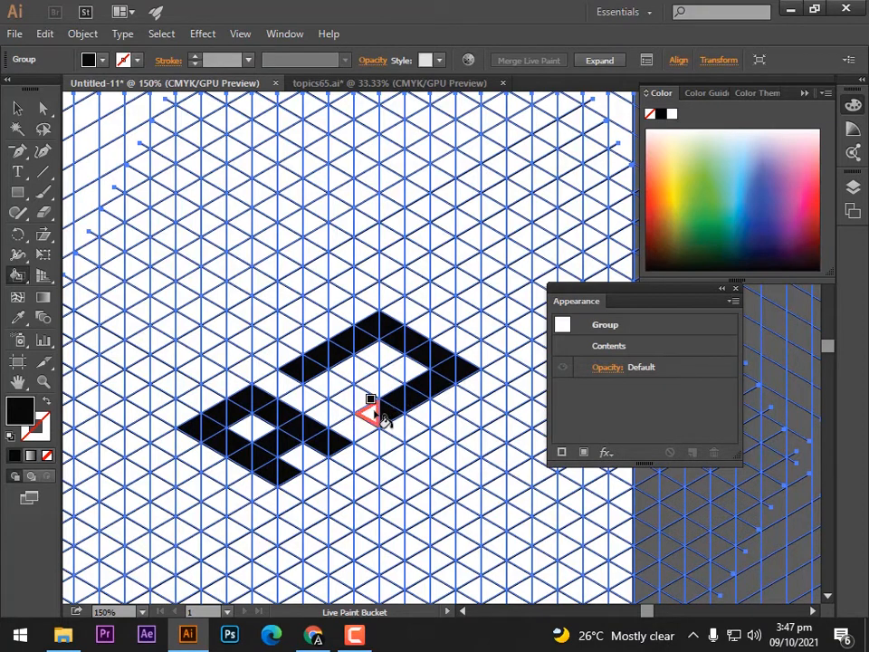
{"action": "left_click", "coordinate": [374, 414]}
{"action": "left_click", "coordinate": [365, 401]}
{"action": "left_click", "coordinate": [349, 400]}
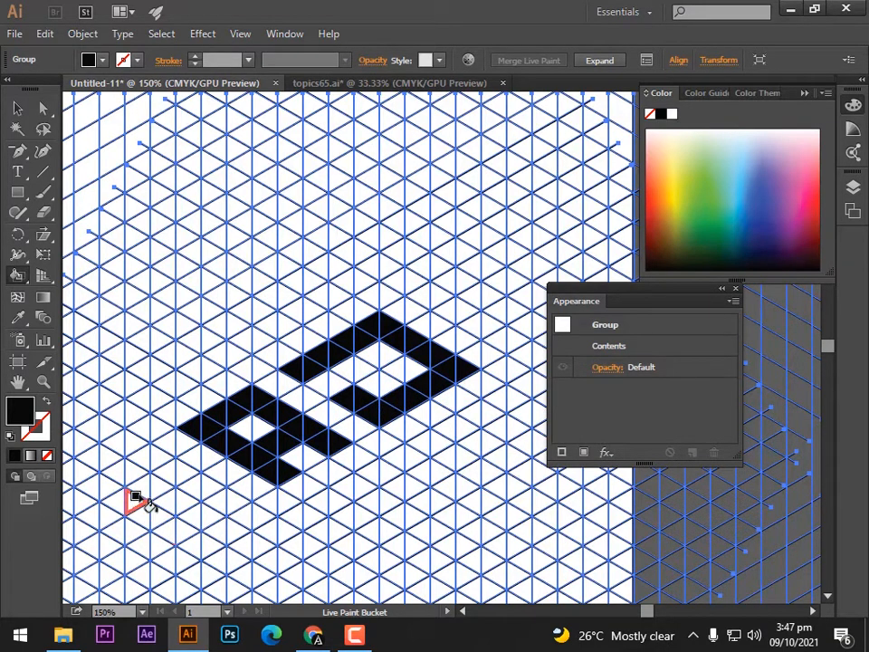
{"action": "key", "text": "ctrl+minus"}
{"action": "key", "text": "ctrl+minus"}
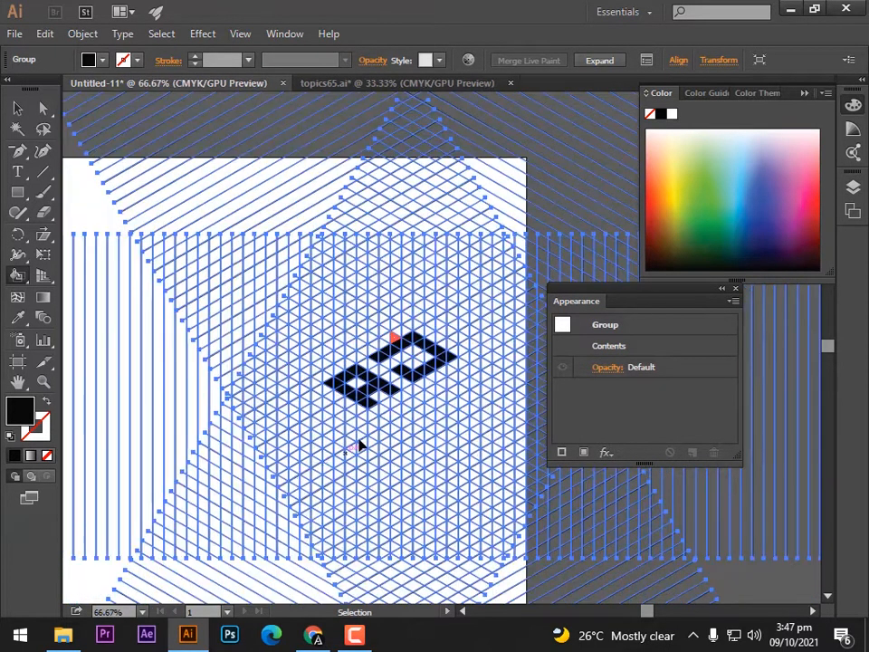
{"action": "key", "text": "ctrl+plus"}
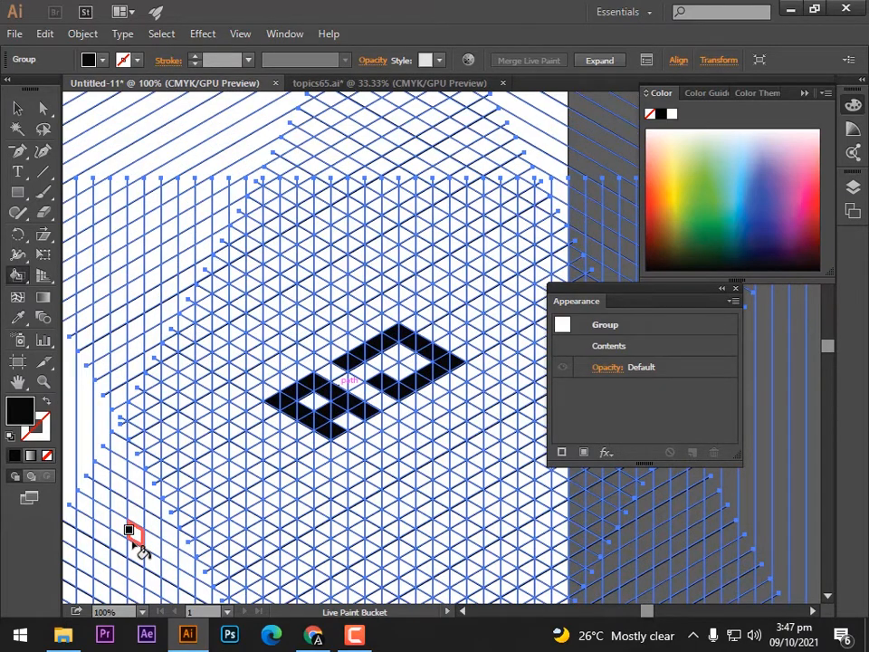
Expand the painted grid's object, fill and stroke into separate paths.
{"action": "key", "text": "ctrl+minus"}
{"action": "key", "text": "ctrl+plus"}
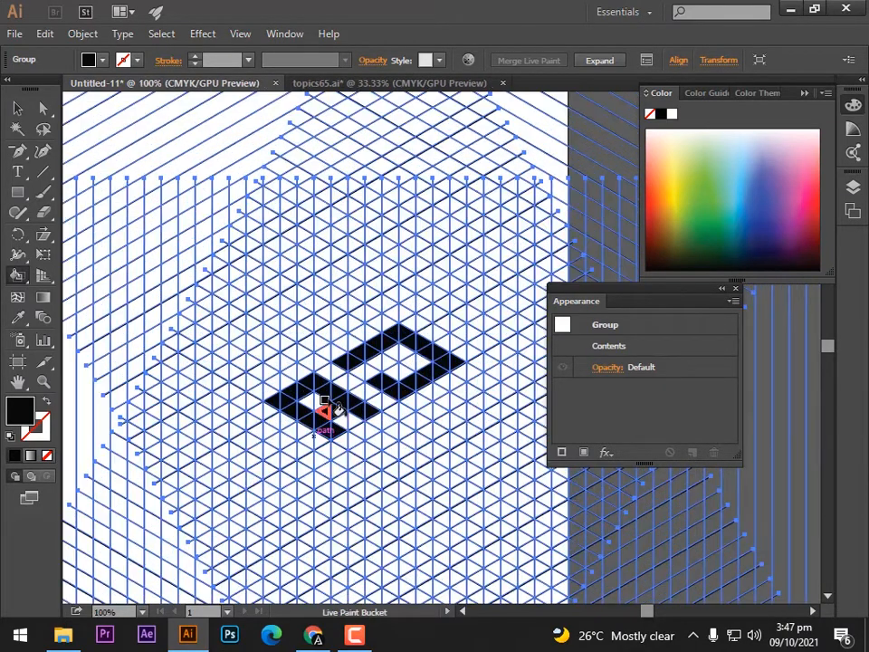
{"action": "key", "text": "ctrl+plus"}
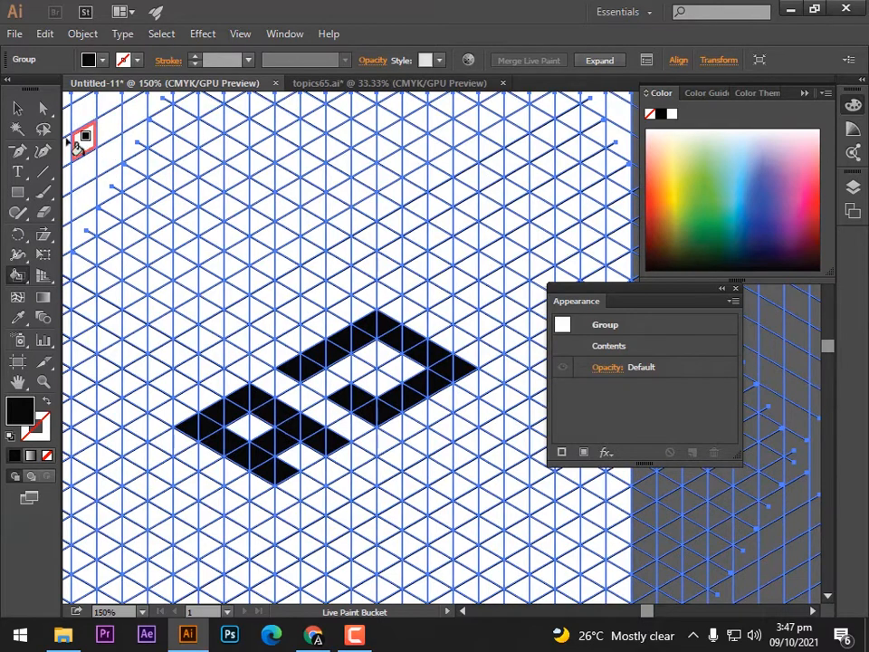
{"action": "left_click", "coordinate": [20, 110]}
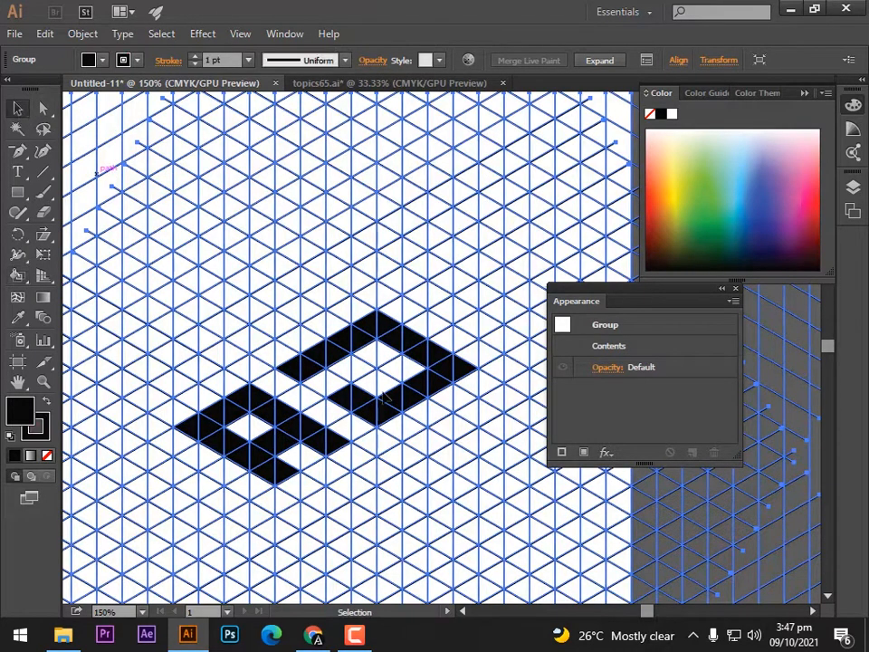
{"action": "key", "text": "ctrl+minus"}
{"action": "key", "text": "ctrl+minus"}
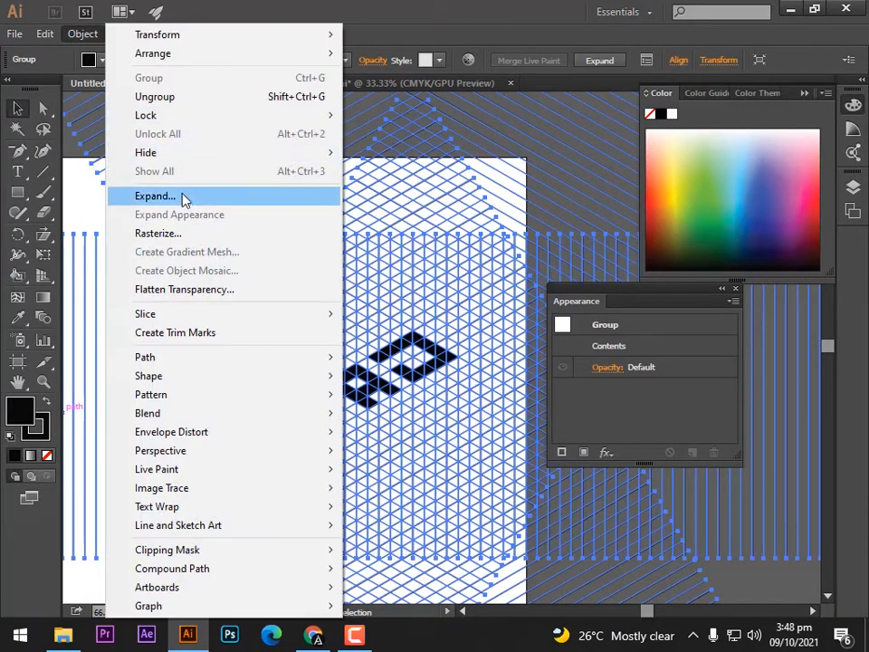
{"action": "left_click", "coordinate": [182, 198]}
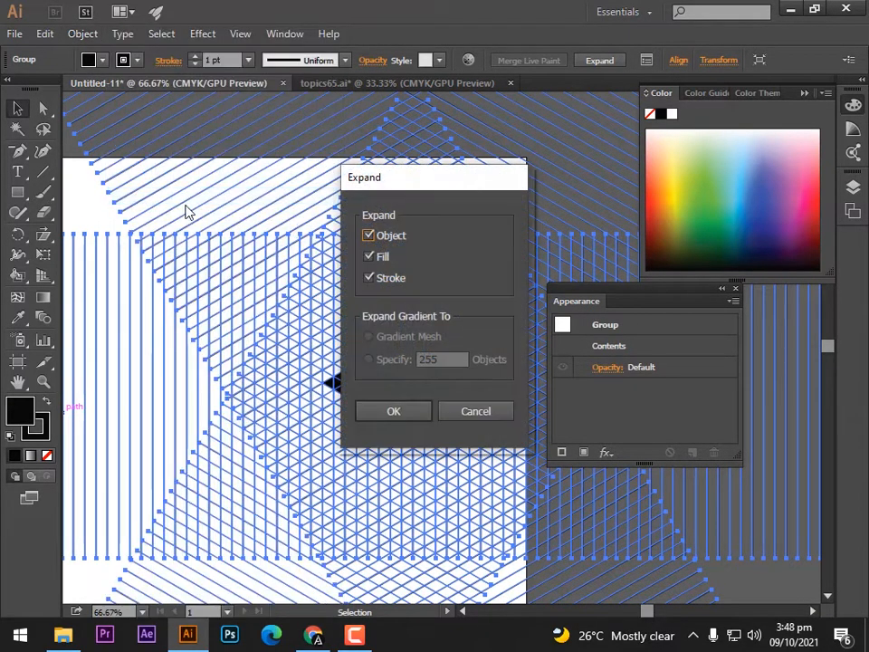
{"action": "left_click_drag", "start_coordinate": [414, 179], "coordinate": [495, 182]}
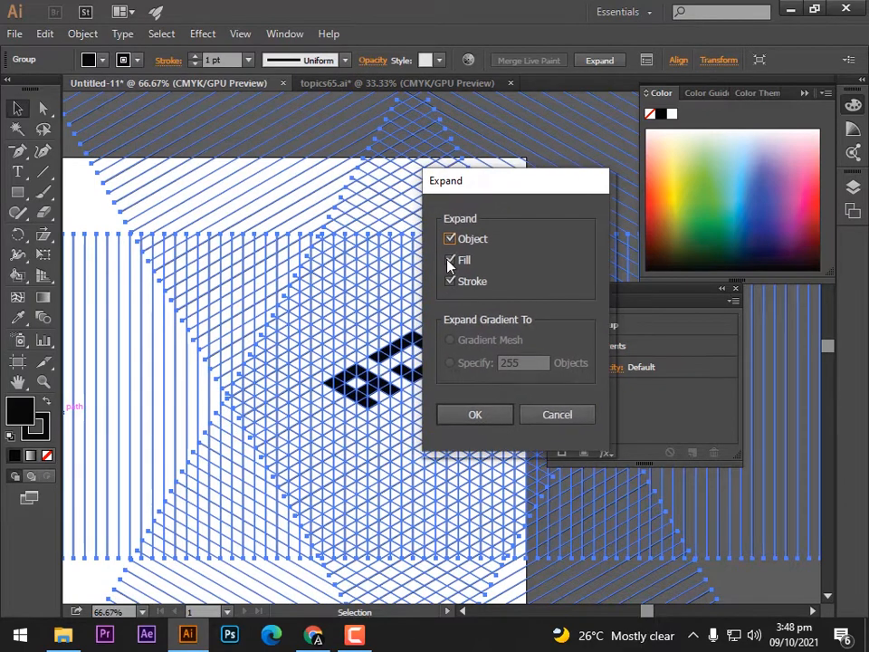
{"action": "left_click", "coordinate": [471, 412]}
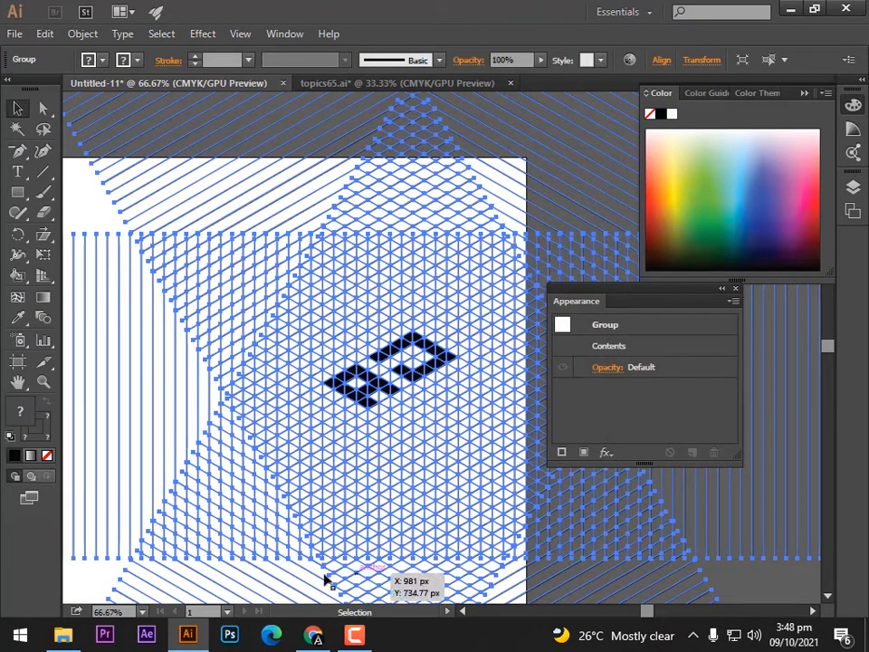
Delete the grid's vertical lines running through the lettering and the slanted lines along the grid's upper edge with the Direct Selection tool.
{"action": "key", "text": "ctrl+minus"}
{"action": "key", "text": "ctrl+minus"}
{"action": "left_click", "coordinate": [165, 476]}
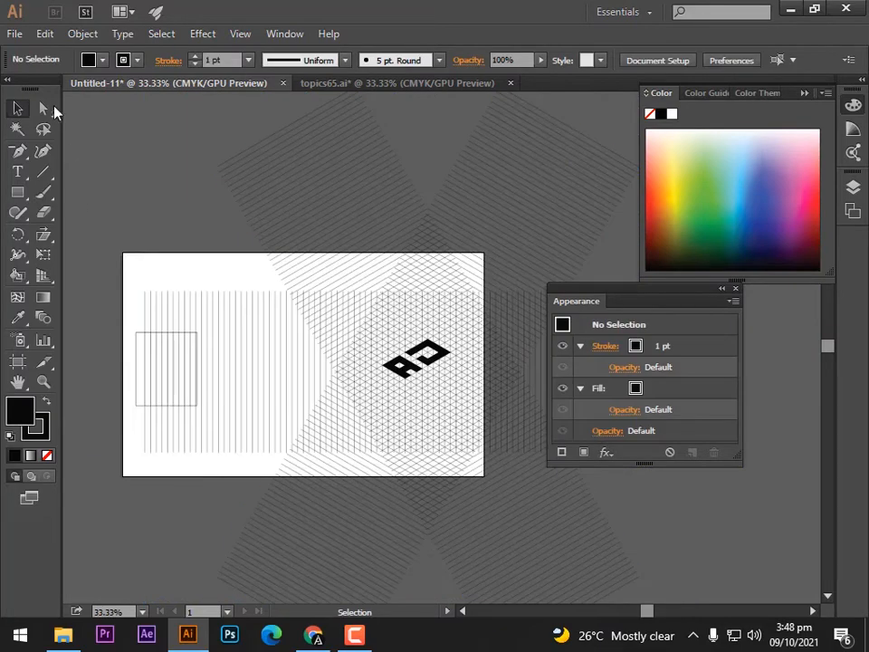
{"action": "left_click", "coordinate": [51, 109]}
{"action": "key", "text": "ctrl+plus"}
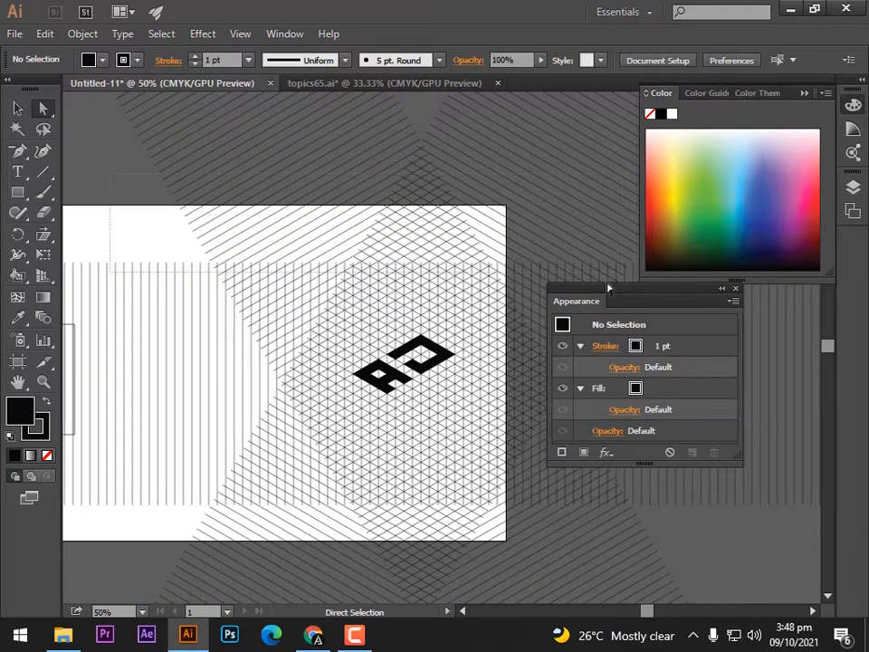
{"action": "left_click", "coordinate": [474, 319]}
{"action": "key", "text": "ctrl+plus"}
{"action": "key", "text": "Delete"}
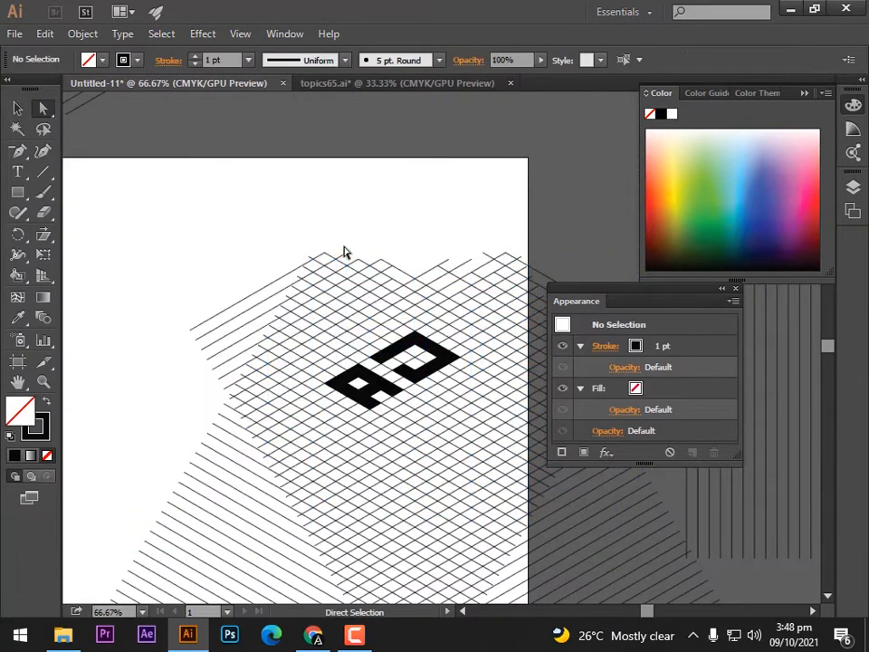
{"action": "left_click_drag", "start_coordinate": [214, 233], "coordinate": [543, 267]}
{"action": "key", "text": "Delete"}
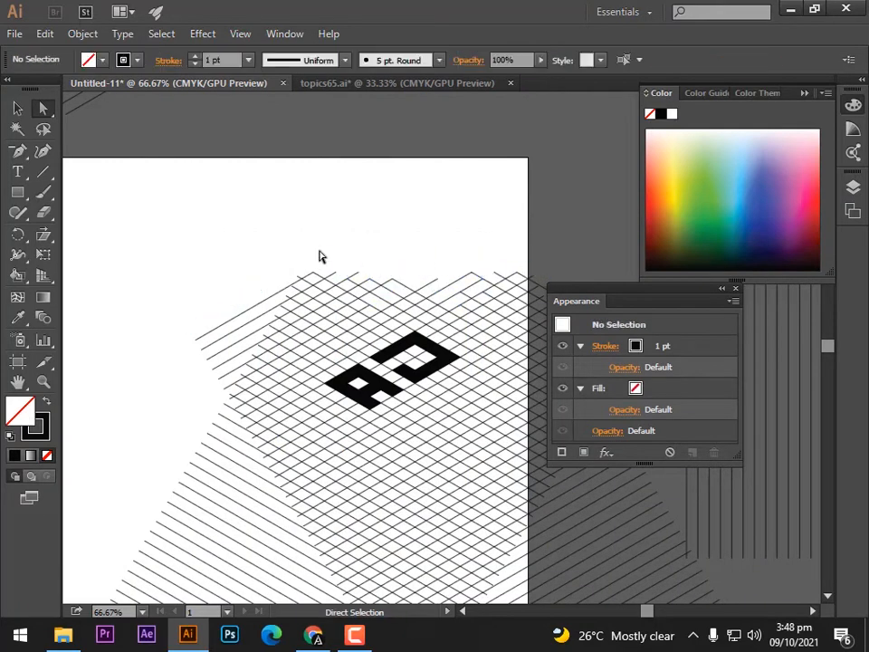
Try to delete the block of grid lines to the left of and around the letter A.
{"action": "left_click_drag", "start_coordinate": [214, 427], "coordinate": [215, 410]}
{"action": "key", "text": "Delete"}
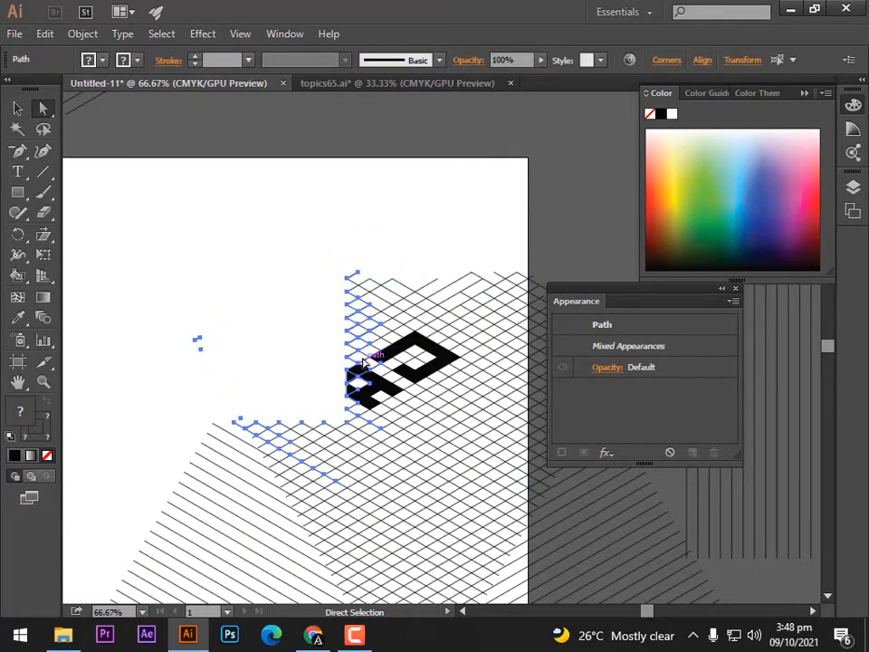
{"action": "left_click_drag", "start_coordinate": [193, 272], "coordinate": [381, 477]}
{"action": "key", "text": "Delete"}
Delete the grid lines directly above the second letter shape.
{"action": "scroll", "coordinate": [436, 293], "scroll_direction": "up", "scroll_amount": 2}
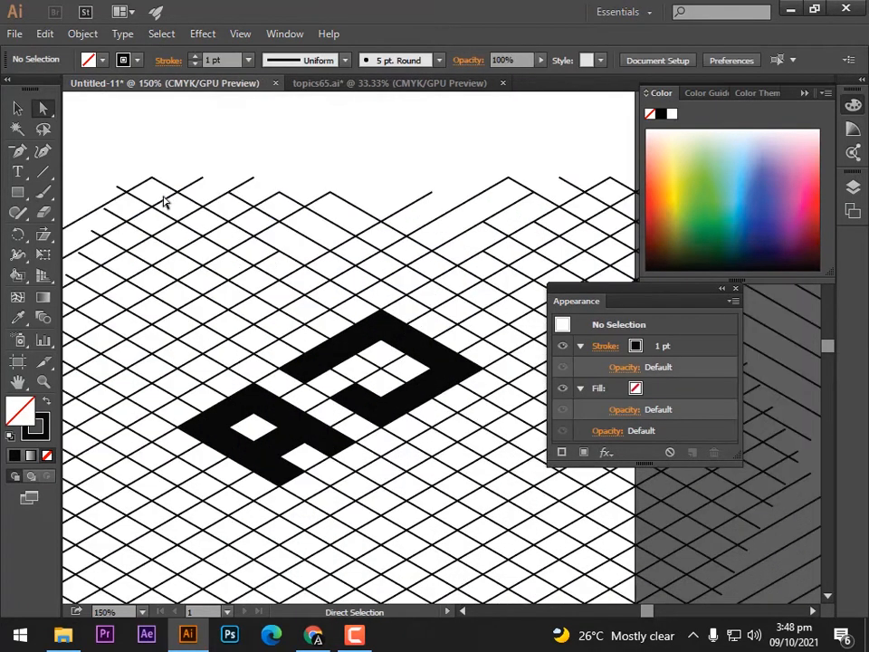
{"action": "left_click_drag", "start_coordinate": [164, 202], "coordinate": [471, 275]}
{"action": "left_click_drag", "start_coordinate": [213, 142], "coordinate": [499, 304]}
{"action": "key", "text": "Delete"}
{"action": "left_click", "coordinate": [477, 278]}
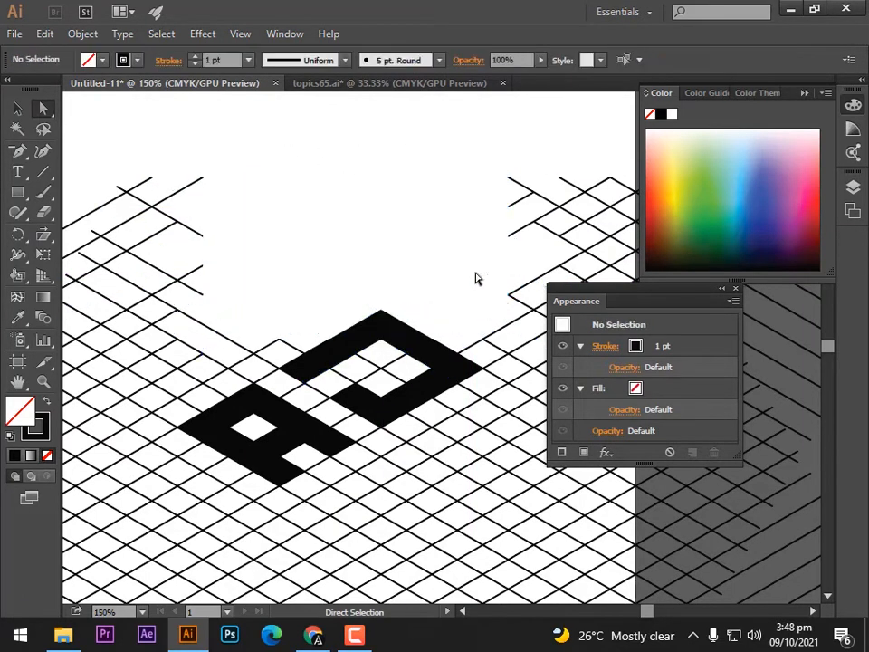
Delete the grid lines to the upper left and left of the letter A.
{"action": "left_click_drag", "start_coordinate": [238, 216], "coordinate": [75, 396]}
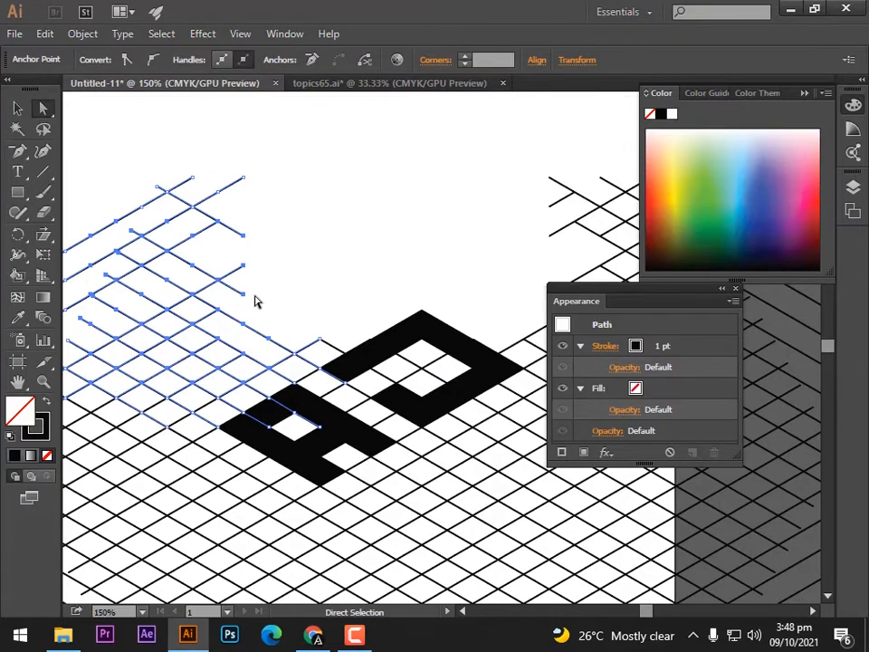
{"action": "key", "text": "Delete"}
{"action": "left_click", "coordinate": [293, 301]}
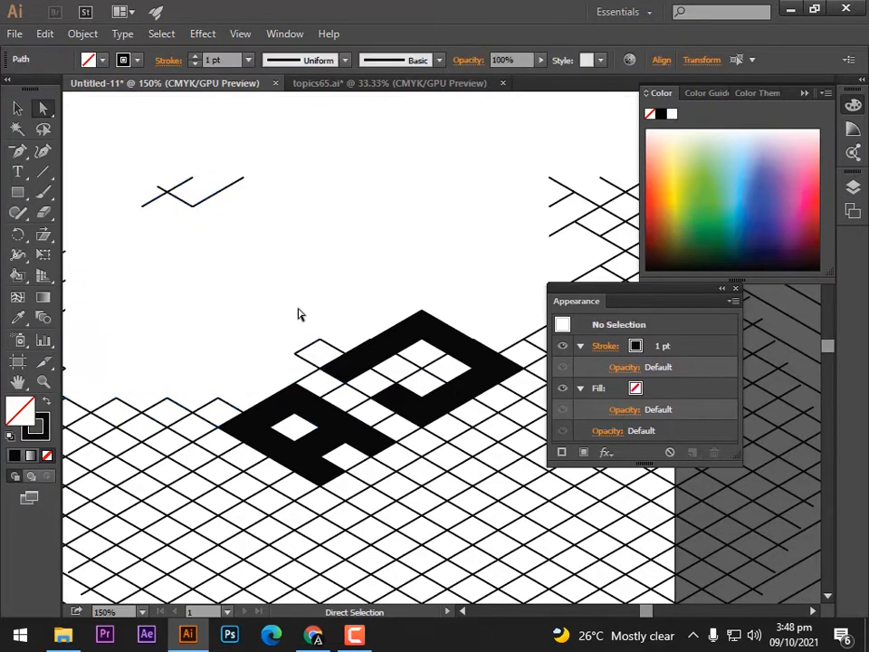
{"action": "left_click_drag", "start_coordinate": [223, 532], "coordinate": [316, 381]}
{"action": "left_click_drag", "start_coordinate": [237, 189], "coordinate": [331, 484]}
{"action": "key", "text": "Delete"}
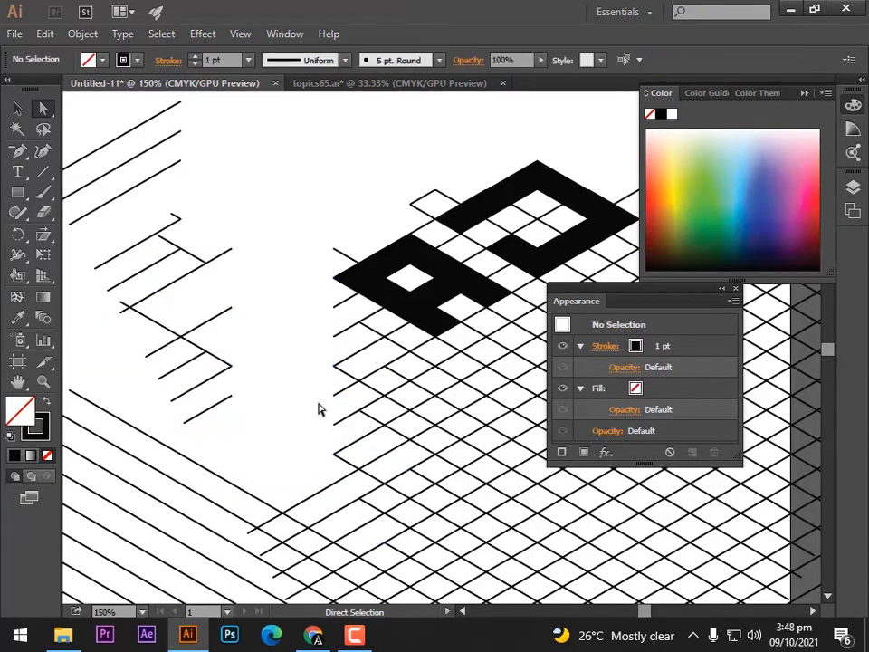
Delete the grid lines just below the letter A's lower left edge and foot.
{"action": "left_click_drag", "start_coordinate": [390, 405], "coordinate": [362, 399]}
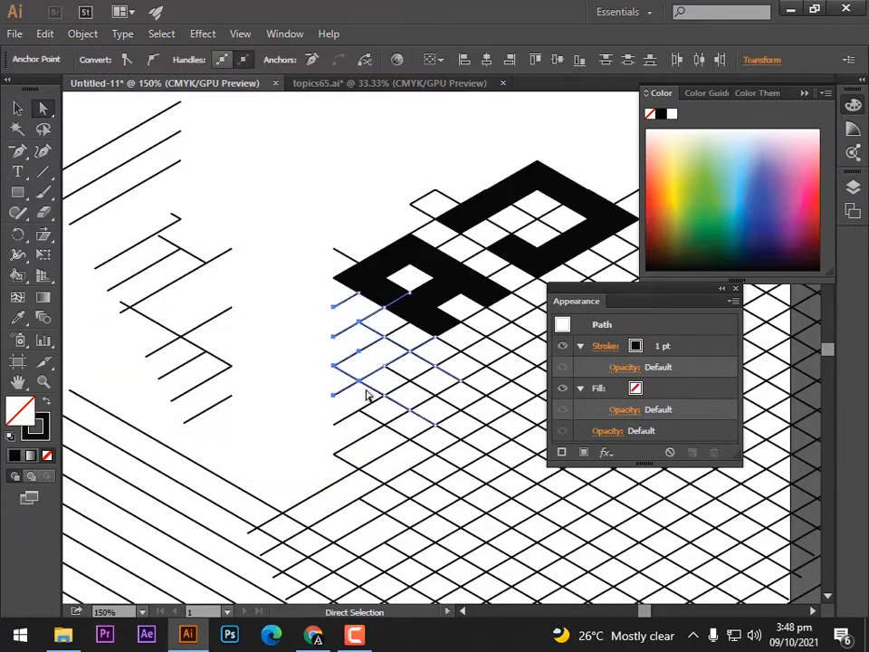
{"action": "key", "text": "Delete"}
{"action": "key", "text": "Delete"}
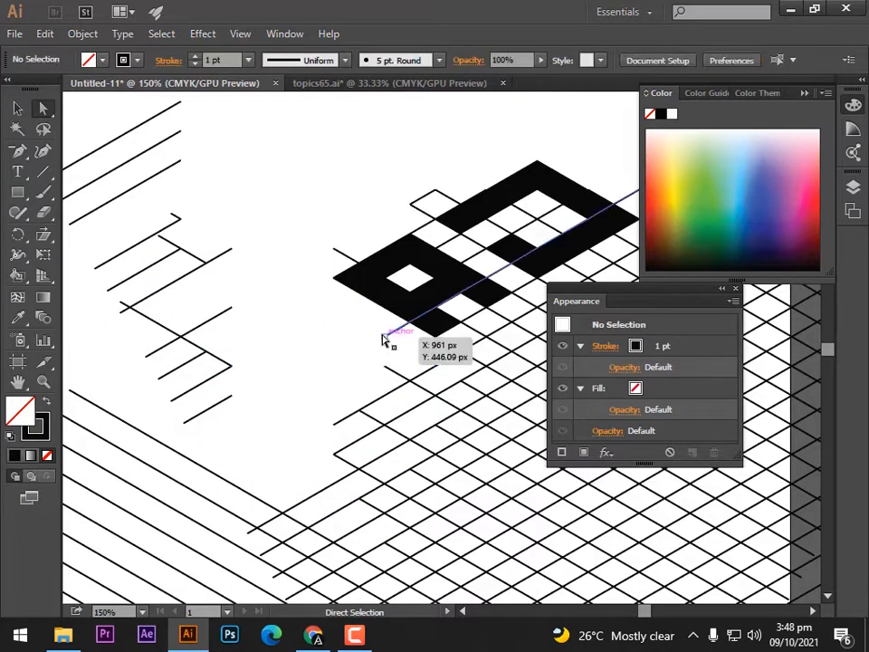
{"action": "left_click", "coordinate": [384, 333]}
{"action": "left_click_drag", "start_coordinate": [455, 423], "coordinate": [458, 426]}
{"action": "key", "text": "Delete"}
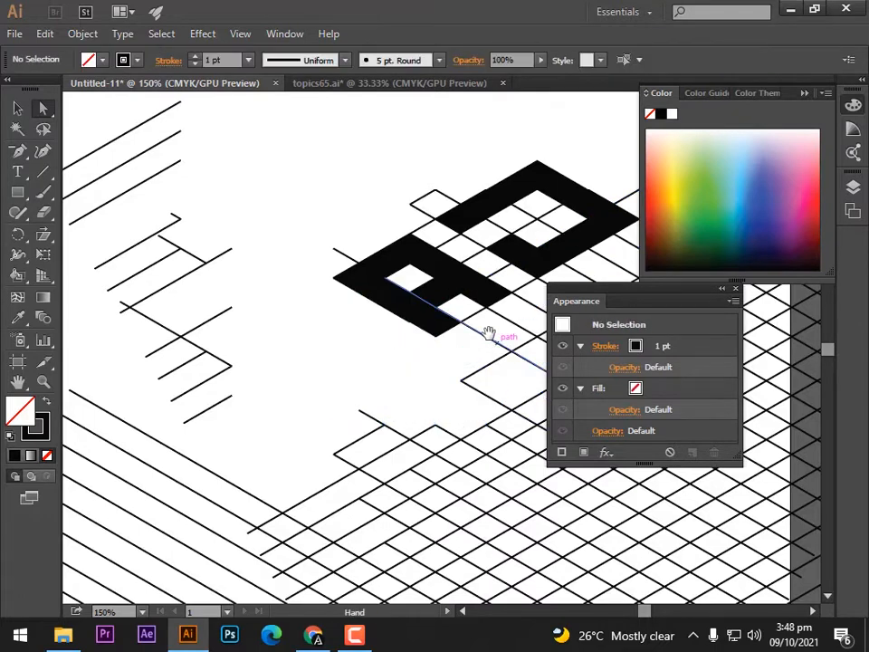
Delete the grid lines to the right of the second shape's outer corner.
{"action": "left_click_drag", "start_coordinate": [490, 334], "coordinate": [334, 330]}
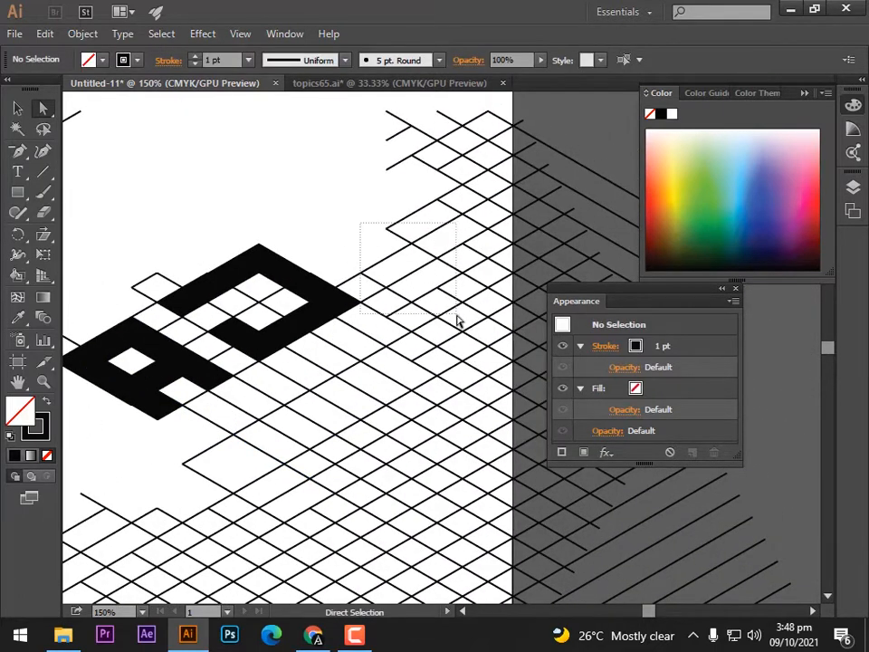
{"action": "left_click_drag", "start_coordinate": [456, 315], "coordinate": [439, 343]}
{"action": "key", "text": "Delete"}
{"action": "key", "text": "Delete"}
{"action": "left_click_drag", "start_coordinate": [373, 387], "coordinate": [383, 388]}
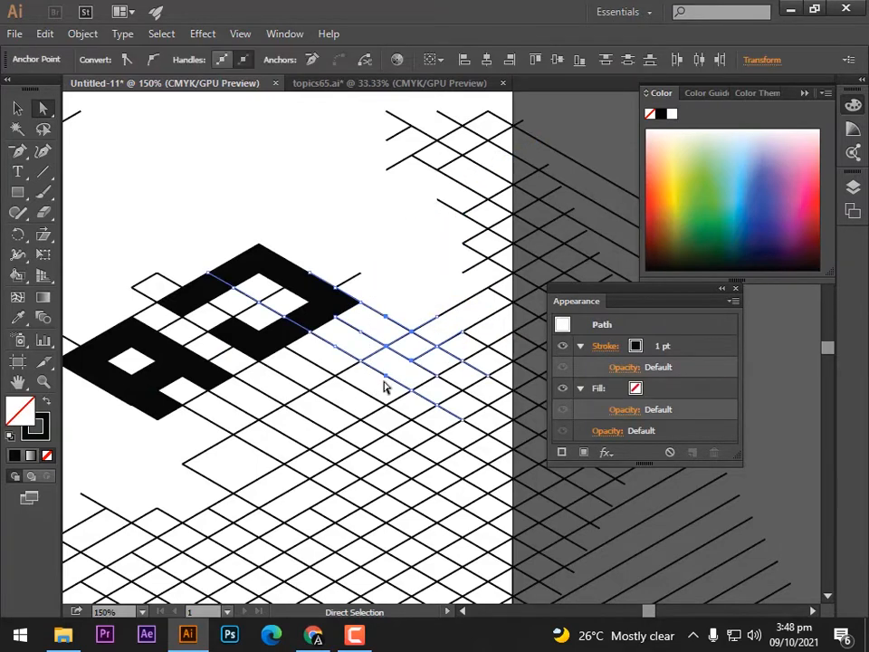
{"action": "key", "text": "Delete"}
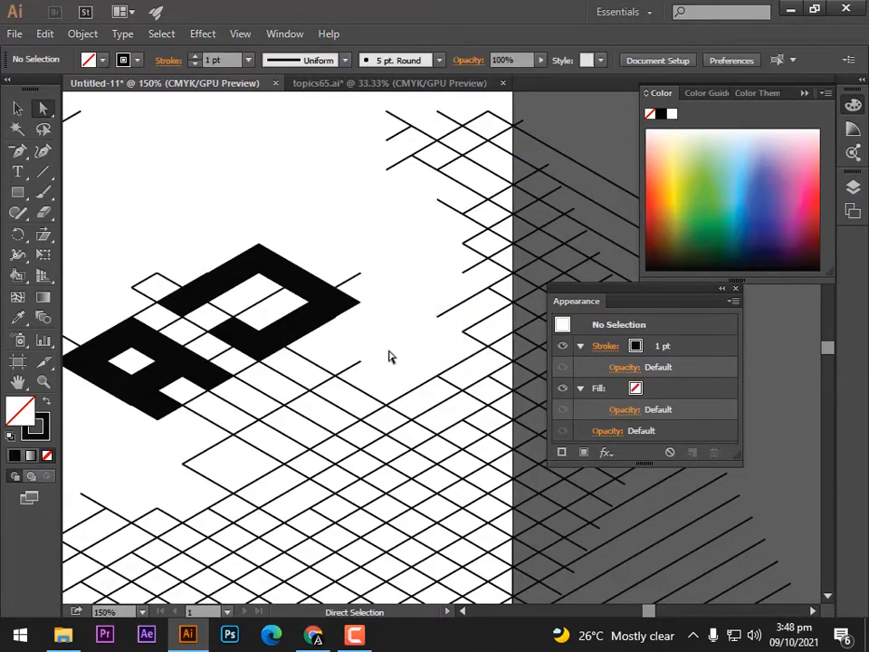
Clear the remaining grid lines below the two letter shapes and between them and the lower grid.
{"action": "left_click_drag", "start_coordinate": [301, 434], "coordinate": [357, 369]}
{"action": "key", "text": "Delete"}
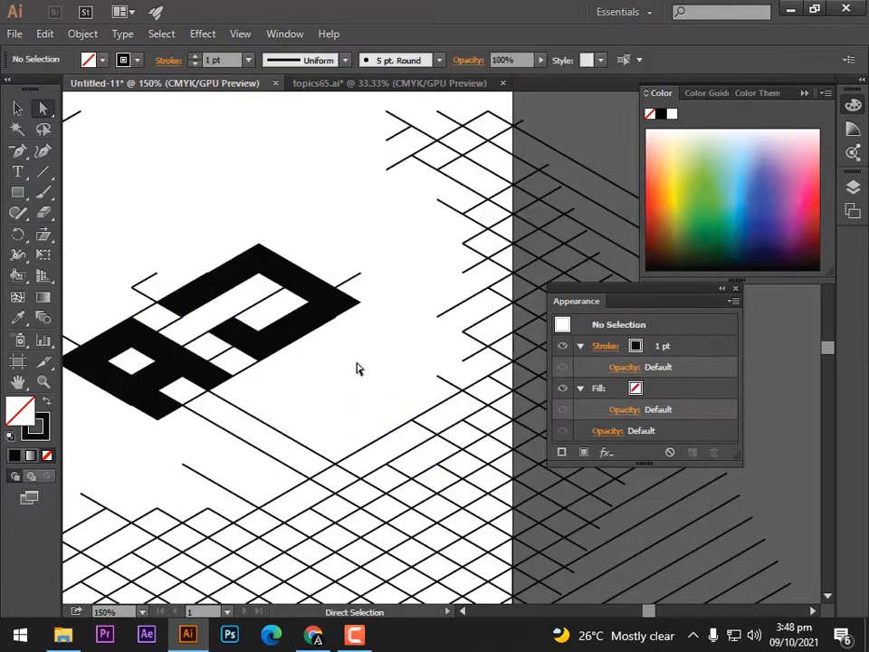
{"action": "left_click_drag", "start_coordinate": [307, 411], "coordinate": [266, 492]}
{"action": "key", "text": "Delete"}
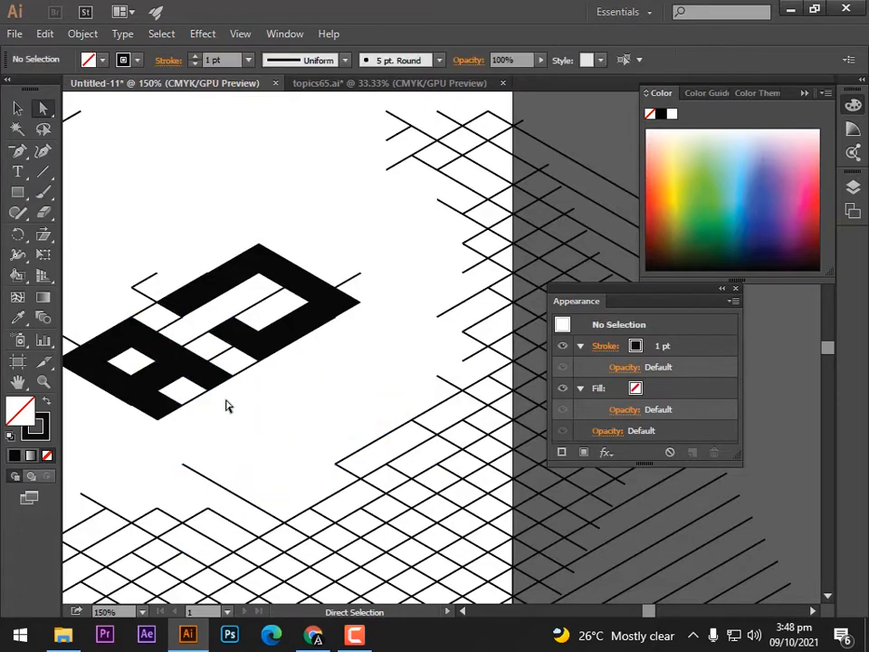
Delete the leftover line segments that bridge the gap between the letter A and the second shape.
{"action": "left_click", "coordinate": [235, 366]}
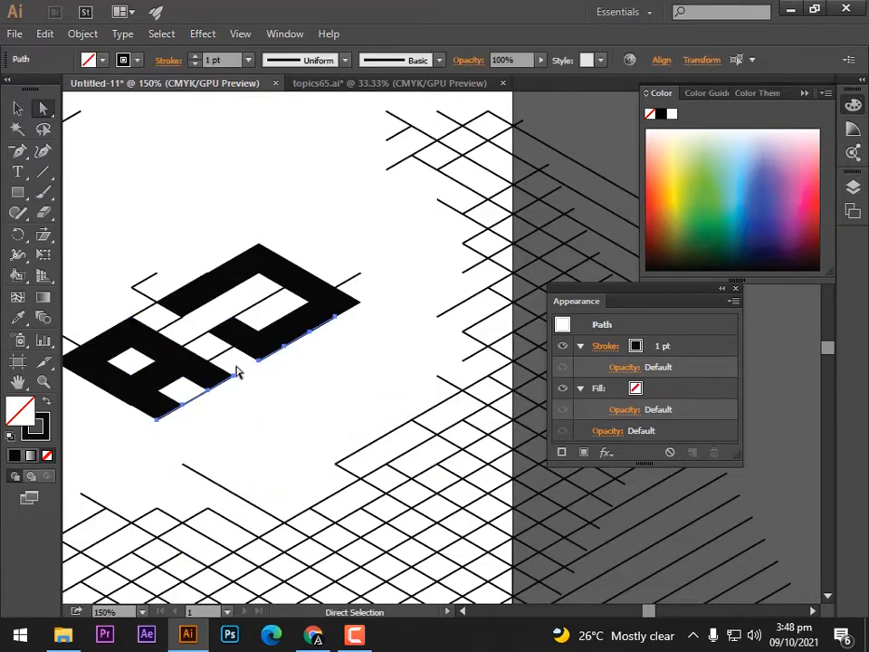
{"action": "left_click", "coordinate": [222, 355]}
{"action": "key", "text": "Delete"}
{"action": "left_click", "coordinate": [196, 337]}
{"action": "key", "text": "Delete"}
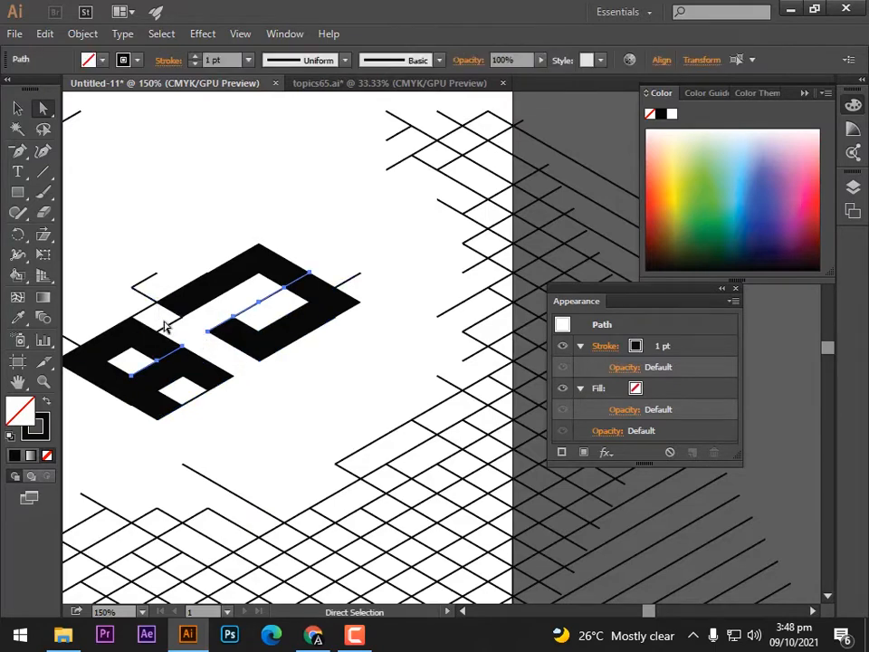
{"action": "left_click", "coordinate": [169, 325]}
{"action": "key", "text": "space"}
{"action": "left_click_drag", "start_coordinate": [236, 419], "coordinate": [379, 459]}
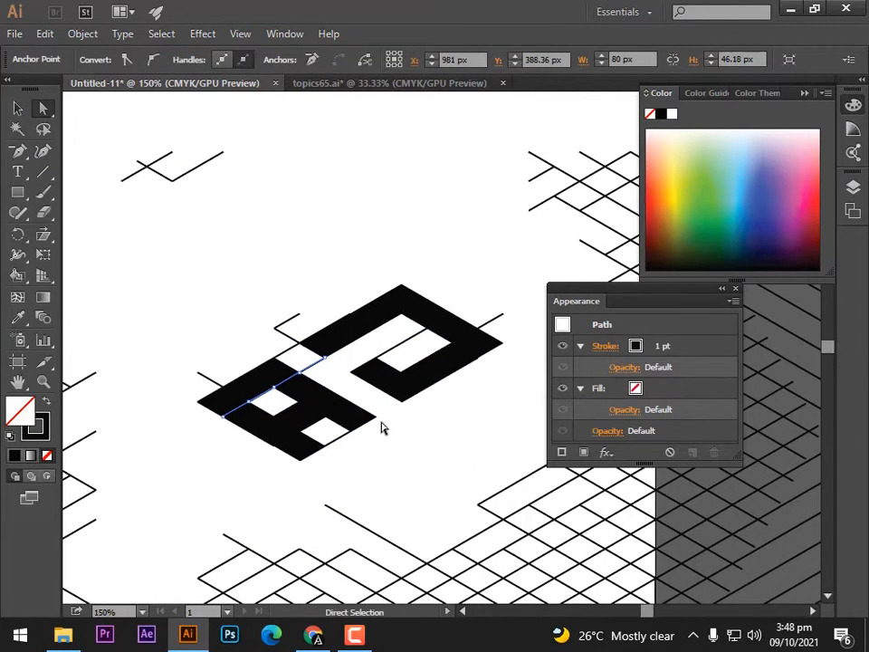
{"action": "key", "text": "Delete"}
Delete the line crossing the second shape's interior and the stray segment beyond its outer corner.
{"action": "left_click", "coordinate": [407, 341]}
{"action": "key", "text": "Delete"}
{"action": "left_click", "coordinate": [499, 317]}
{"action": "key", "text": "Delete"}
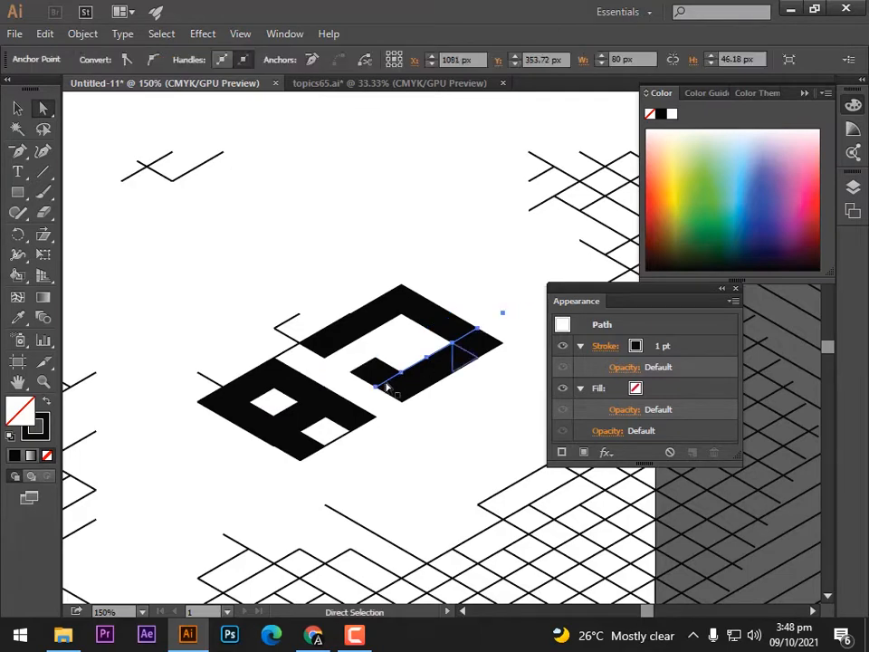
Delete the stray line segments above the gap between the letters and beside the letter A's upper left edge.
{"action": "left_click", "coordinate": [281, 266]}
{"action": "left_click", "coordinate": [287, 327]}
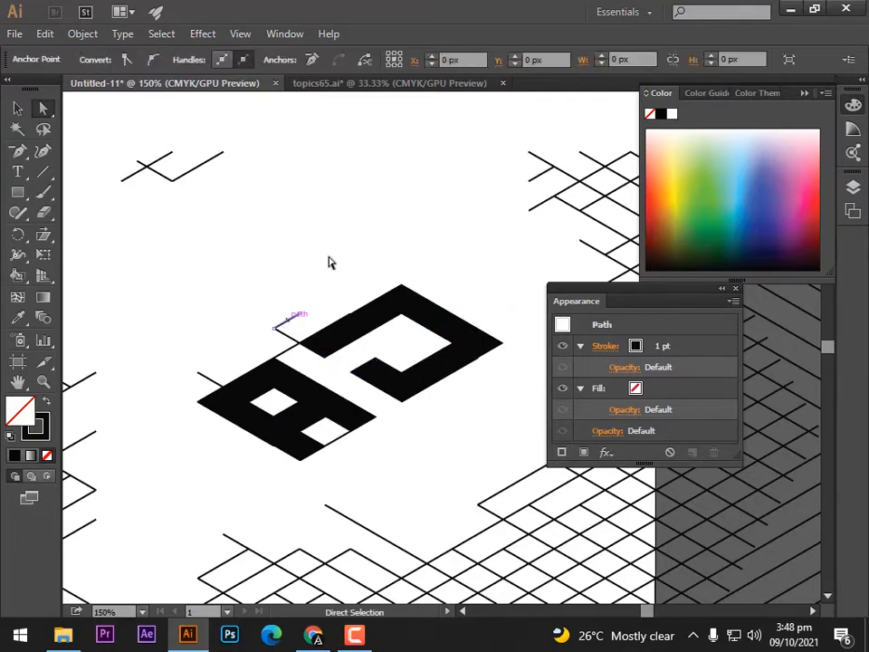
{"action": "key", "text": "space"}
{"action": "left_click_drag", "start_coordinate": [321, 249], "coordinate": [391, 255]}
{"action": "key", "text": "ctrl+plus"}
{"action": "key", "text": "ctrl+plus"}
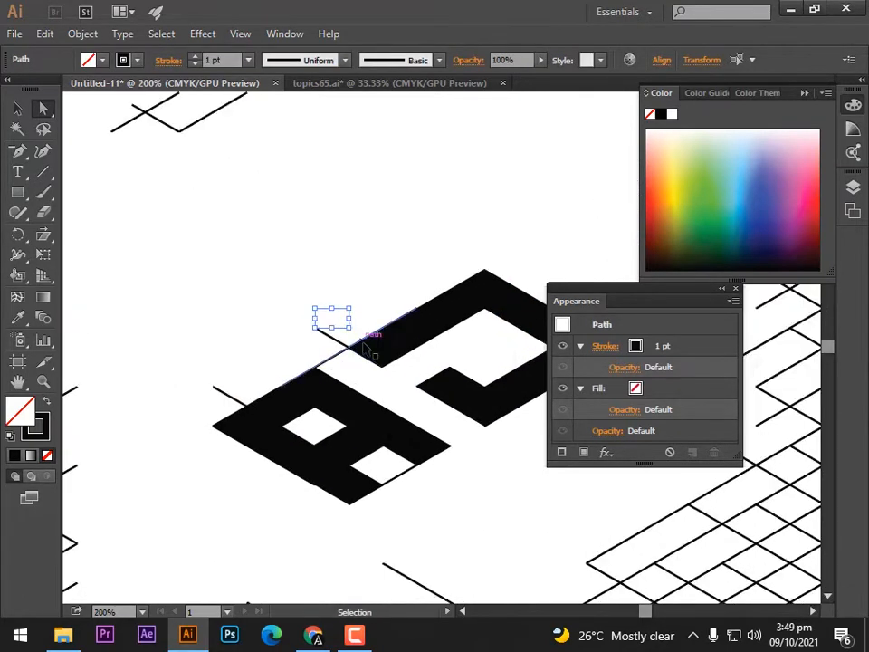
{"action": "left_click", "coordinate": [290, 339]}
{"action": "key", "text": "Delete"}
{"action": "left_click", "coordinate": [288, 358]}
{"action": "key", "text": "Delete"}
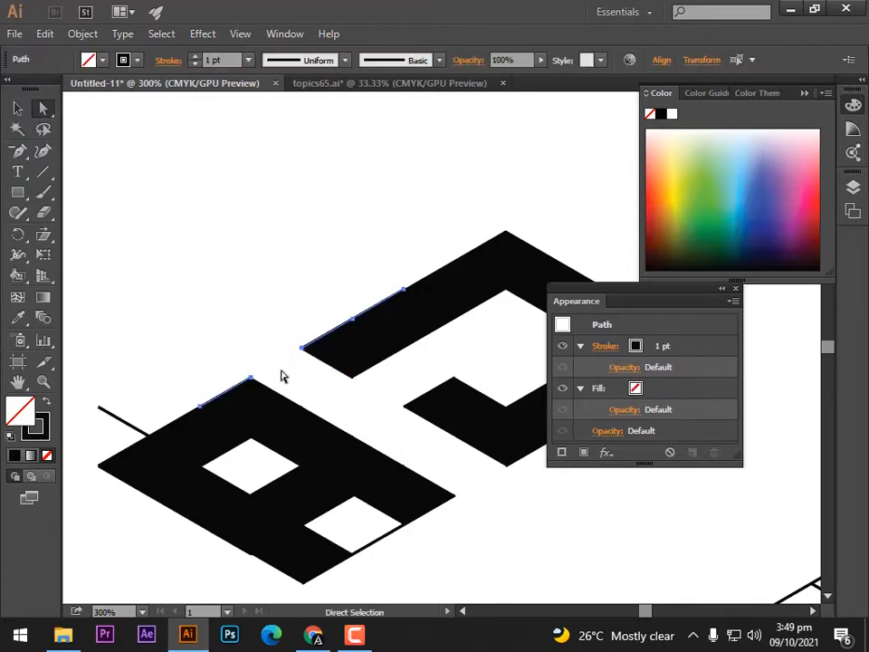
{"action": "left_click", "coordinate": [127, 420]}
{"action": "key", "text": "Delete"}
Delete the line closing the opening at the letter A's foot, then centre the cleaned lettering in the view.
{"action": "left_click", "coordinate": [387, 536]}
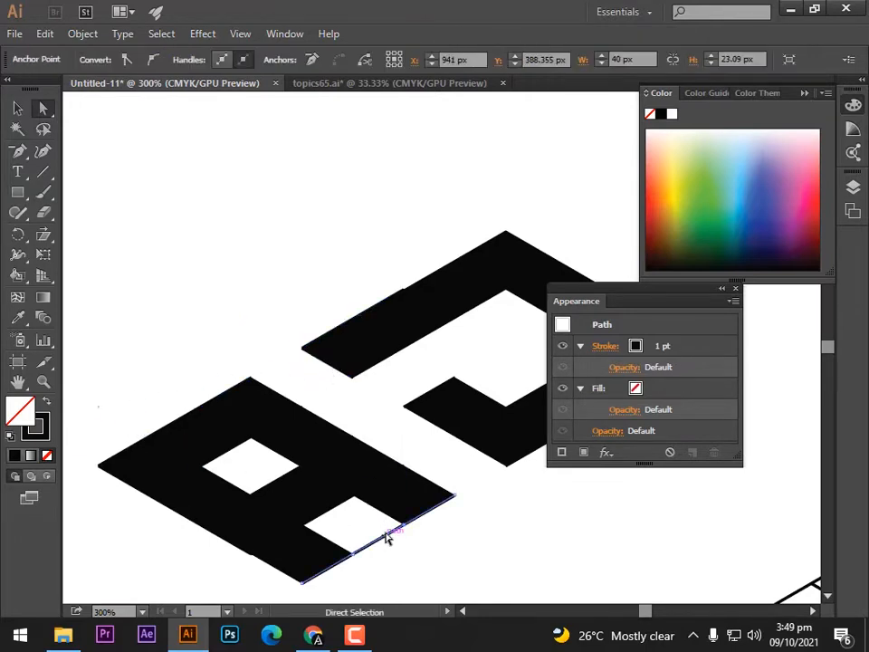
{"action": "key", "text": "ctrl+minus"}
{"action": "key", "text": "v"}
{"action": "key", "text": "ctrl+minus"}
{"action": "key", "text": "ctrl+minus"}
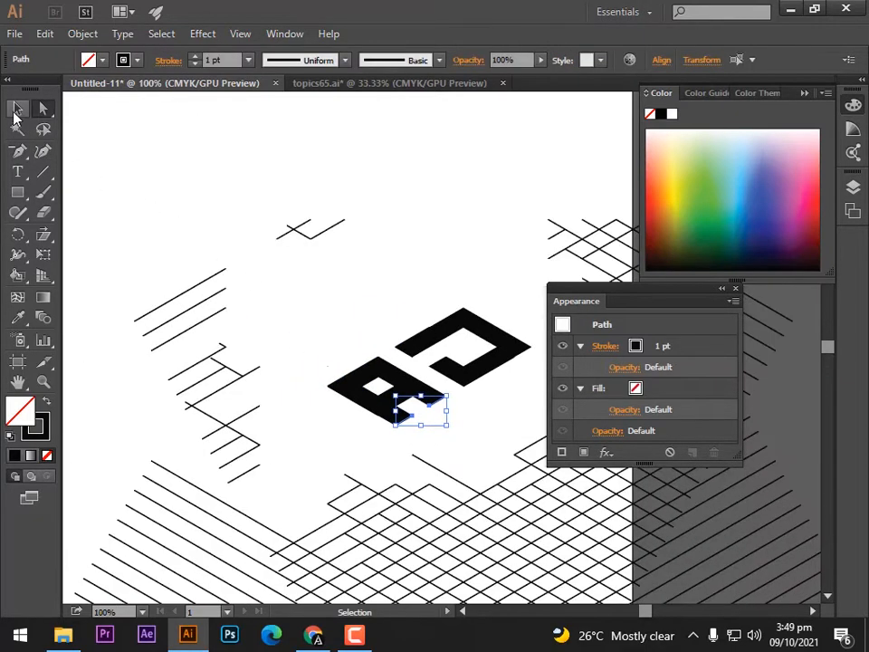
{"action": "key", "text": "Delete"}
{"action": "left_click_drag", "start_coordinate": [464, 271], "coordinate": [390, 268]}
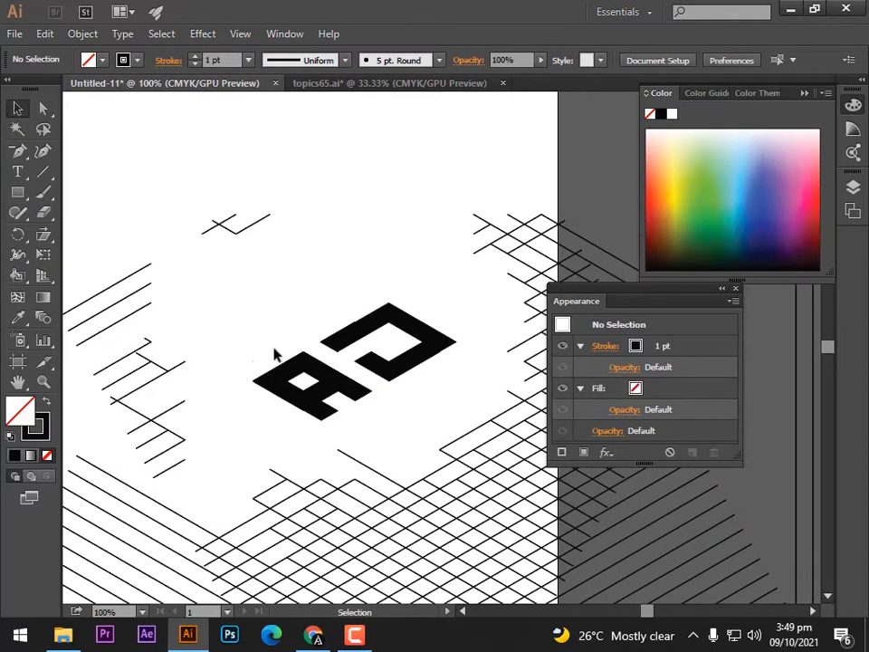
Delete the vertical line sets and the large angled line areas away from the lettering, on and off the artboard.
{"action": "key", "text": "ctrl+a"}
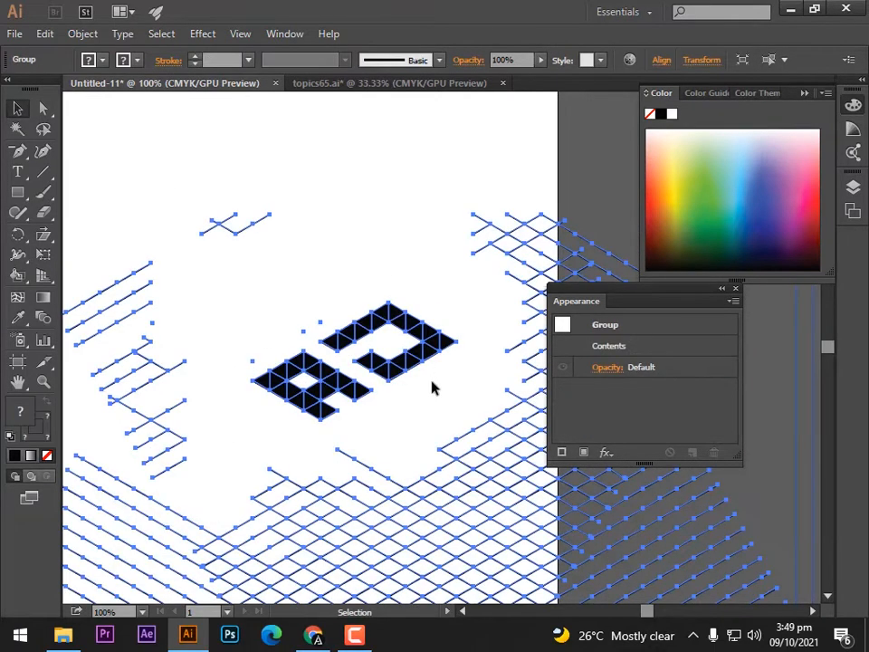
{"action": "left_click", "coordinate": [399, 265]}
{"action": "key", "text": "ctrl+minus"}
{"action": "key", "text": "ctrl+minus"}
{"action": "key", "text": "ctrl+minus"}
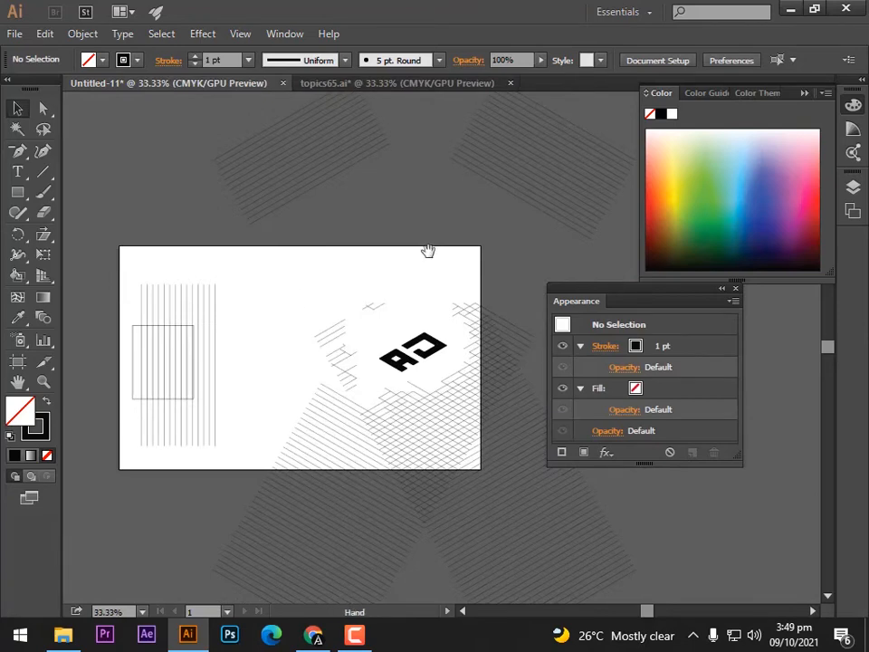
{"action": "left_click_drag", "start_coordinate": [428, 251], "coordinate": [369, 261]}
{"action": "left_click", "coordinate": [46, 109]}
{"action": "key", "text": "ctrl+minus"}
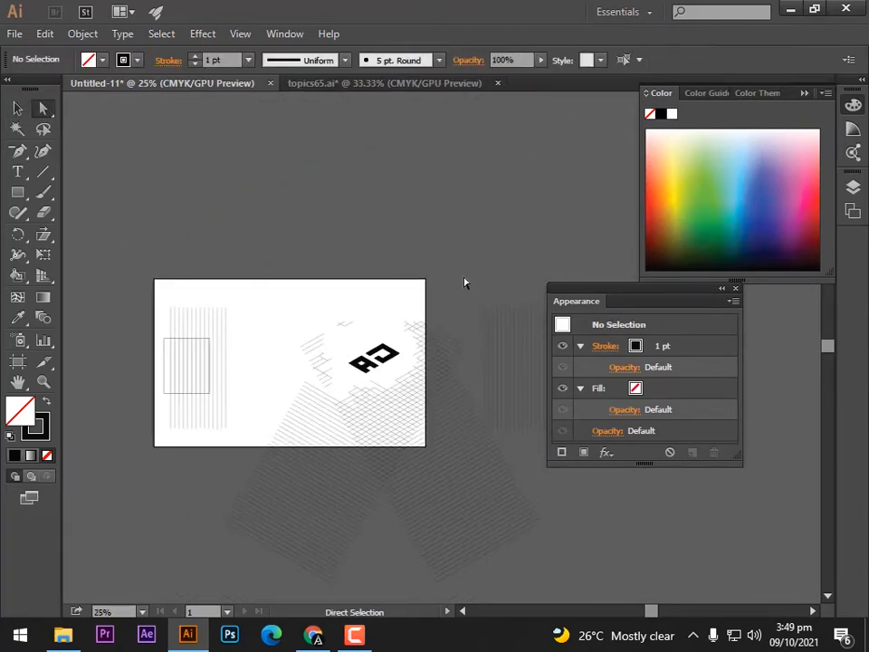
{"action": "left_click_drag", "start_coordinate": [599, 507], "coordinate": [598, 509]}
{"action": "key", "text": "Delete"}
{"action": "key", "text": "Delete"}
{"action": "left_click_drag", "start_coordinate": [136, 395], "coordinate": [227, 438]}
{"action": "key", "text": "Delete"}
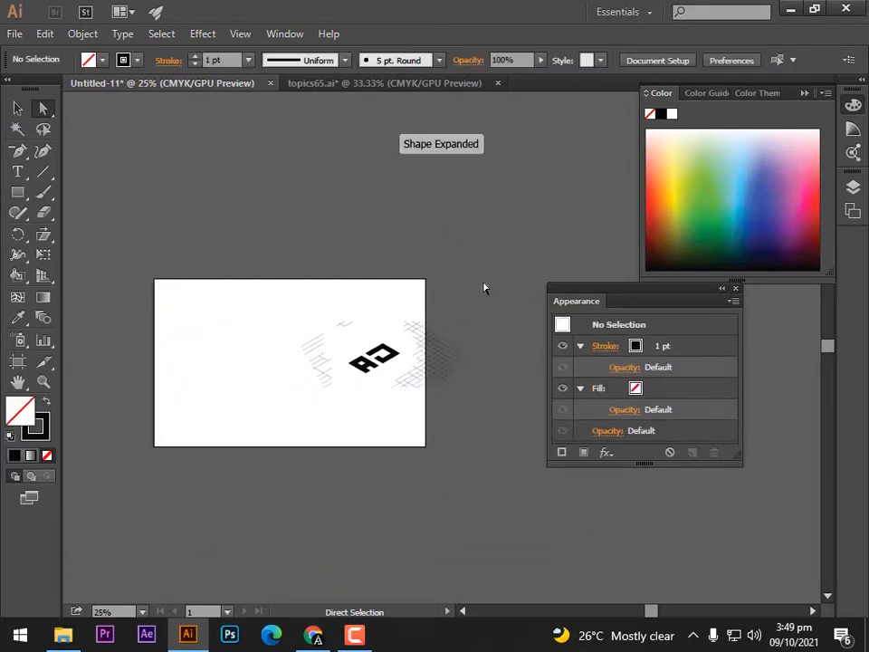
Delete the remaining grid beside the second letter and the crossing stray lines just below it.
{"action": "key", "text": "ctrl+plus"}
{"action": "left_click_drag", "start_coordinate": [398, 308], "coordinate": [485, 439]}
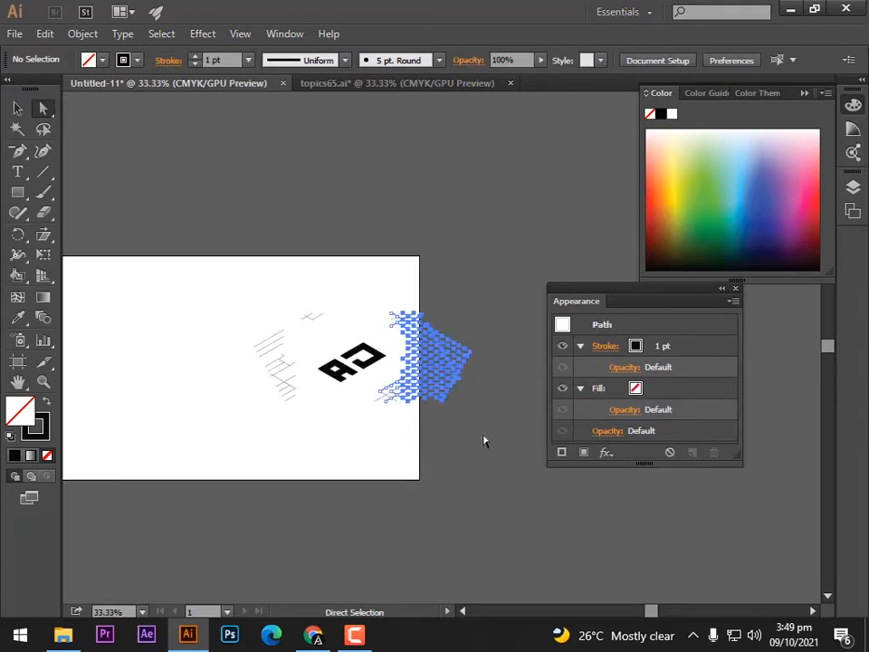
{"action": "key", "text": "Delete"}
{"action": "left_click_drag", "start_coordinate": [419, 348], "coordinate": [419, 357]}
{"action": "key", "text": "Delete"}
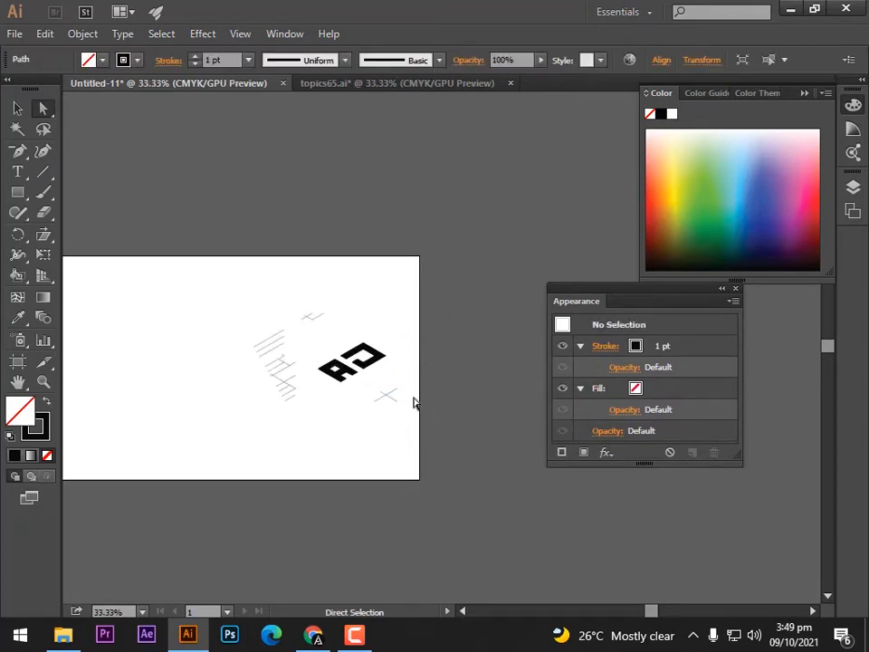
{"action": "left_click_drag", "start_coordinate": [372, 384], "coordinate": [407, 422]}
{"action": "key", "text": "Delete"}
Delete the leftover line fragments above the lettering and beside the letter A.
{"action": "key", "text": "ctrl+plus"}
{"action": "key", "text": "ctrl+plus"}
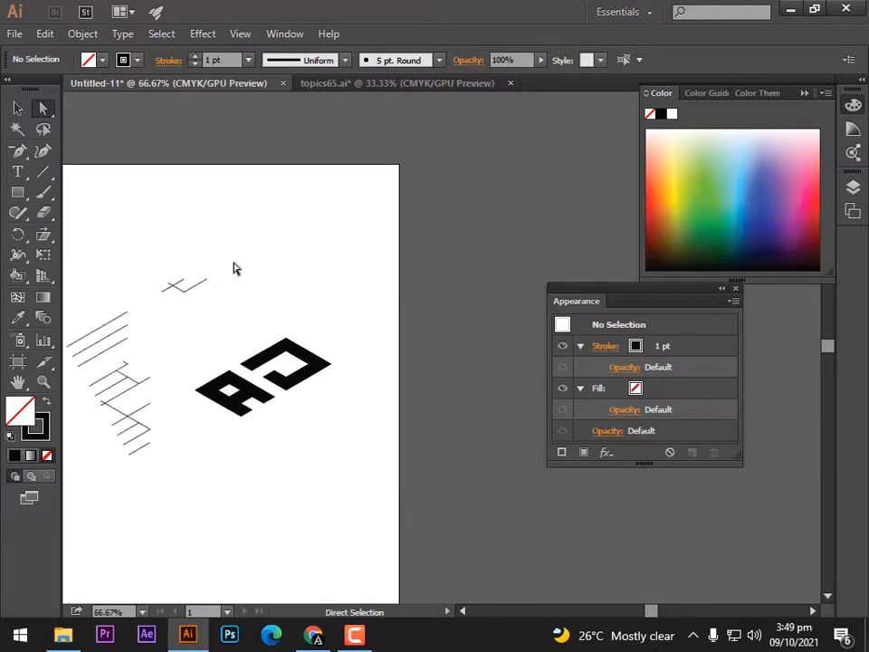
{"action": "left_click_drag", "start_coordinate": [429, 382], "coordinate": [640, 382]}
{"action": "left_click_drag", "start_coordinate": [287, 219], "coordinate": [415, 339]}
{"action": "key", "text": "Delete"}
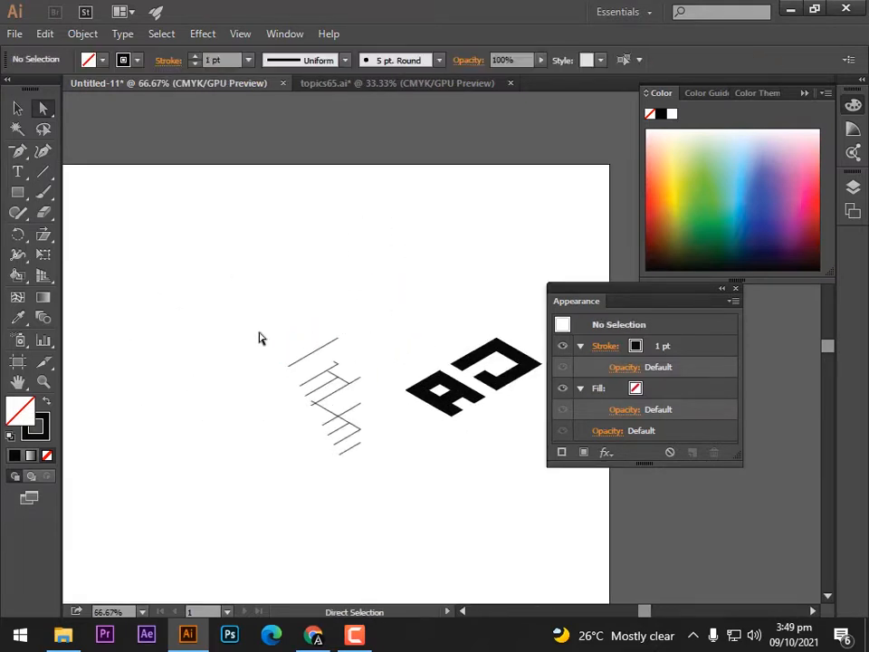
{"action": "left_click_drag", "start_coordinate": [275, 316], "coordinate": [369, 509]}
{"action": "key", "text": "Delete"}
Select both letter shapes and scale them up proportionally.
{"action": "left_click_drag", "start_coordinate": [304, 286], "coordinate": [64, 219]}
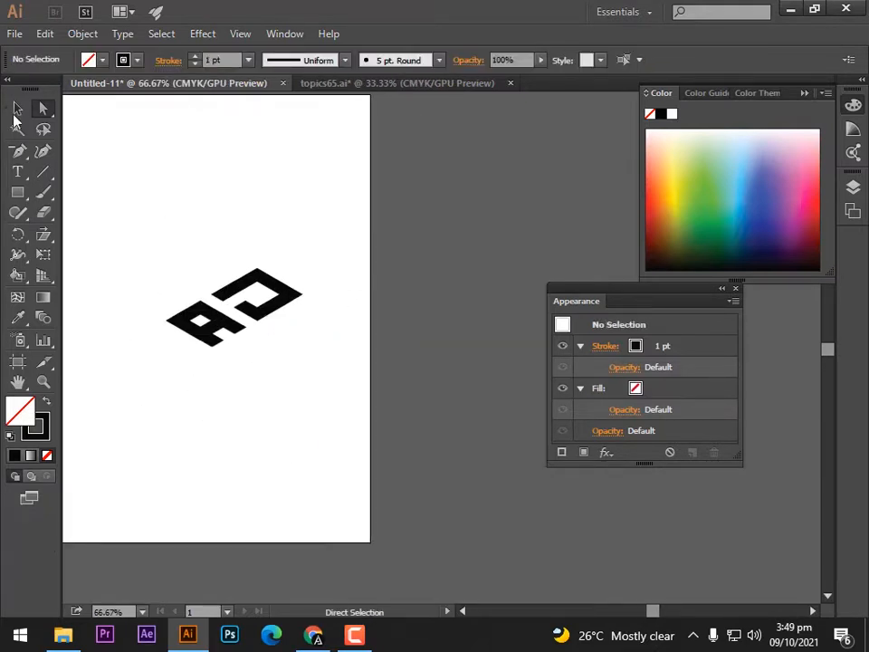
{"action": "left_click", "coordinate": [14, 112]}
{"action": "key", "text": "ctrl+minus"}
{"action": "key", "text": "ctrl+minus"}
{"action": "left_click_drag", "start_coordinate": [283, 318], "coordinate": [422, 442]}
{"action": "key", "text": "ctrl+1"}
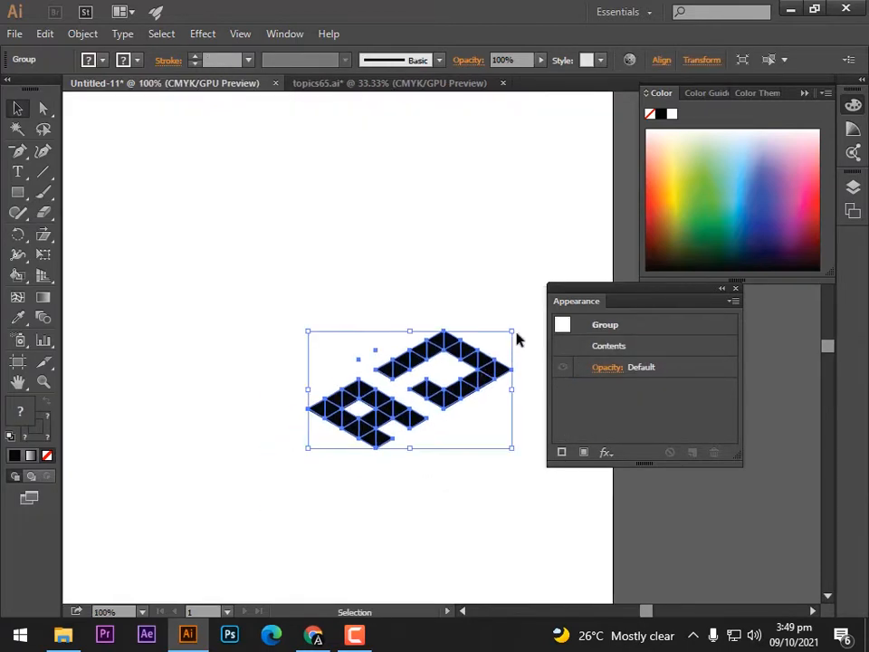
{"action": "left_click_drag", "start_coordinate": [514, 332], "coordinate": [576, 294]}
{"action": "left_click_drag", "start_coordinate": [385, 525], "coordinate": [330, 493]}
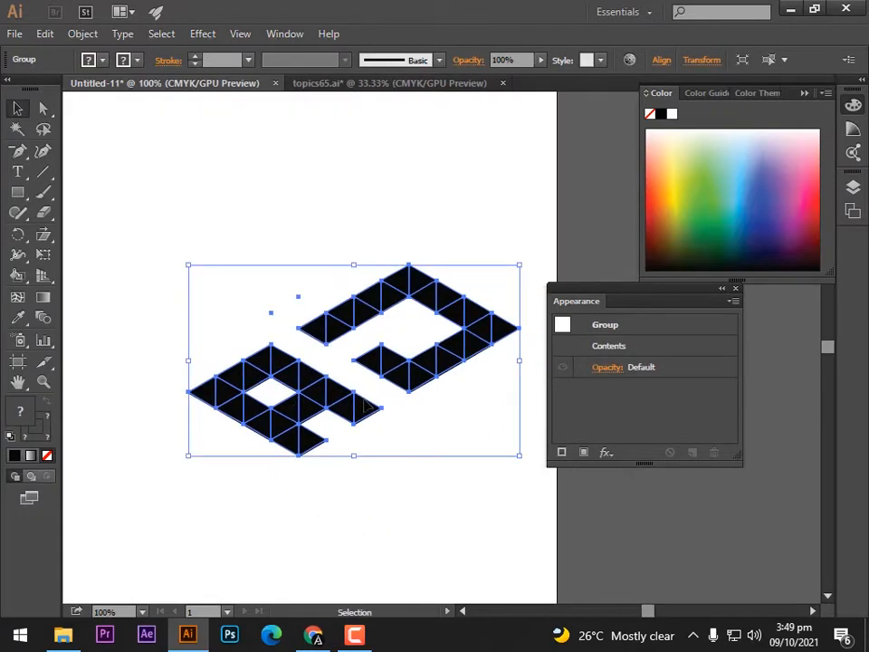
Move the enlarged lettering to the middle of the artboard and deselect it.
{"action": "left_click_drag", "start_coordinate": [364, 400], "coordinate": [256, 367]}
{"action": "key", "text": "ctrl+minus"}
{"action": "left_click_drag", "start_coordinate": [290, 470], "coordinate": [500, 497]}
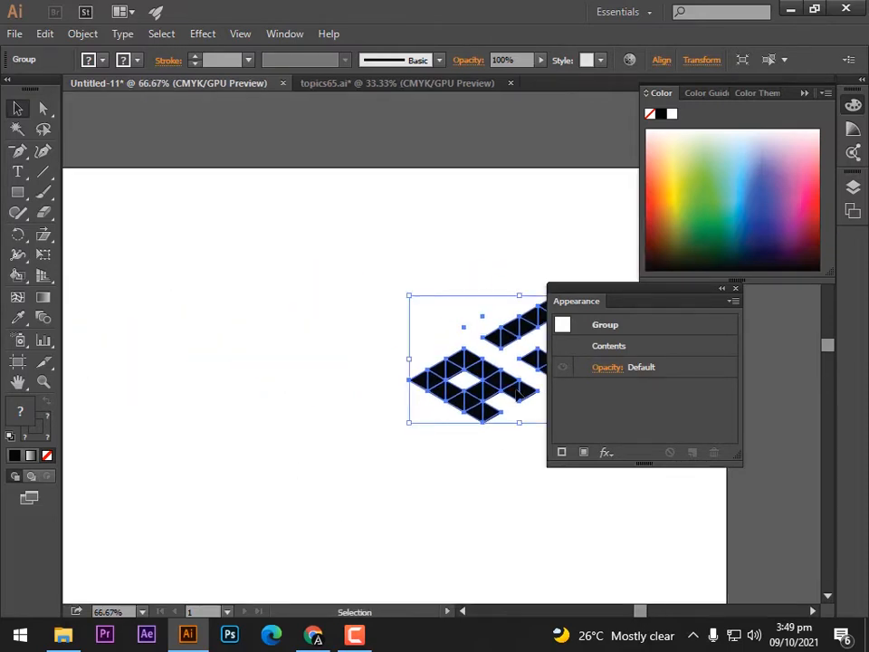
{"action": "left_click_drag", "start_coordinate": [517, 391], "coordinate": [127, 451]}
{"action": "key", "text": "ctrl+minus"}
{"action": "key", "text": "ctrl+z"}
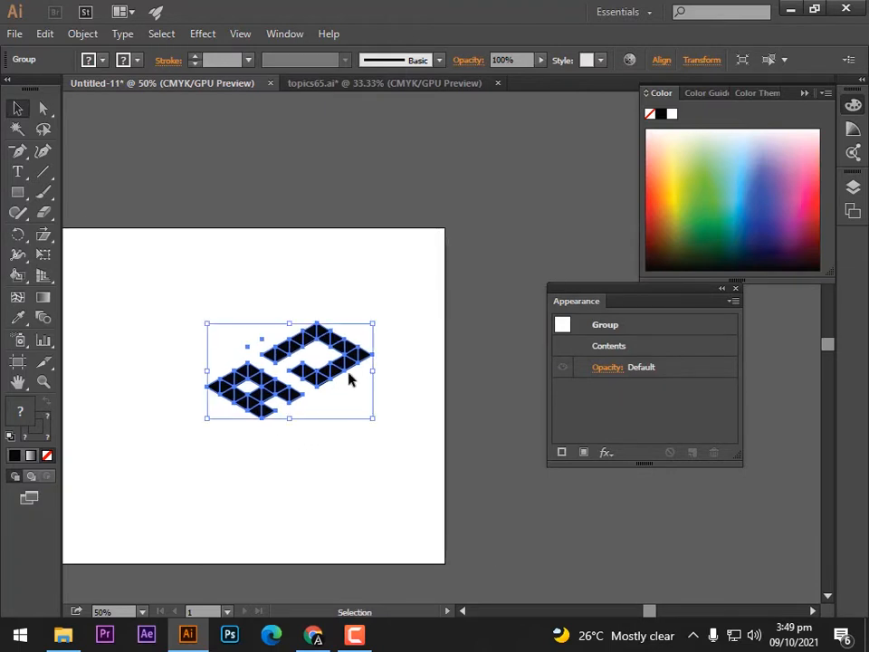
{"action": "left_click_drag", "start_coordinate": [348, 364], "coordinate": [232, 381]}
{"action": "left_click_drag", "start_coordinate": [224, 492], "coordinate": [463, 429]}
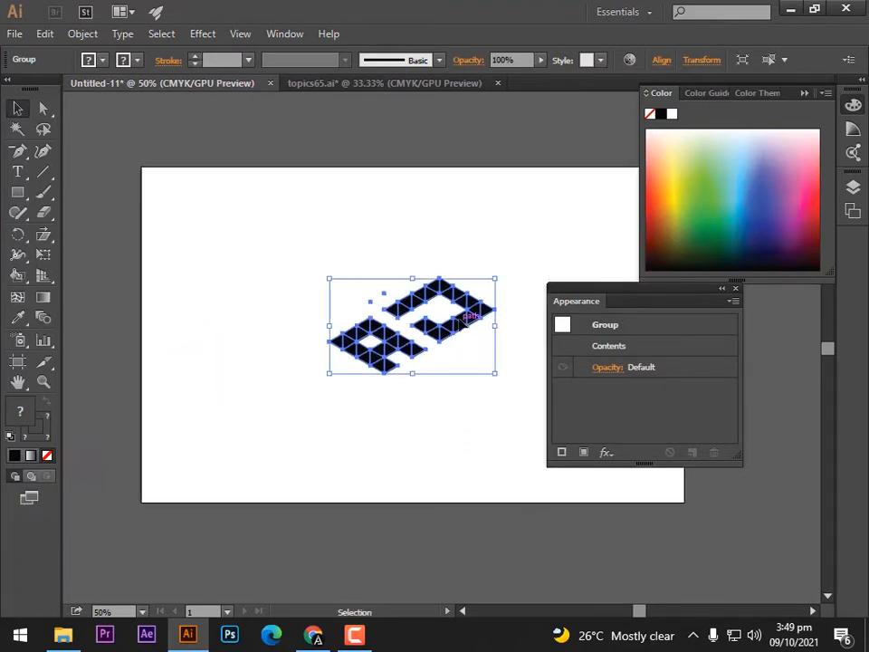
{"action": "left_click_drag", "start_coordinate": [472, 318], "coordinate": [437, 335]}
{"action": "left_click", "coordinate": [497, 472]}
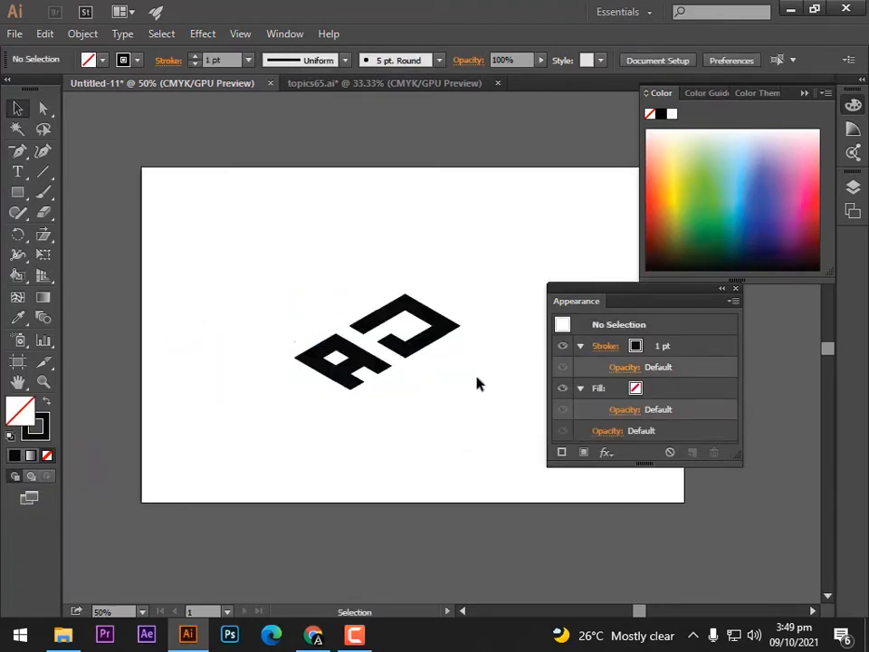
Select the whole lettering and ungroup its nested groups repeatedly.
{"action": "key", "text": "ctrl+plus"}
{"action": "key", "text": "ctrl+plus"}
{"action": "left_click_drag", "start_coordinate": [361, 385], "coordinate": [412, 392]}
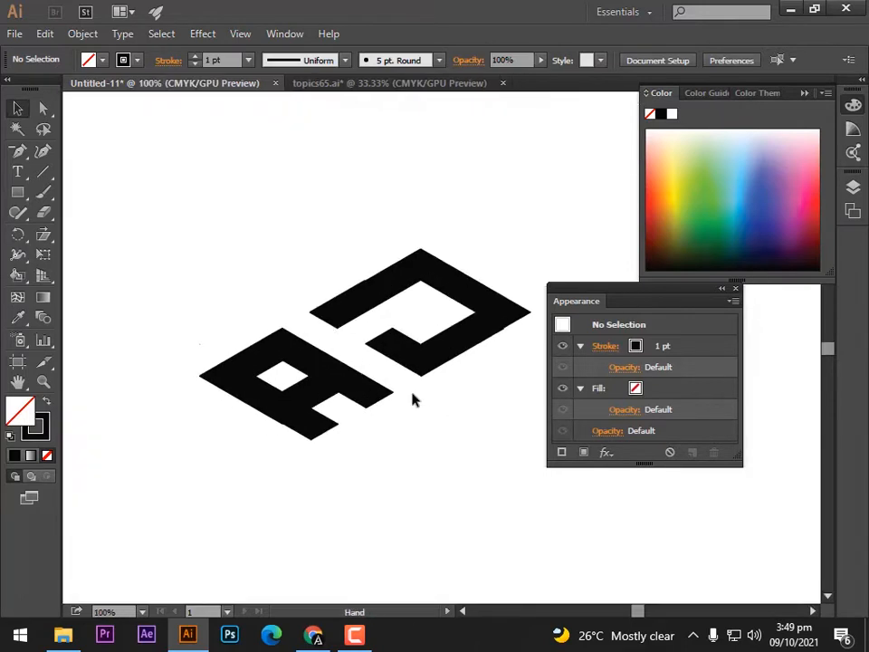
{"action": "key", "text": "ctrl+minus"}
{"action": "left_click_drag", "start_coordinate": [269, 279], "coordinate": [480, 458]}
{"action": "key", "text": "ctrl+plus"}
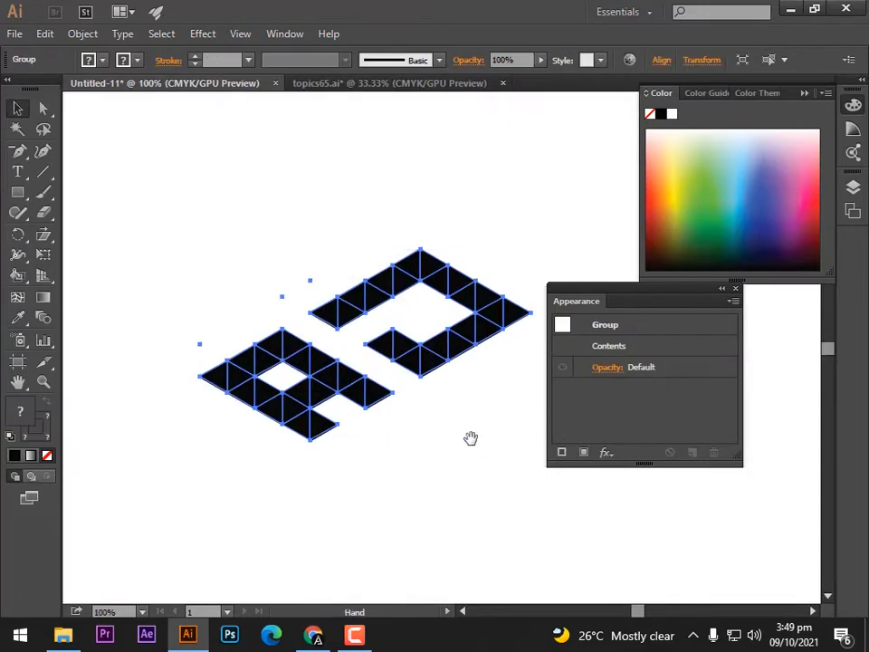
{"action": "left_click_drag", "start_coordinate": [437, 351], "coordinate": [413, 349]}
{"action": "right_click", "coordinate": [417, 344]}
{"action": "left_click", "coordinate": [464, 439]}
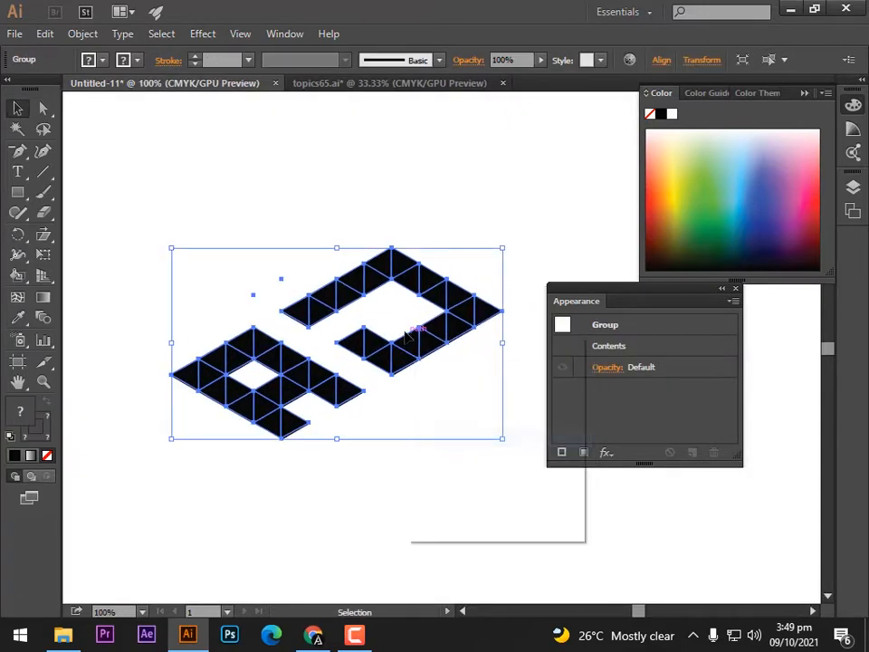
{"action": "right_click", "coordinate": [407, 333]}
{"action": "right_click", "coordinate": [405, 353]}
{"action": "left_click", "coordinate": [458, 448]}
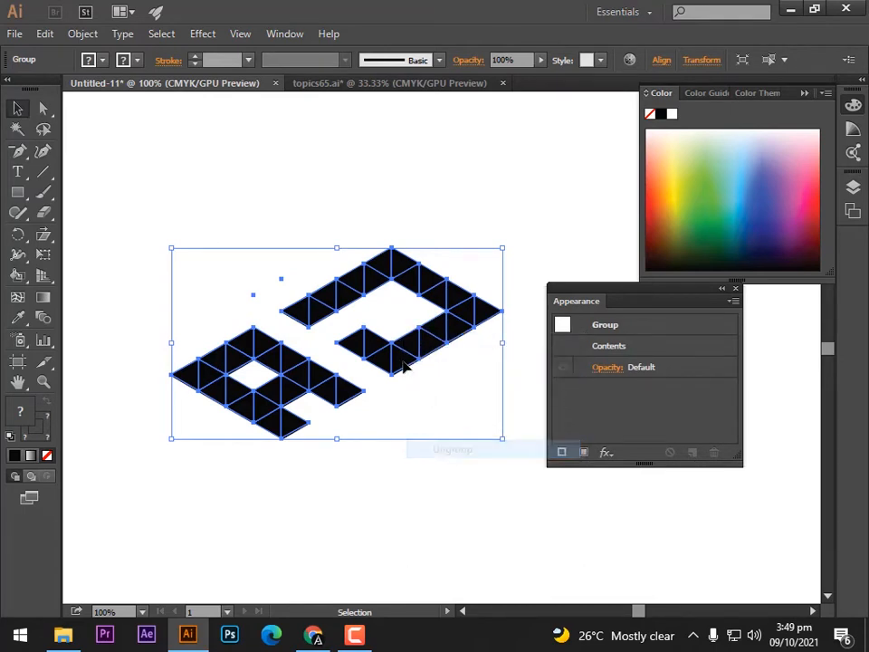
{"action": "right_click", "coordinate": [406, 360]}
{"action": "left_click", "coordinate": [463, 459]}
{"action": "right_click", "coordinate": [405, 358]}
{"action": "left_click", "coordinate": [461, 429]}
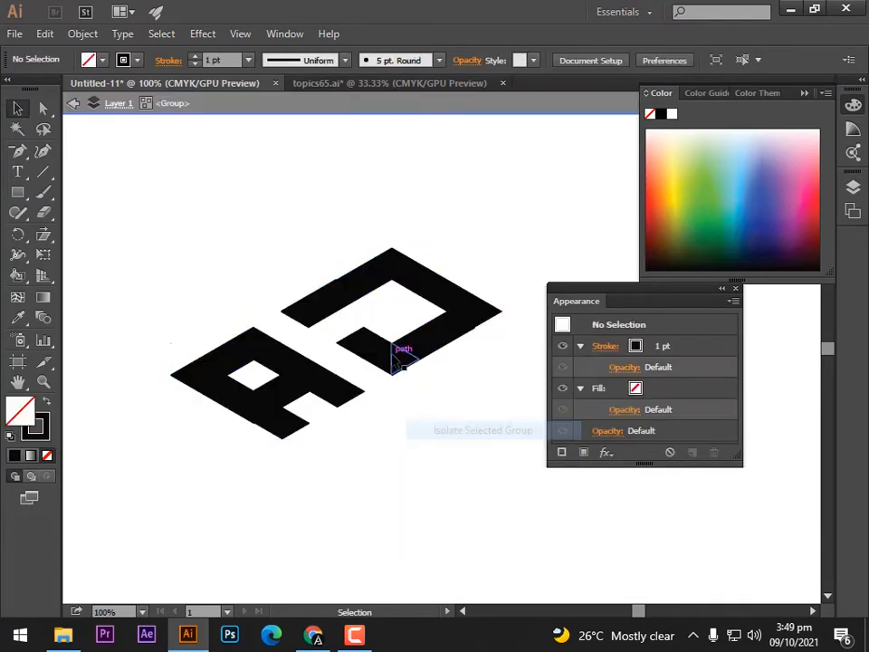
{"action": "right_click", "coordinate": [399, 353]}
{"action": "left_click", "coordinate": [333, 358]}
{"action": "left_click_drag", "start_coordinate": [199, 235], "coordinate": [525, 510]}
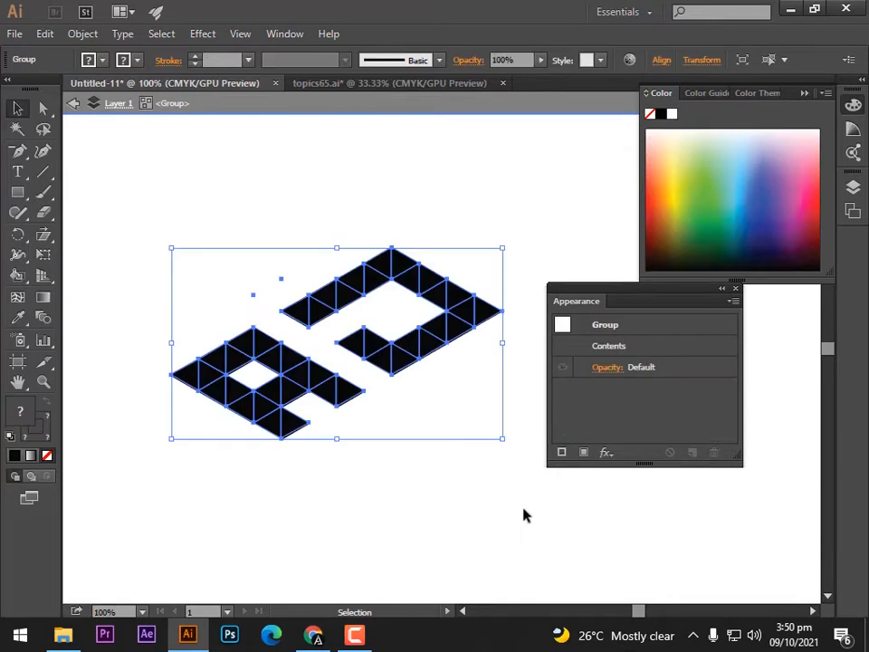
{"action": "double_click", "coordinate": [522, 530]}
Reselect the lettering and ungroup it down to individual triangle paths, then deselect everything.
{"action": "left_click_drag", "start_coordinate": [241, 246], "coordinate": [467, 501]}
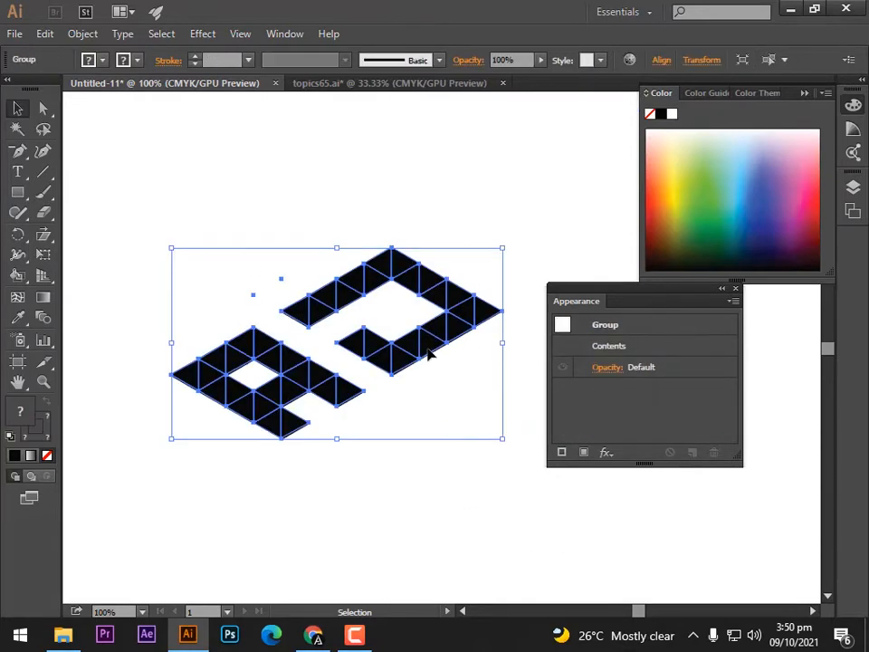
{"action": "right_click", "coordinate": [431, 328]}
{"action": "left_click", "coordinate": [476, 427]}
{"action": "right_click", "coordinate": [404, 349]}
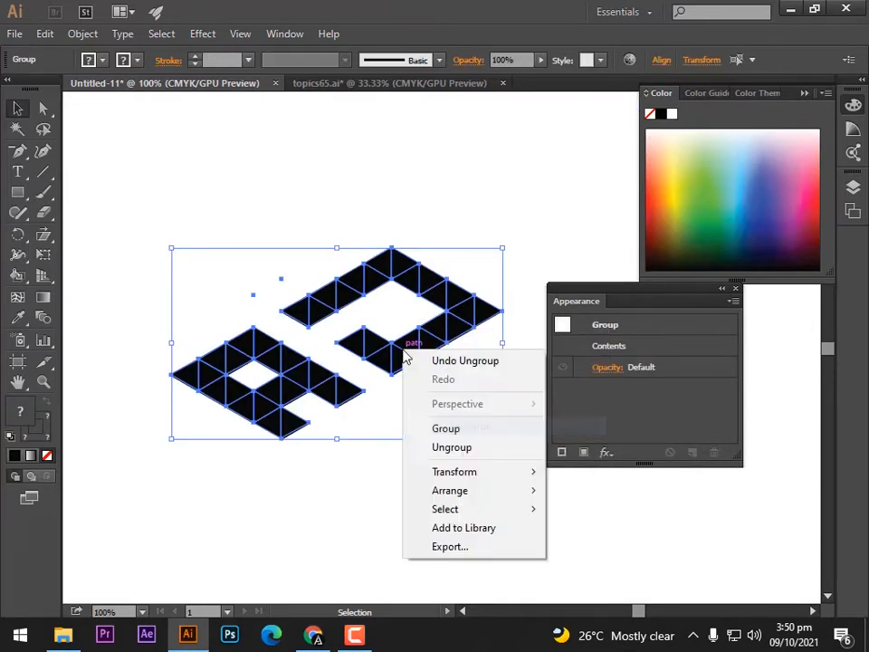
{"action": "left_click", "coordinate": [467, 447]}
{"action": "right_click", "coordinate": [411, 352]}
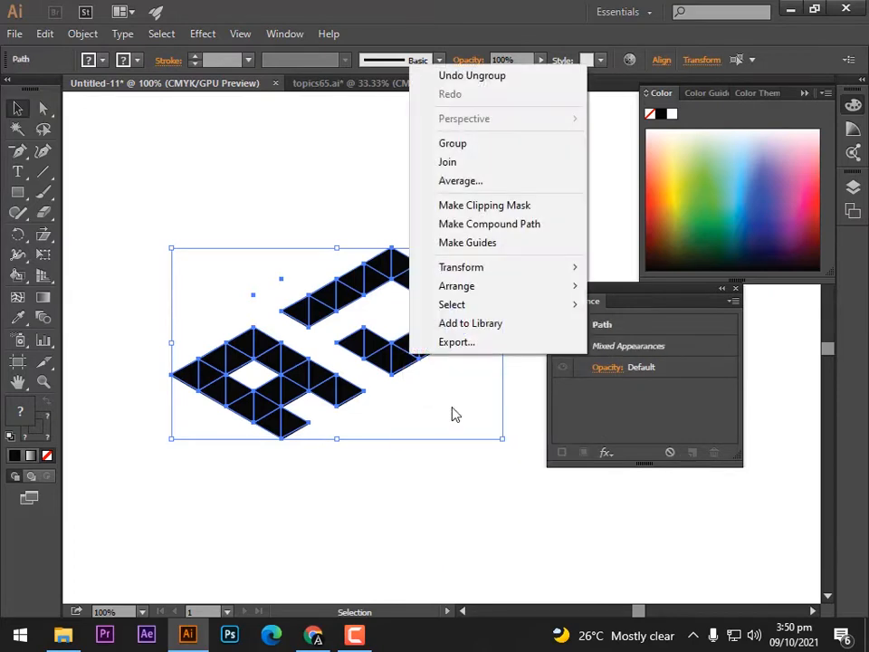
{"action": "left_click", "coordinate": [457, 463]}
{"action": "left_click_drag", "start_coordinate": [305, 221], "coordinate": [496, 359]}
{"action": "left_click", "coordinate": [392, 413]}
Bring the full row of colour squares from the topics65.ai document into the Untitled-11 artboard.
{"action": "key", "text": "ctrl+minus"}
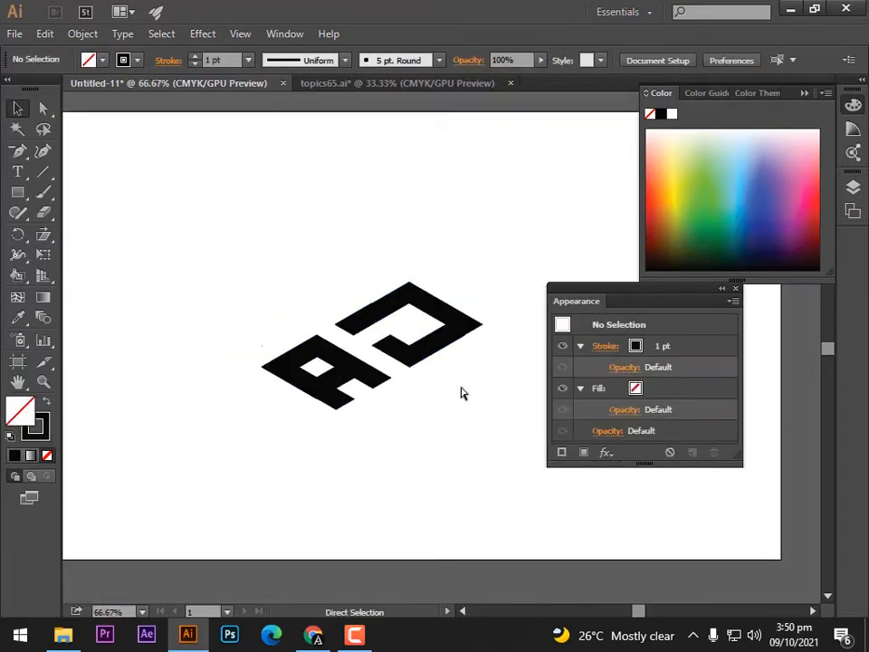
{"action": "key", "text": "ctrl+equal"}
{"action": "left_click_drag", "start_coordinate": [459, 161], "coordinate": [430, 181]}
{"action": "left_click", "coordinate": [389, 82]}
{"action": "key", "text": "ctrl+a"}
{"action": "key", "text": "ctrl+minus"}
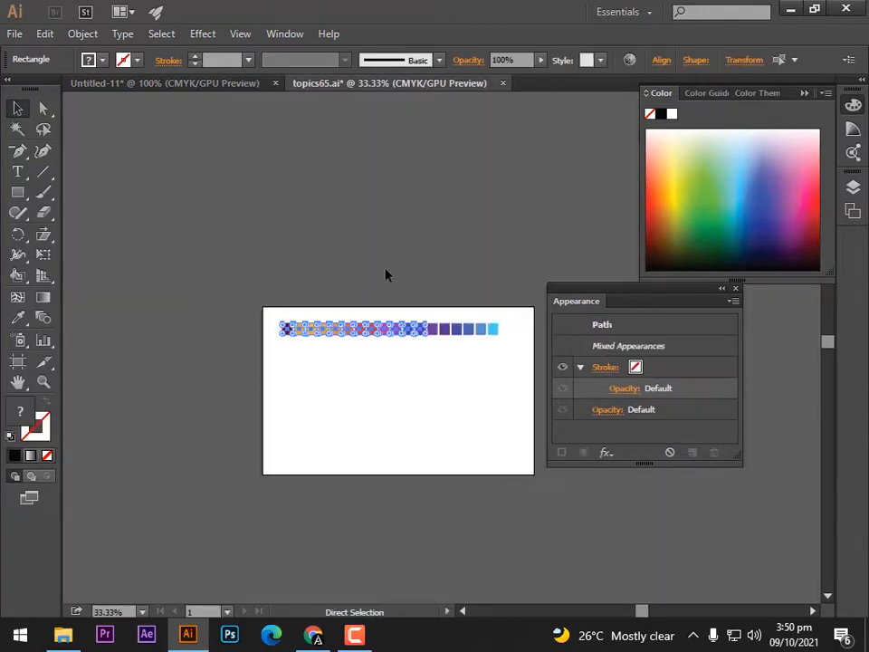
{"action": "left_click", "coordinate": [491, 361]}
{"action": "left_click_drag", "start_coordinate": [321, 331], "coordinate": [280, 317]}
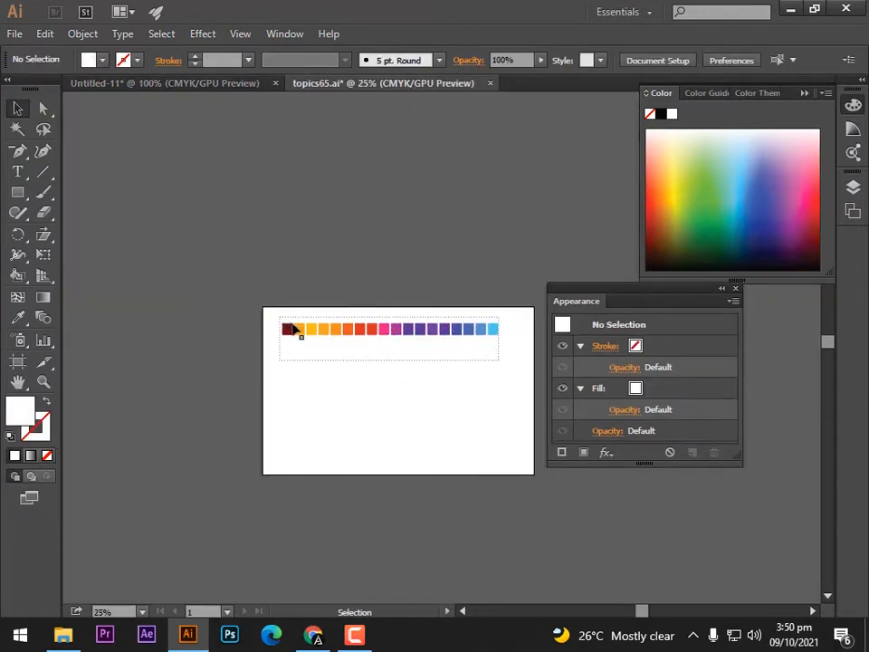
{"action": "left_click_drag", "start_coordinate": [340, 333], "coordinate": [392, 266]}
{"action": "key", "text": "ctrl+minus"}
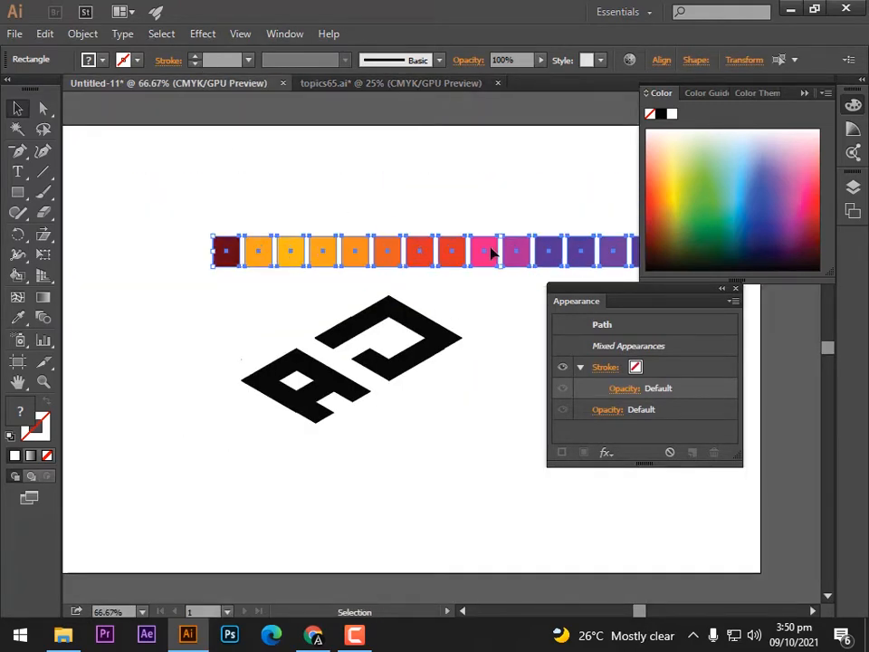
Reposition the row of colour squares above the lettering so that it fits across the artboard.
{"action": "left_click_drag", "start_coordinate": [495, 253], "coordinate": [368, 259]}
{"action": "key", "text": "ctrl+minus"}
{"action": "key", "text": "ctrl+minus"}
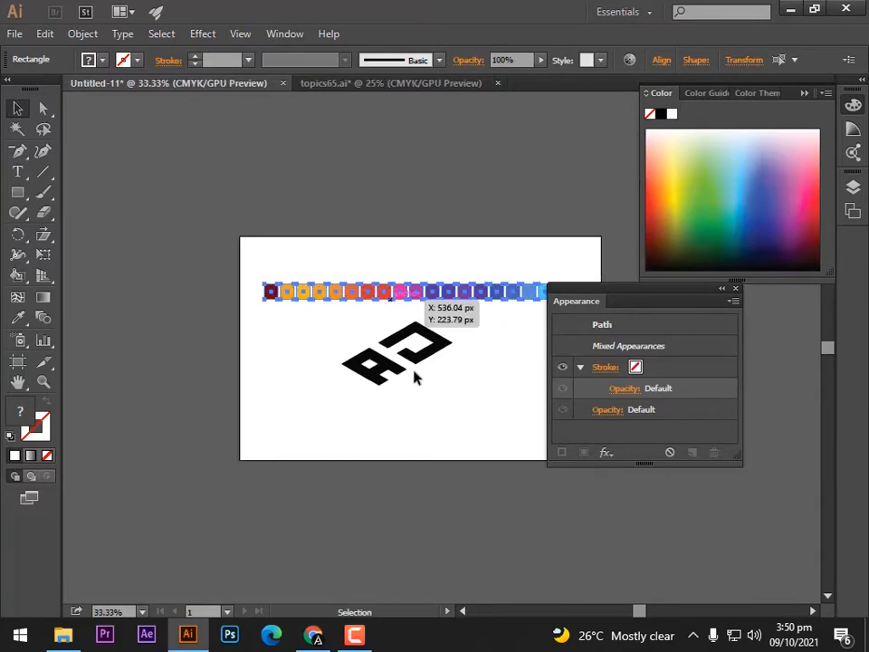
{"action": "left_click", "coordinate": [504, 399]}
Fill the end triangle of the second letter's lower arm with the light blue sampled from the last colour square.
{"action": "key", "text": "ctrl+plus"}
{"action": "left_click_drag", "start_coordinate": [482, 321], "coordinate": [384, 278]}
{"action": "key", "text": "ctrl+plus"}
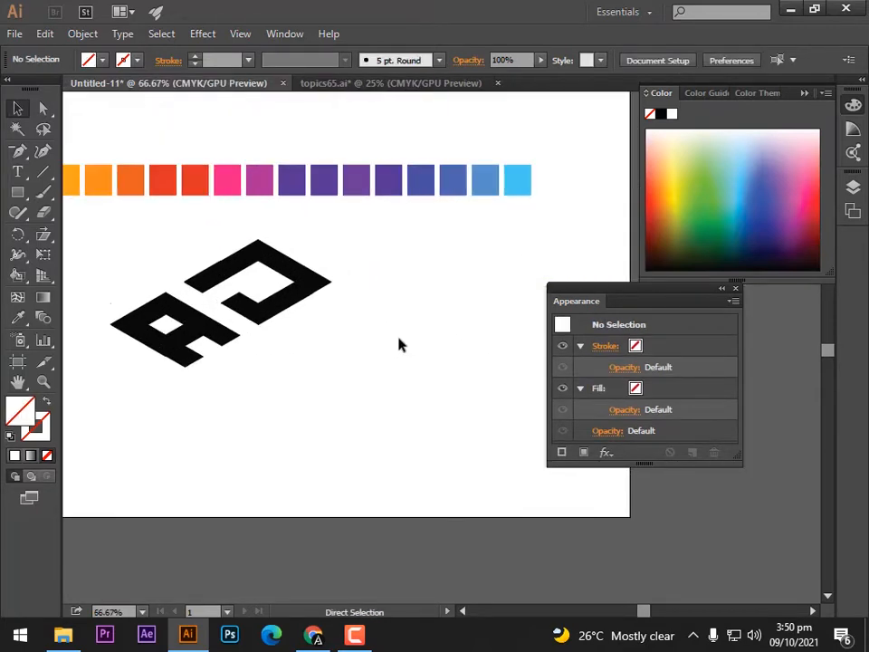
{"action": "left_click_drag", "start_coordinate": [328, 324], "coordinate": [390, 339]}
{"action": "left_click", "coordinate": [308, 326]}
{"action": "key", "text": "ctrl+plus"}
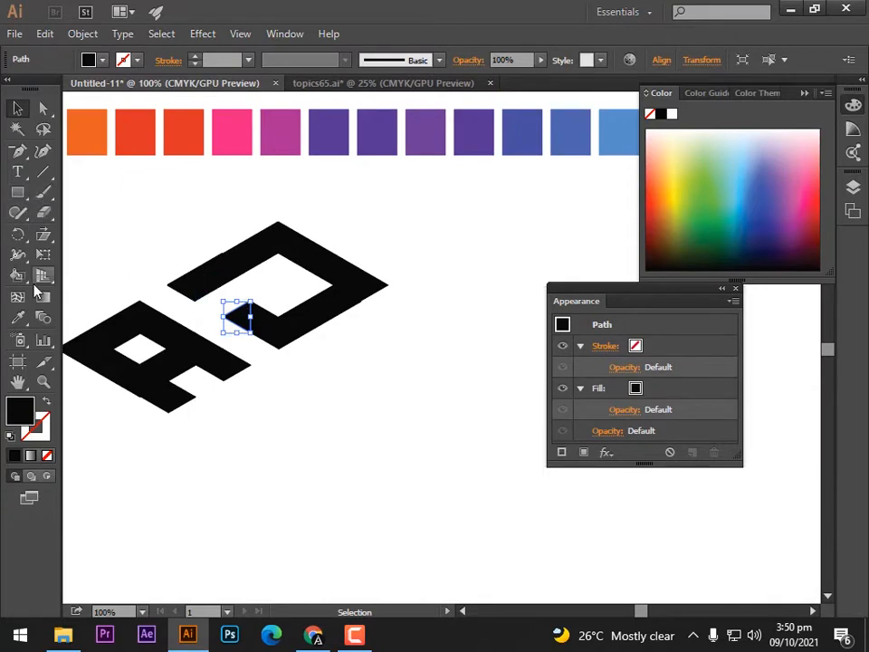
{"action": "left_click", "coordinate": [22, 319]}
{"action": "left_click_drag", "start_coordinate": [419, 260], "coordinate": [379, 296]}
{"action": "left_click", "coordinate": [616, 172]}
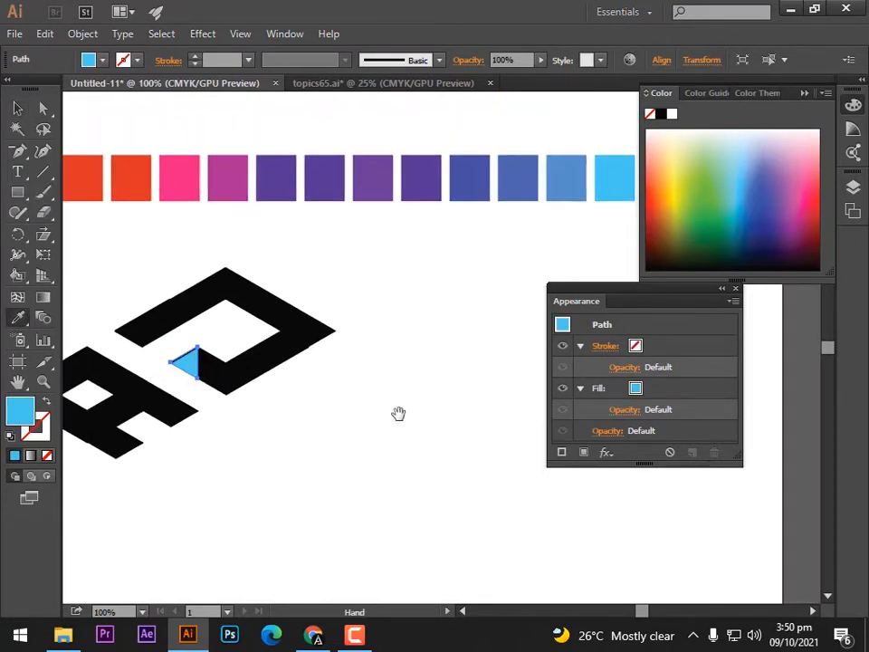
{"action": "left_click_drag", "start_coordinate": [397, 413], "coordinate": [435, 415]}
{"action": "left_click", "coordinate": [17, 109]}
{"action": "left_click", "coordinate": [340, 487]}
Fill the triangle adjoining the light blue end triangle with the medium blue sampled from the second-to-last colour square.
{"action": "key", "text": "ctrl+plus"}
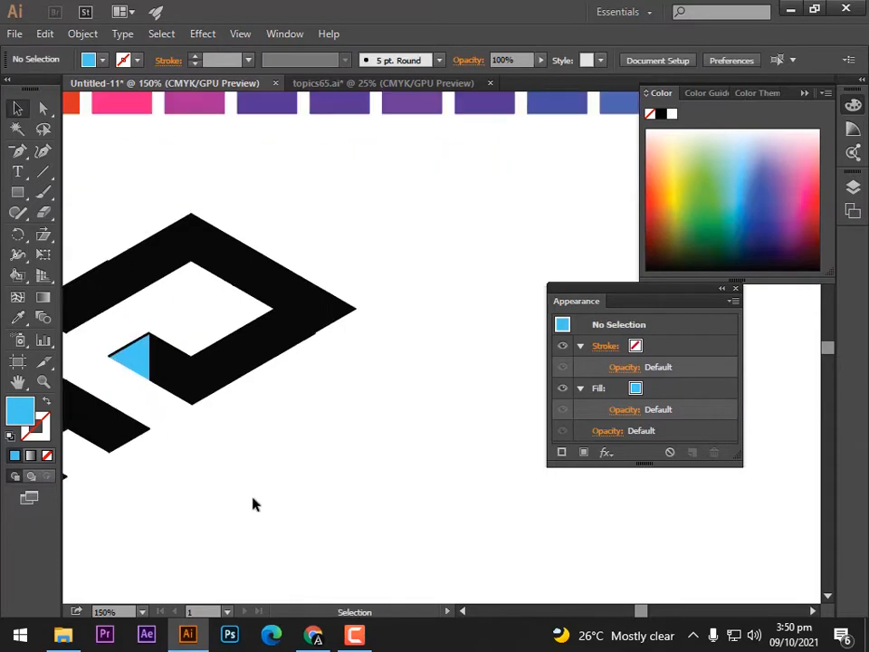
{"action": "left_click_drag", "start_coordinate": [296, 472], "coordinate": [438, 476]}
{"action": "key", "text": "ctrl+plus"}
{"action": "key", "text": "ctrl+plus"}
{"action": "left_click_drag", "start_coordinate": [190, 338], "coordinate": [285, 342]}
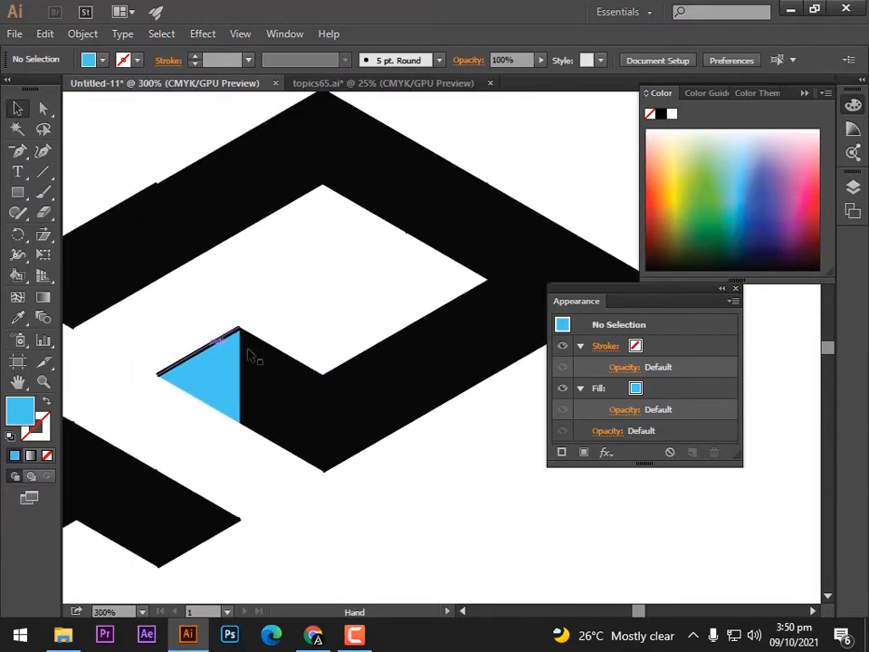
{"action": "key", "text": "a"}
{"action": "left_click", "coordinate": [265, 403]}
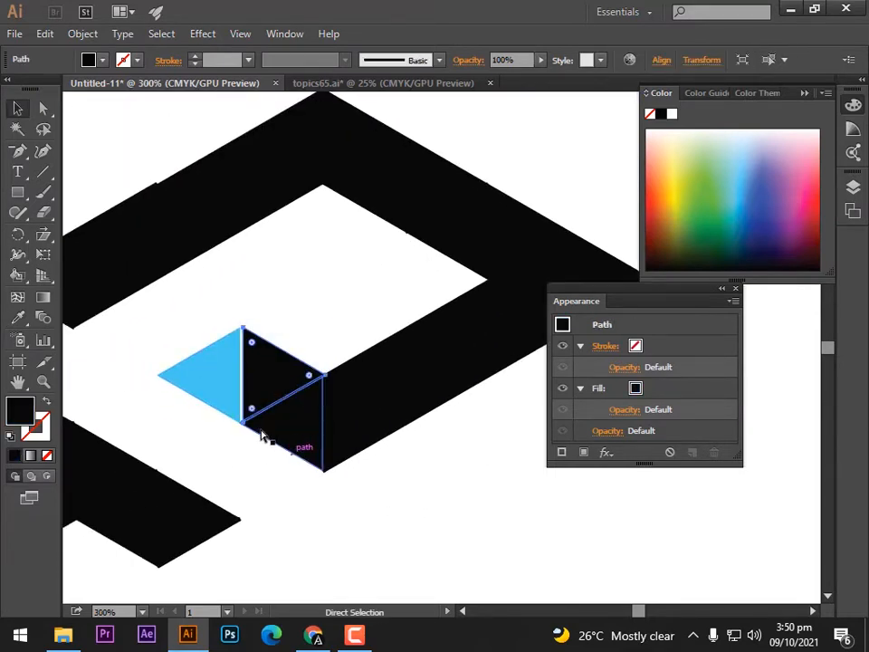
{"action": "key", "text": "ctrl+minus"}
{"action": "key", "text": "ctrl+minus"}
{"action": "key", "text": "ctrl+minus"}
{"action": "key", "text": "ctrl+minus"}
{"action": "key", "text": "i"}
{"action": "left_click_drag", "start_coordinate": [416, 464], "coordinate": [324, 459]}
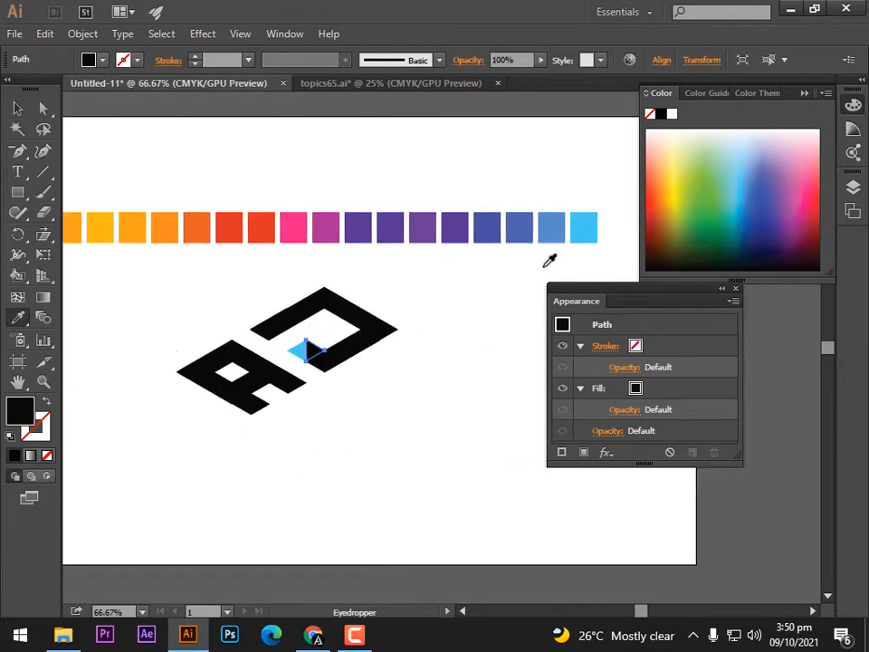
{"action": "left_click", "coordinate": [555, 224]}
{"action": "left_click", "coordinate": [17, 108]}
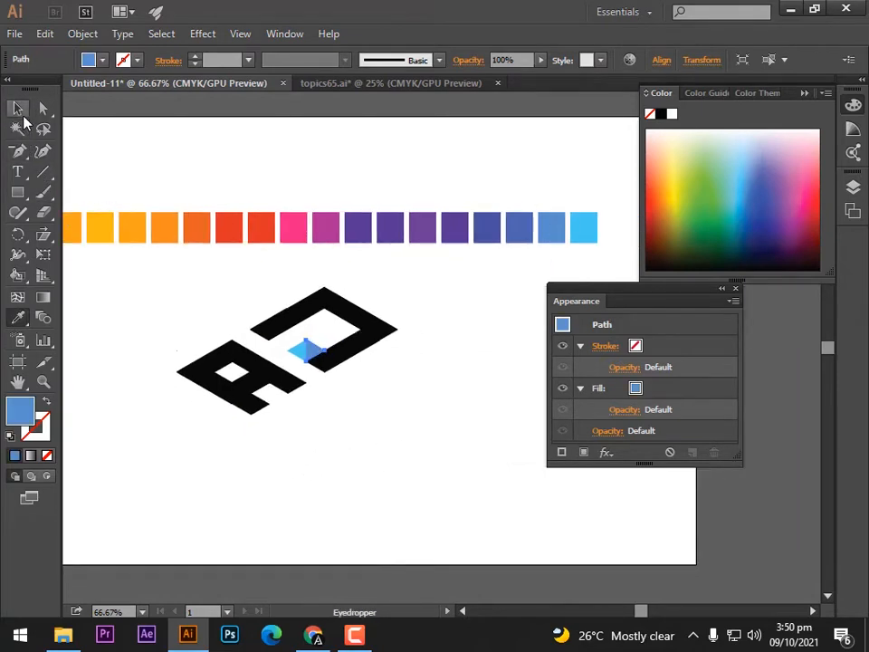
Fill the triangle below the medium blue one, at the lower arm's bottom corner, with the blue of the third-to-last colour square.
{"action": "left_click", "coordinate": [340, 409]}
{"action": "left_click", "coordinate": [321, 369]}
{"action": "left_click", "coordinate": [17, 317]}
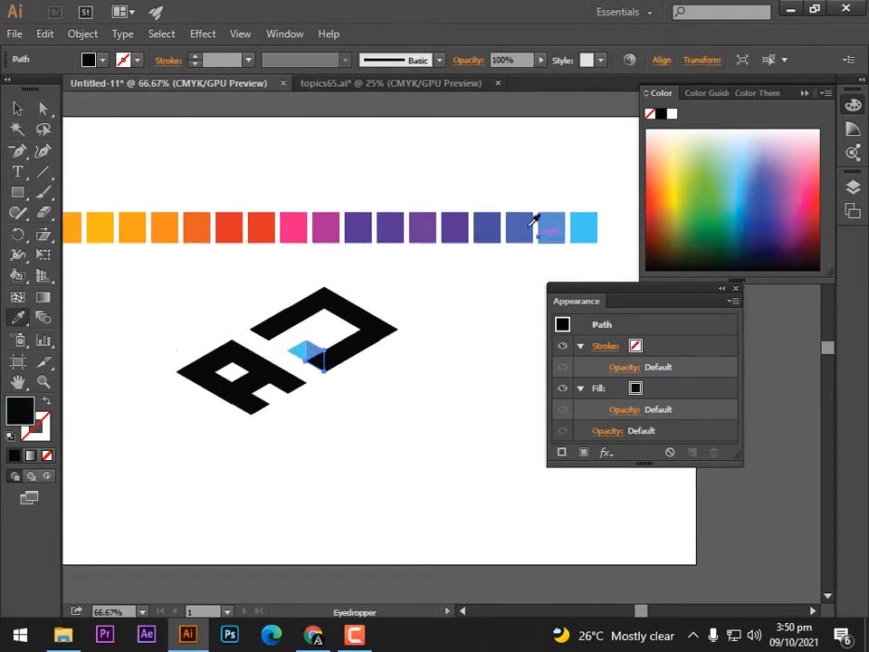
{"action": "left_click", "coordinate": [529, 225]}
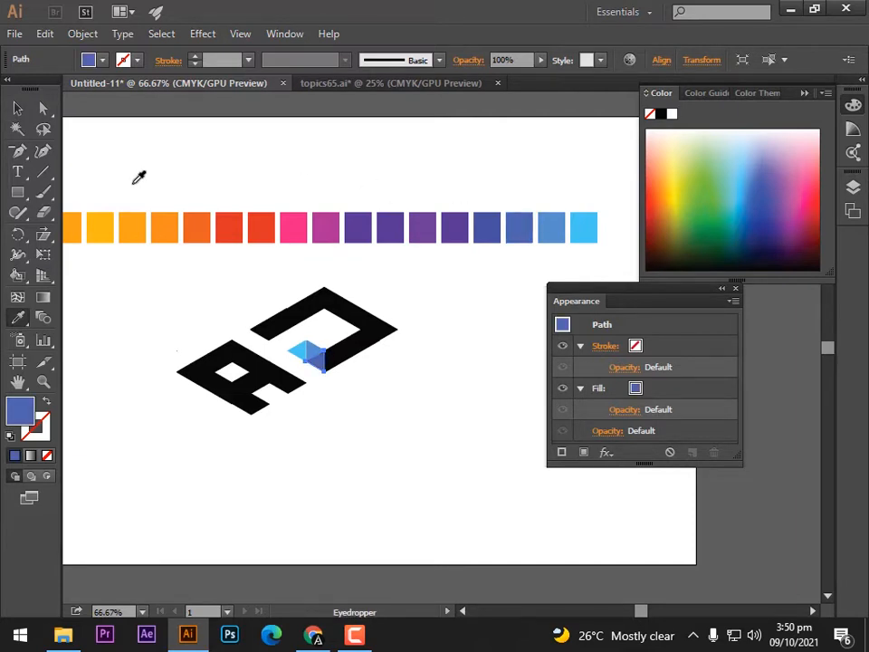
Try the dark blue and purple of the fourth- and fifth-to-last colour squares on the bottom corner triangle.
{"action": "key", "text": "v"}
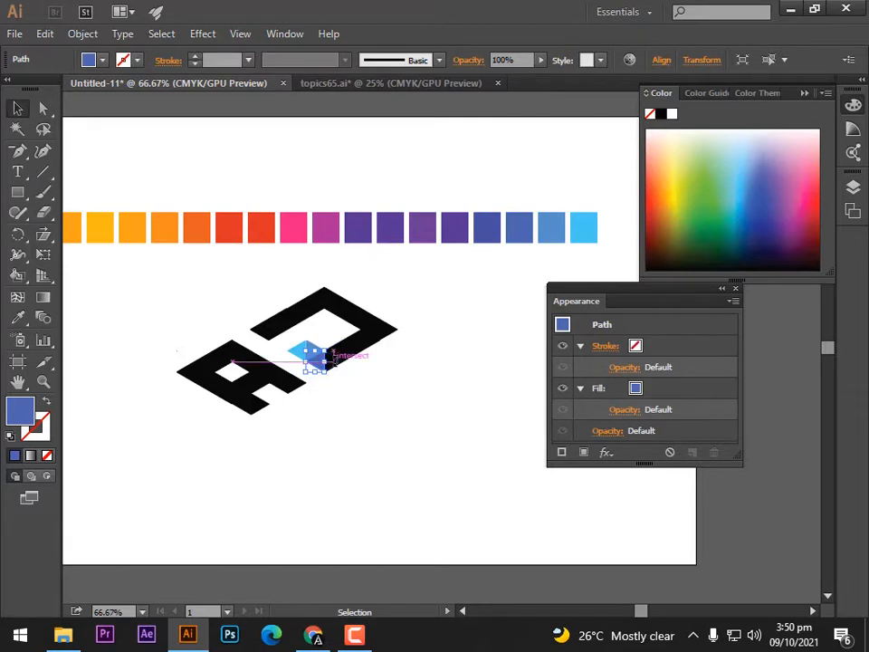
{"action": "key", "text": "i"}
{"action": "left_click", "coordinate": [487, 230]}
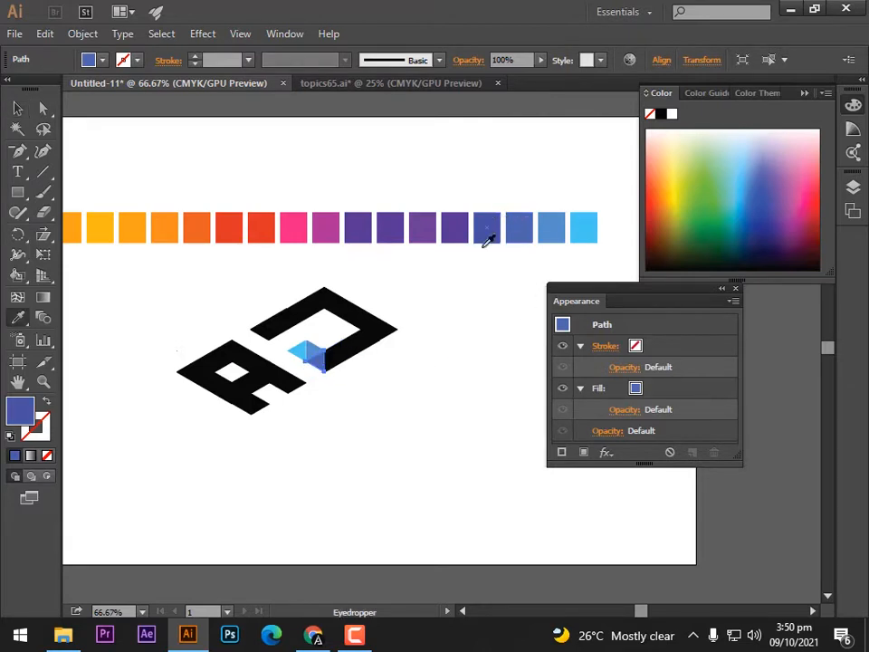
{"action": "key", "text": "v"}
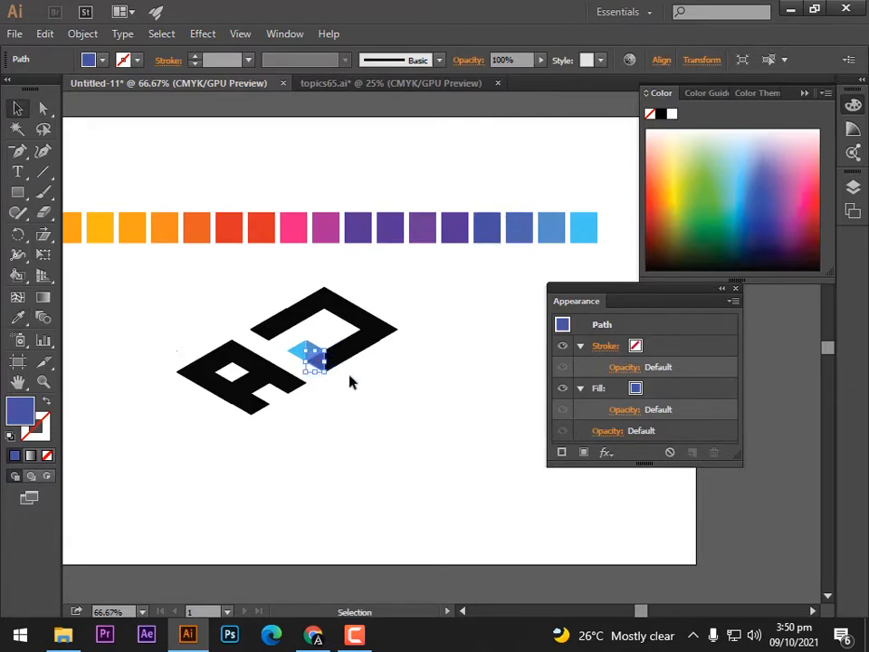
{"action": "key", "text": "i"}
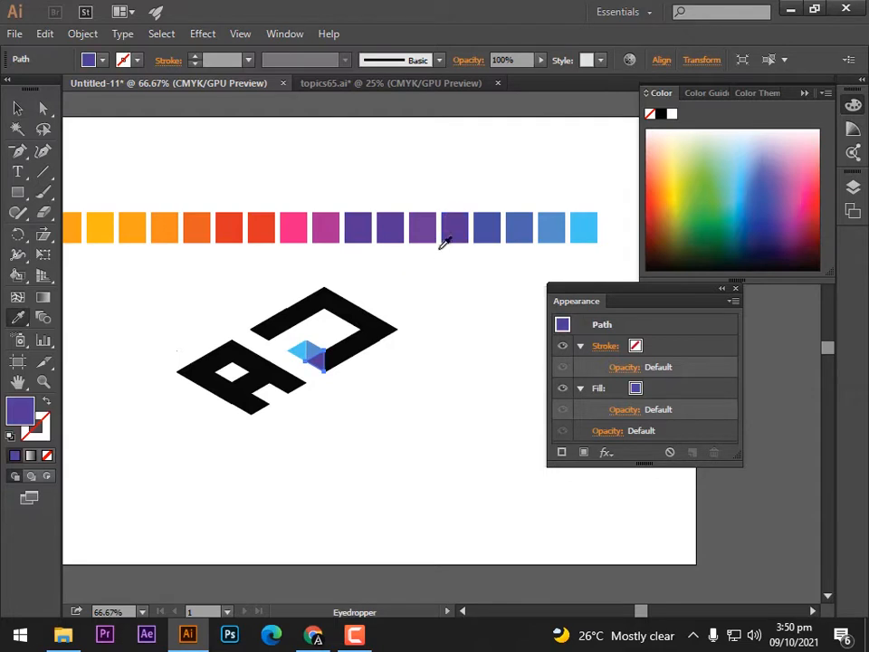
{"action": "key", "text": "v"}
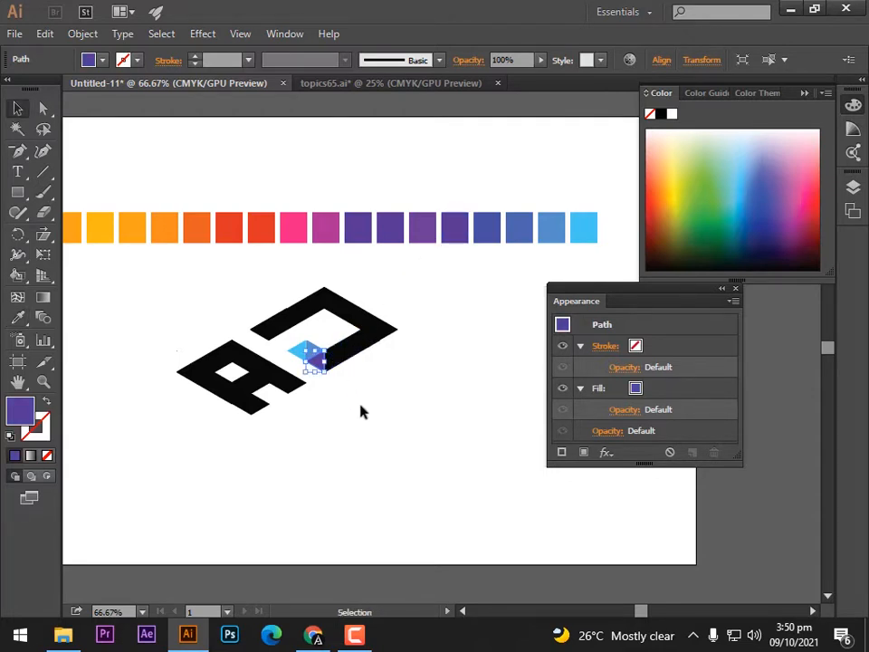
Reset the bottom corner triangle's fill to the blue of the third-to-last colour square and deselect it.
{"action": "left_click", "coordinate": [360, 411]}
{"action": "left_click", "coordinate": [322, 364]}
{"action": "left_click", "coordinate": [18, 318]}
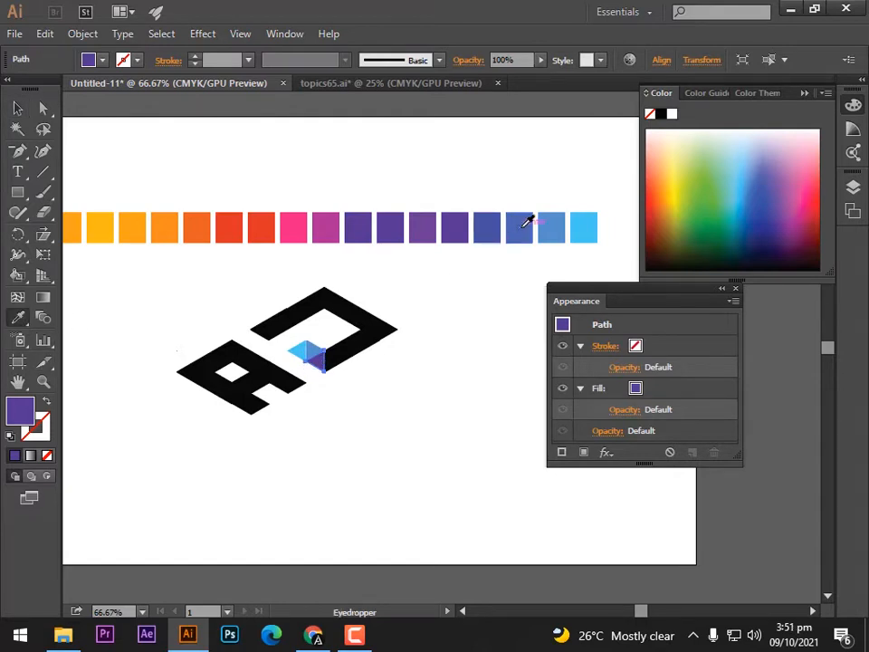
{"action": "left_click", "coordinate": [522, 225]}
{"action": "left_click", "coordinate": [19, 110]}
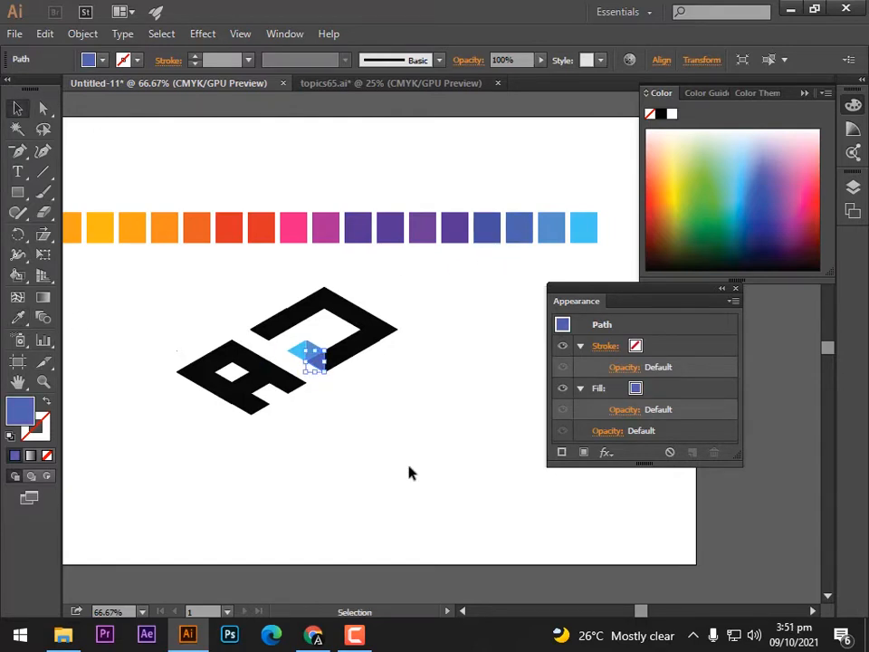
{"action": "left_click", "coordinate": [457, 501]}
Adjust the light blue end triangle's position to close the white gap between it and the adjoining medium blue triangle.
{"action": "key", "text": "z"}
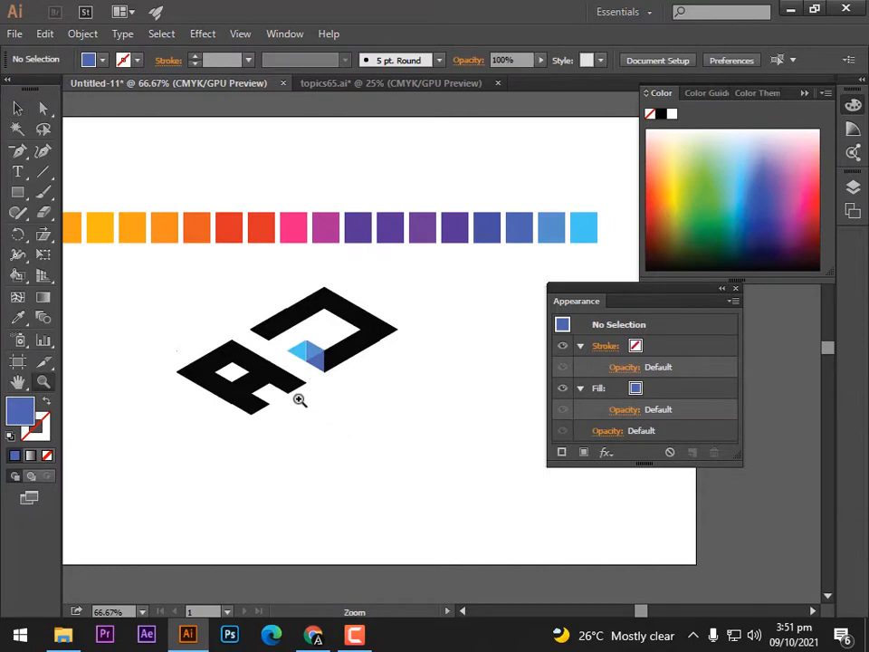
{"action": "left_click_drag", "start_coordinate": [242, 344], "coordinate": [341, 420]}
{"action": "left_click_drag", "start_coordinate": [457, 402], "coordinate": [422, 429]}
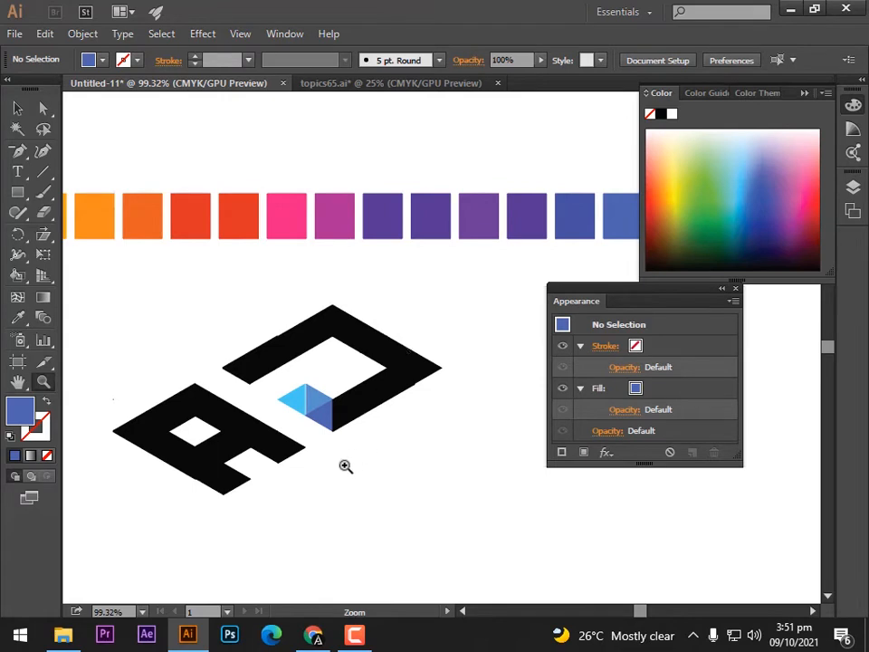
{"action": "left_click_drag", "start_coordinate": [337, 459], "coordinate": [408, 526]}
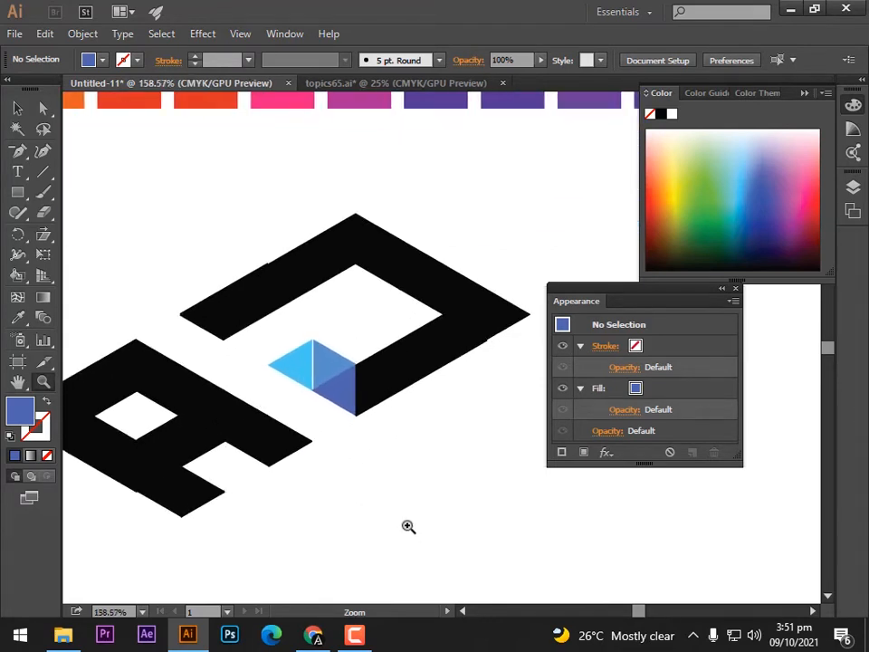
{"action": "left_click", "coordinate": [15, 107]}
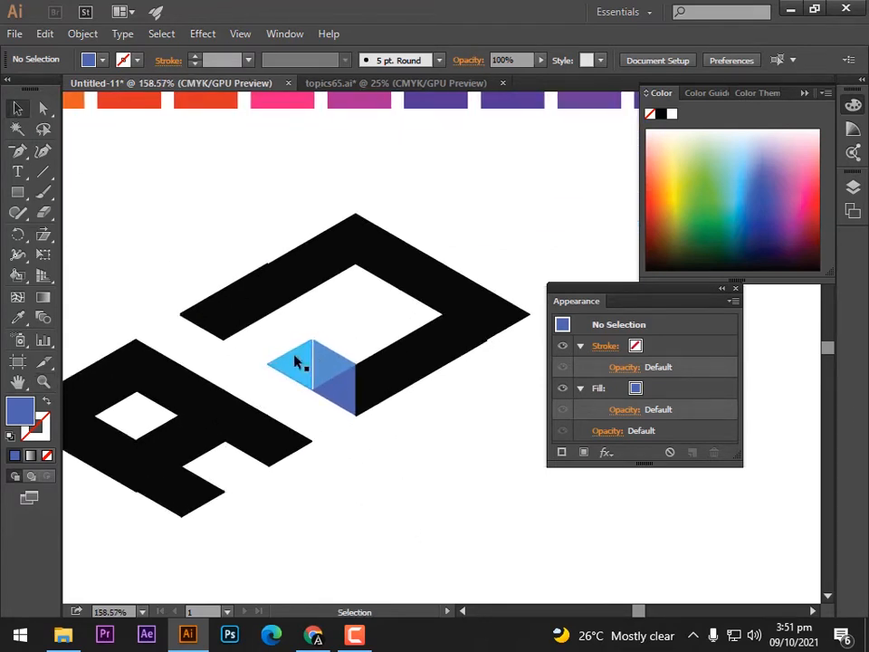
{"action": "left_click", "coordinate": [297, 358]}
{"action": "left_click", "coordinate": [434, 545]}
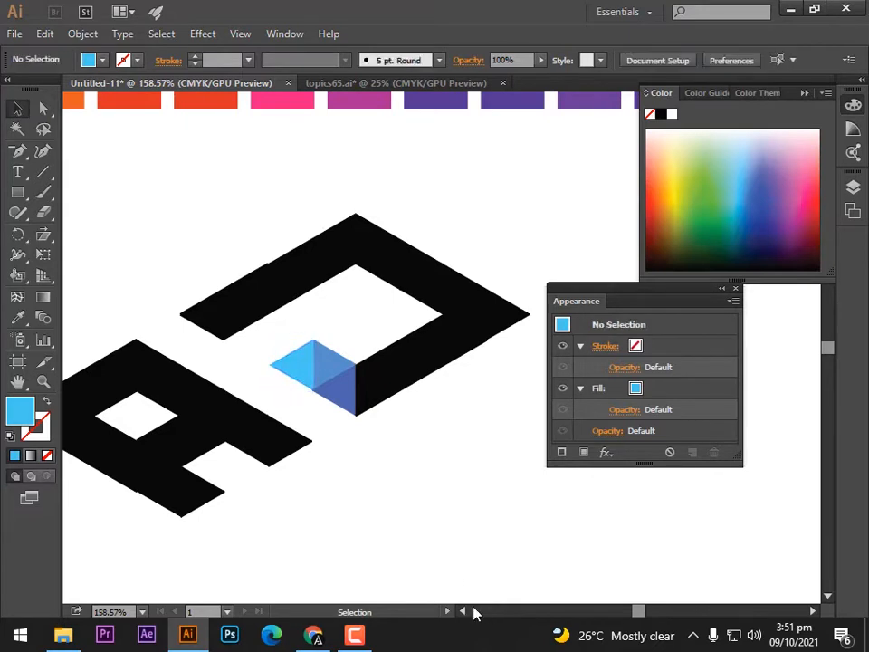
{"action": "left_click", "coordinate": [308, 363]}
{"action": "left_click", "coordinate": [330, 368]}
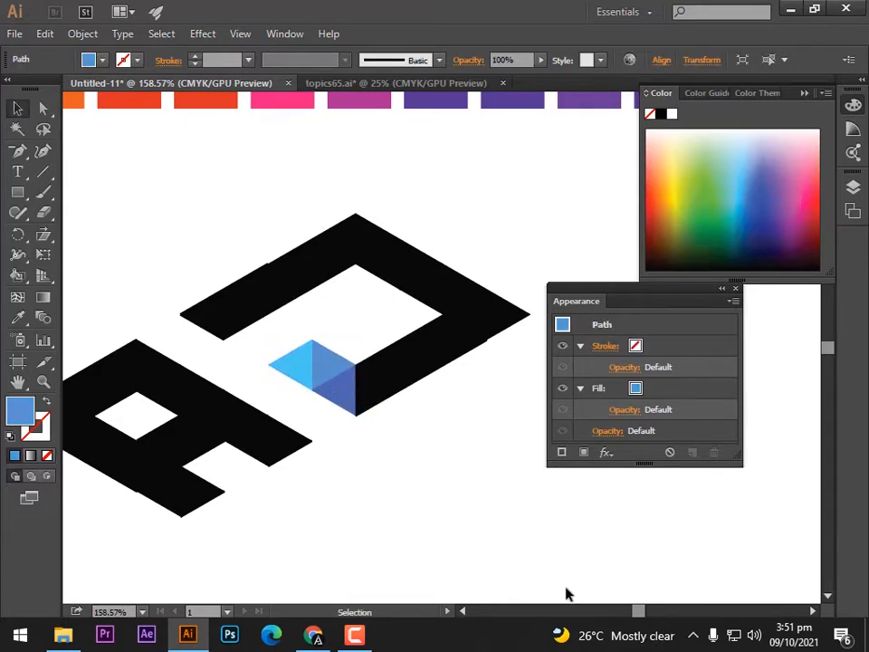
{"action": "left_click", "coordinate": [567, 592]}
Fill the black triangle on the other side of the bottom corner with the purple of the fifth-to-last colour square.
{"action": "left_click_drag", "start_coordinate": [502, 497], "coordinate": [471, 509]}
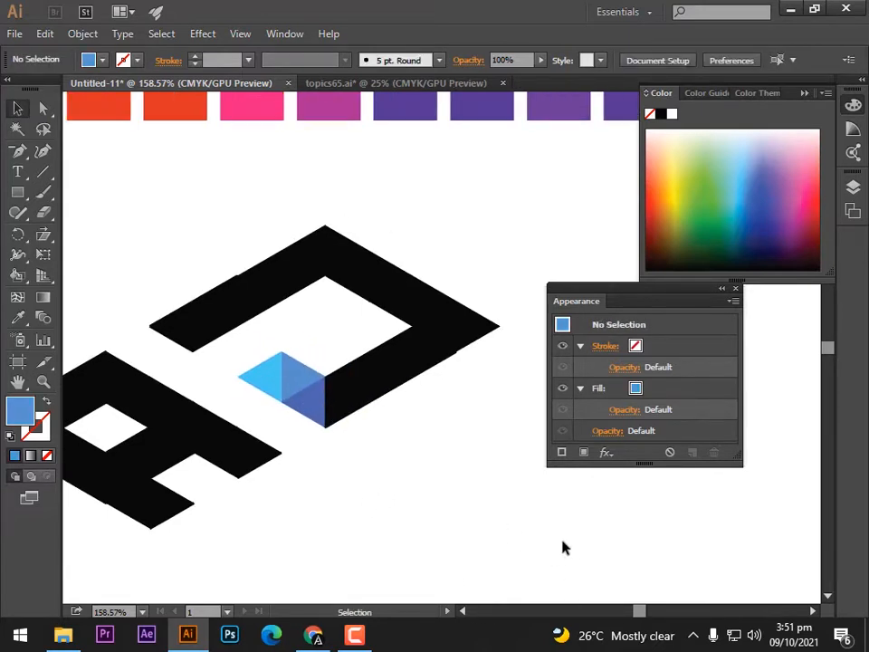
{"action": "left_click", "coordinate": [348, 403]}
{"action": "key", "text": "space"}
{"action": "left_click_drag", "start_coordinate": [497, 489], "coordinate": [380, 484]}
{"action": "left_click_drag", "start_coordinate": [434, 223], "coordinate": [433, 259]}
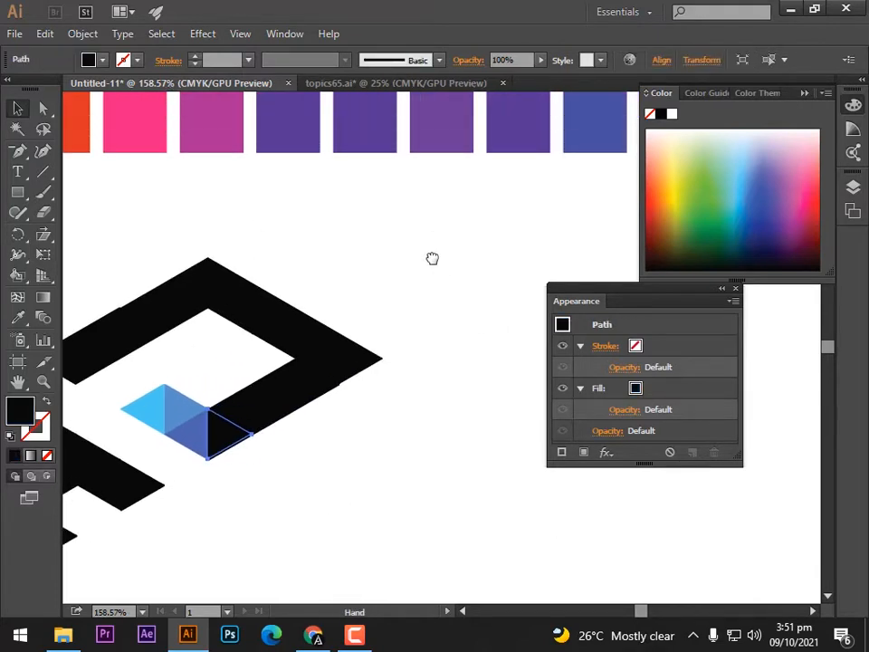
{"action": "key", "text": "i"}
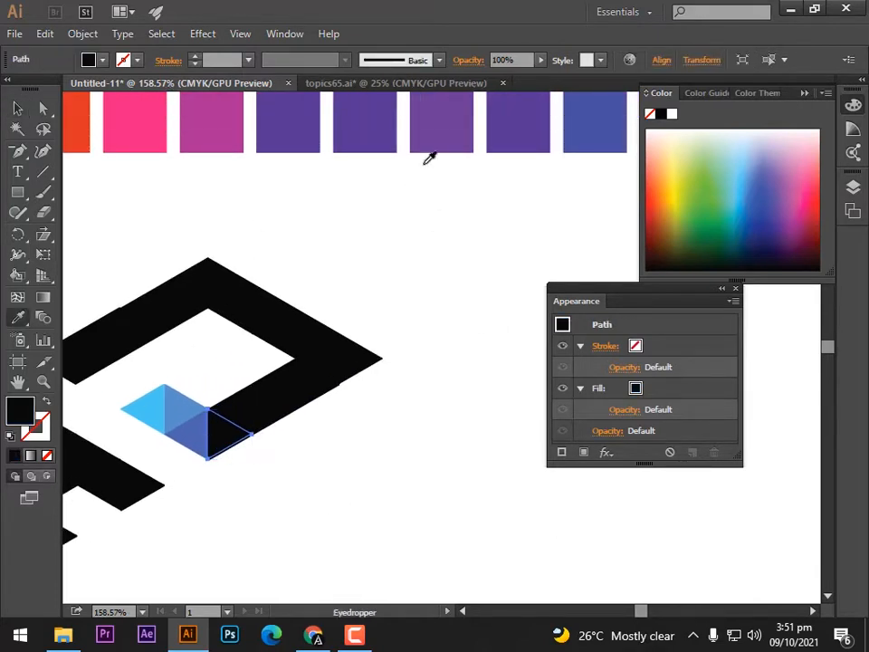
{"action": "left_click", "coordinate": [525, 118]}
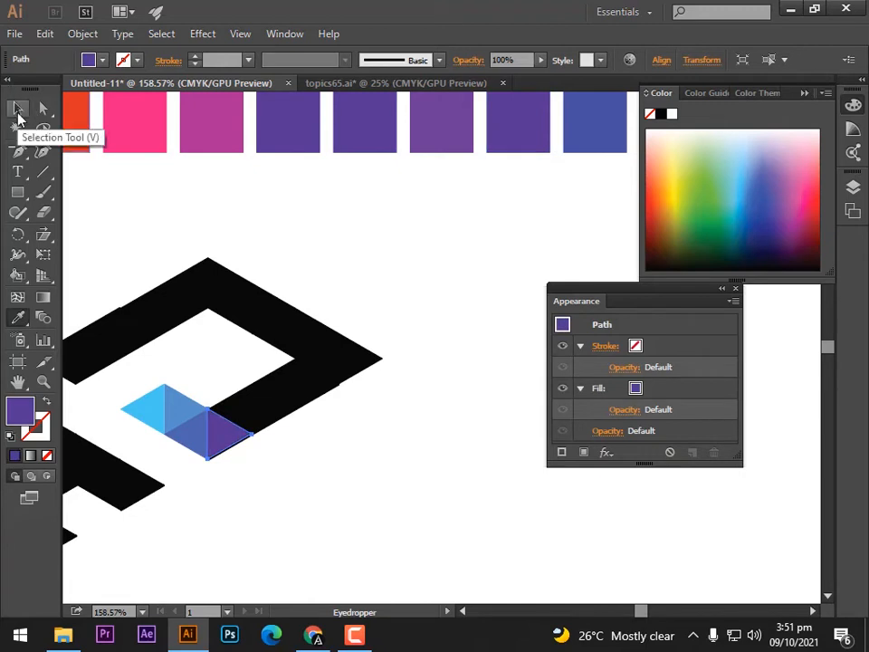
{"action": "left_click", "coordinate": [18, 109]}
Try the purple of the seventh-to-last colour square on the triangle directly above the purple corner triangle.
{"action": "left_click_drag", "start_coordinate": [217, 434], "coordinate": [255, 414]}
{"action": "left_click", "coordinate": [245, 407]}
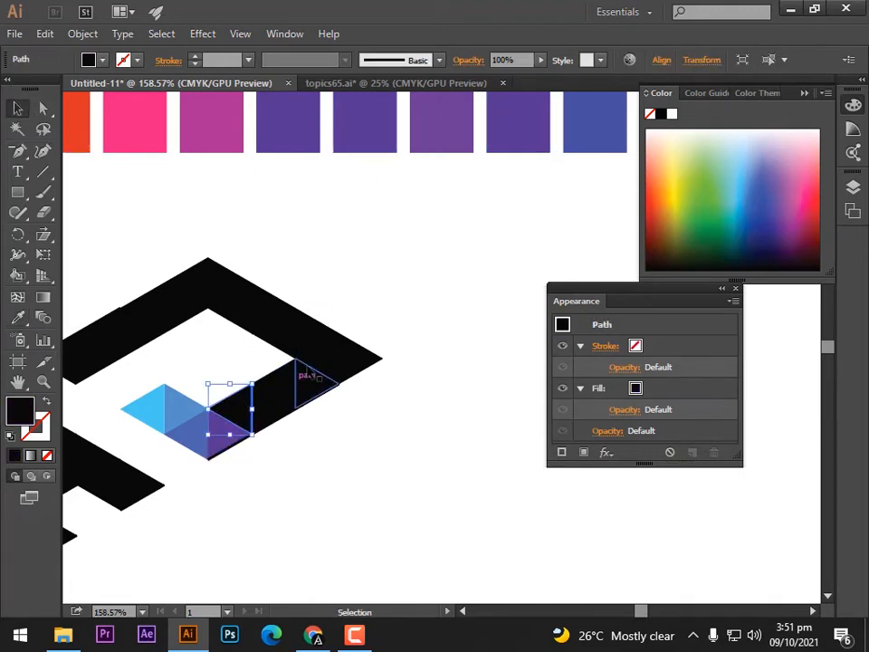
{"action": "key", "text": "i"}
{"action": "left_click", "coordinate": [360, 120]}
{"action": "key", "text": "v"}
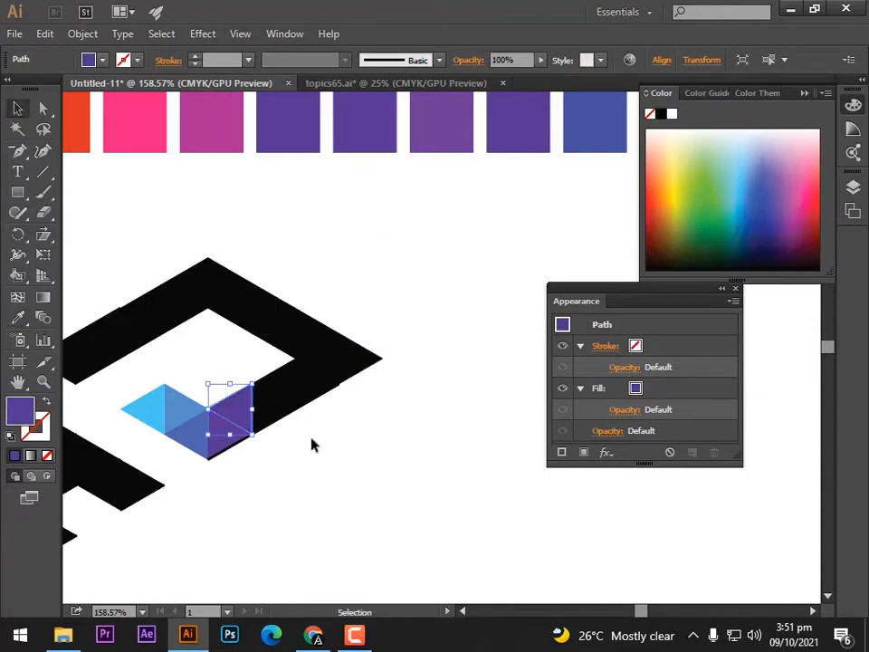
Fill the triangle above the purple corner triangle with the lighter purple of the sixth-to-last colour square.
{"action": "left_click", "coordinate": [267, 418]}
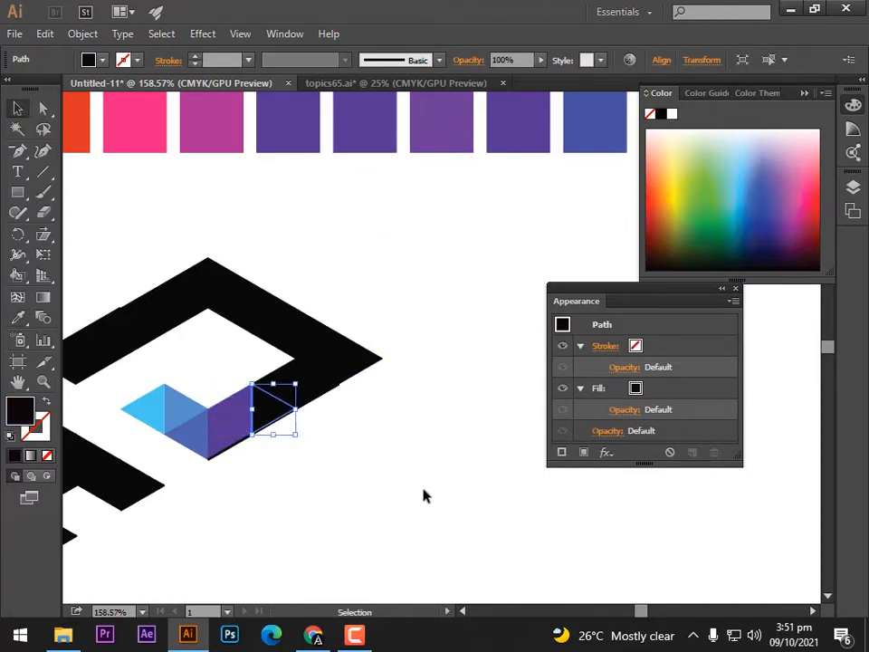
{"action": "left_click", "coordinate": [238, 417]}
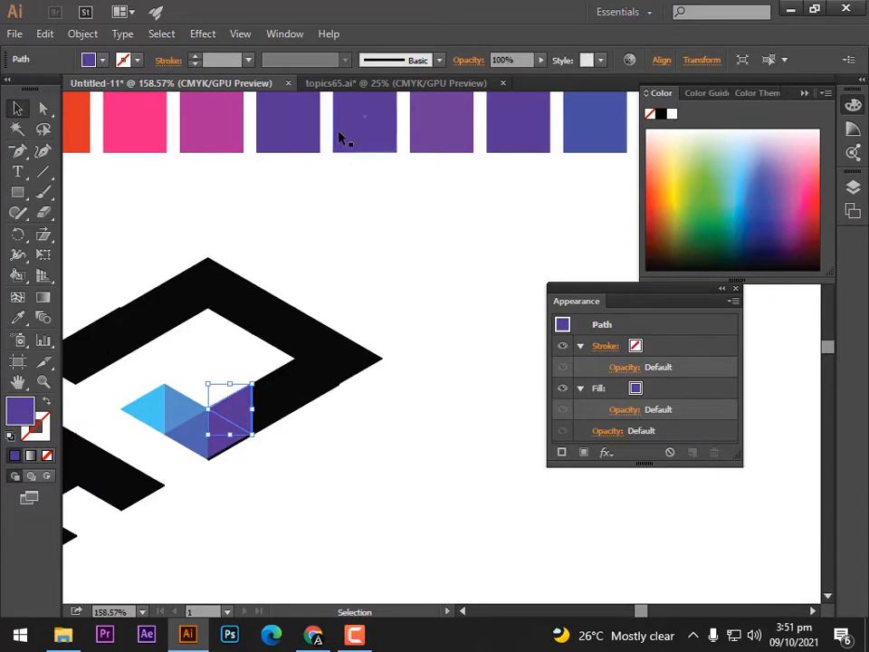
{"action": "key", "text": "i"}
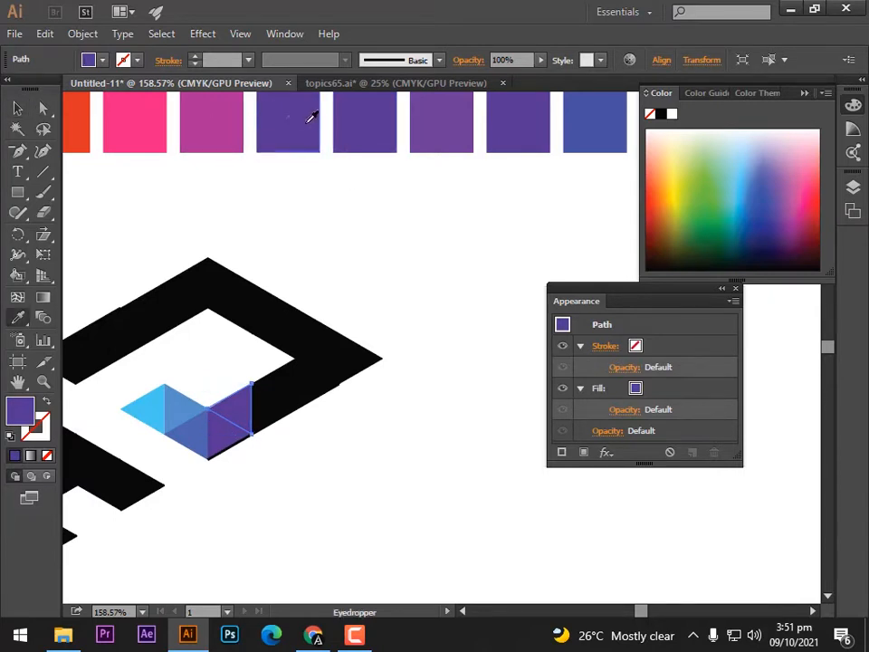
{"action": "left_click", "coordinate": [460, 124]}
{"action": "key", "text": "v"}
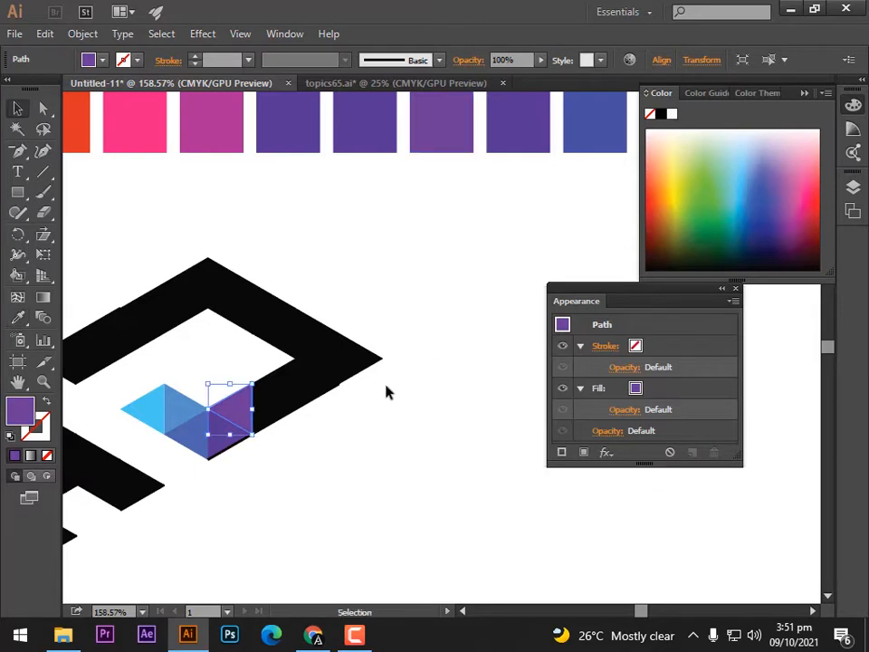
Fill the black triangle adjoining the lighter purple one with the magenta sampled from the square beside the pink one, then deselect it.
{"action": "left_click", "coordinate": [282, 394]}
{"action": "left_click", "coordinate": [280, 434]}
{"action": "left_click", "coordinate": [270, 417]}
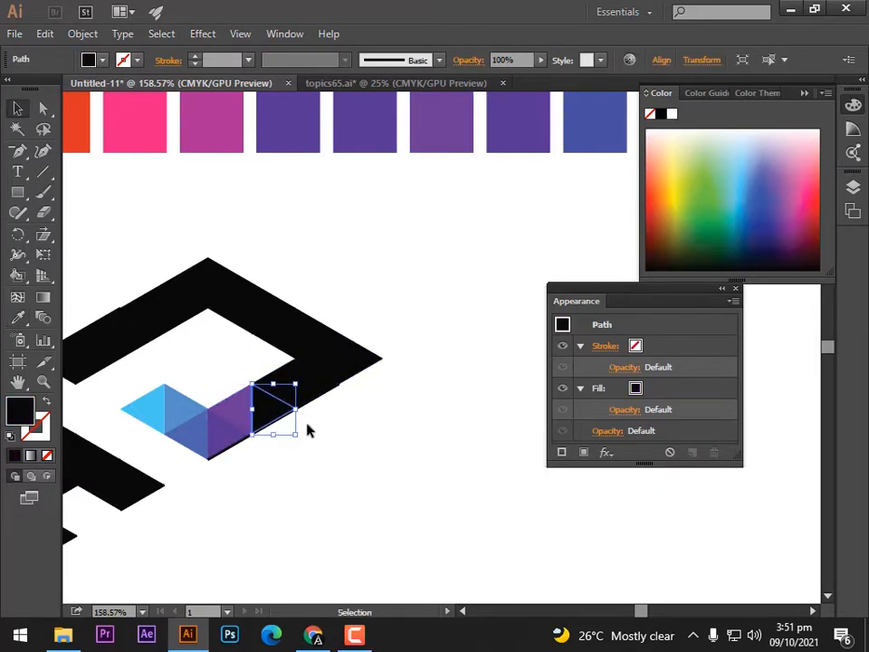
{"action": "key", "text": "i"}
{"action": "left_click", "coordinate": [232, 132]}
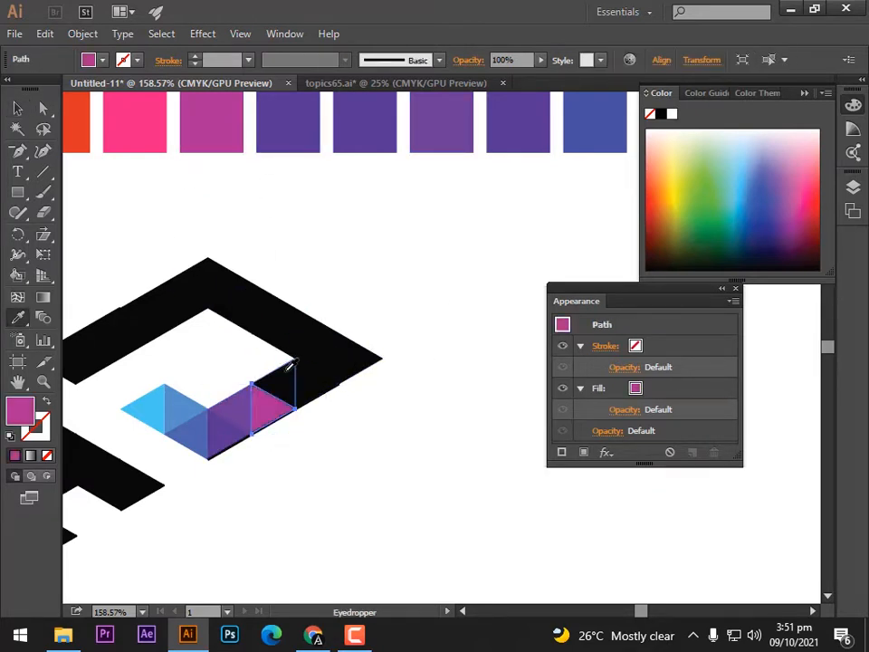
{"action": "key", "text": "v"}
{"action": "left_click", "coordinate": [361, 435]}
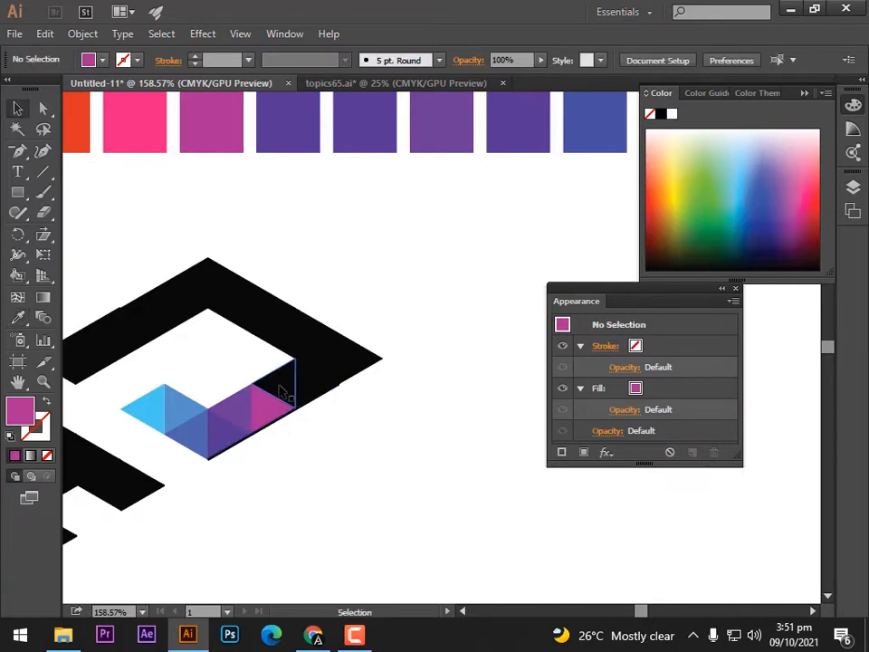
{"action": "key", "text": "ctrl+1"}
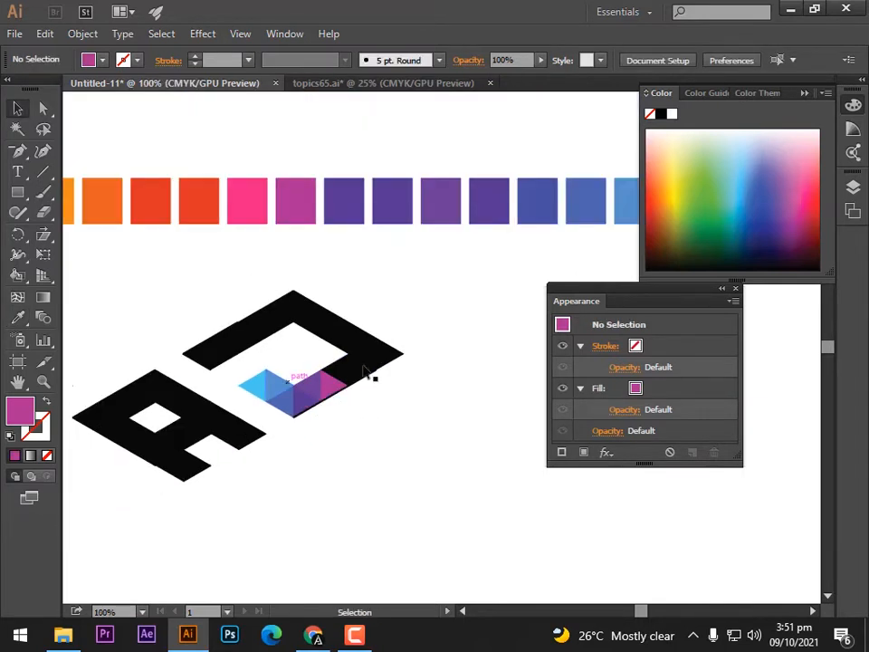
{"action": "left_click_drag", "start_coordinate": [458, 291], "coordinate": [443, 295]}
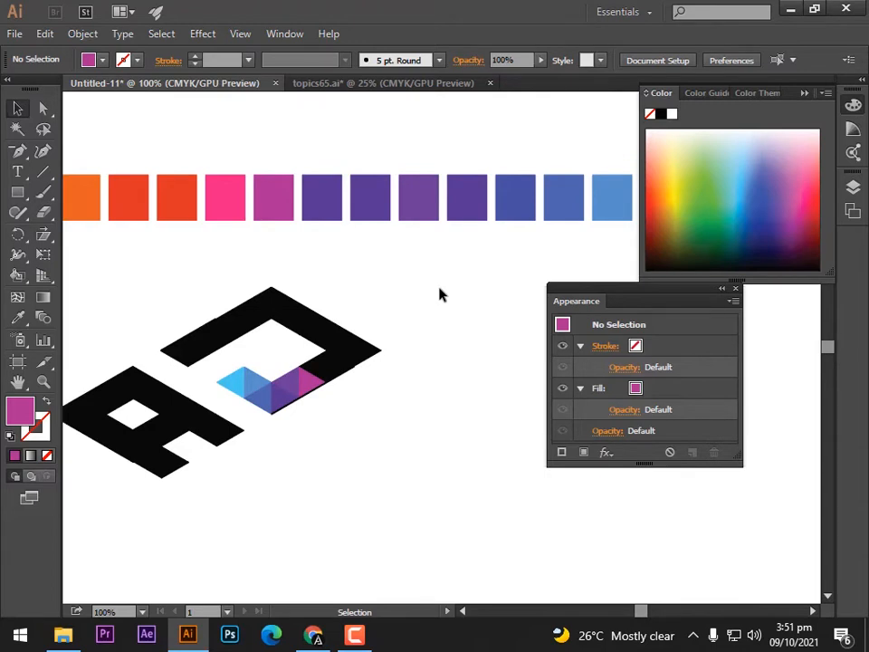
{"action": "key", "text": "i"}
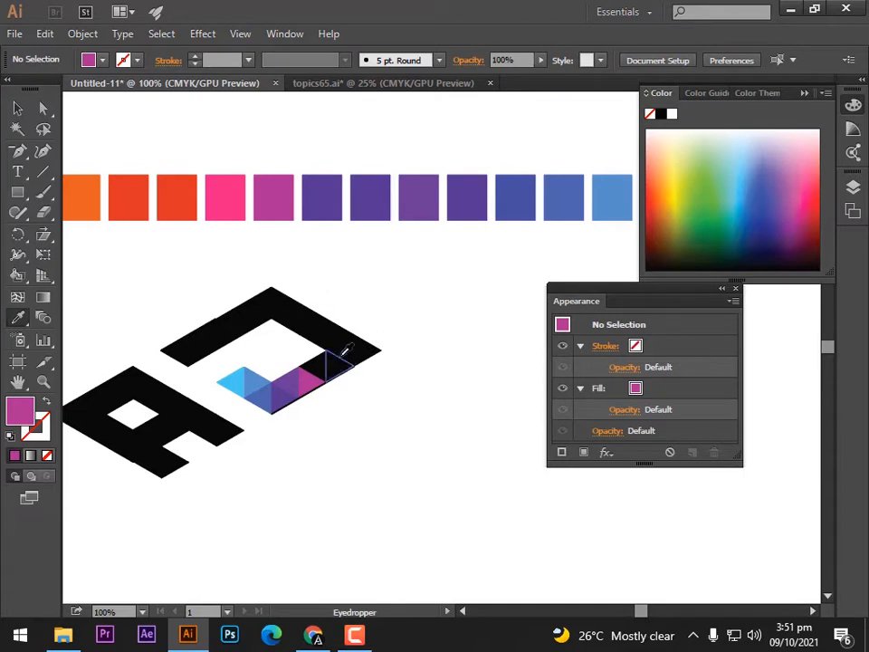
{"action": "left_click_drag", "start_coordinate": [363, 298], "coordinate": [390, 304]}
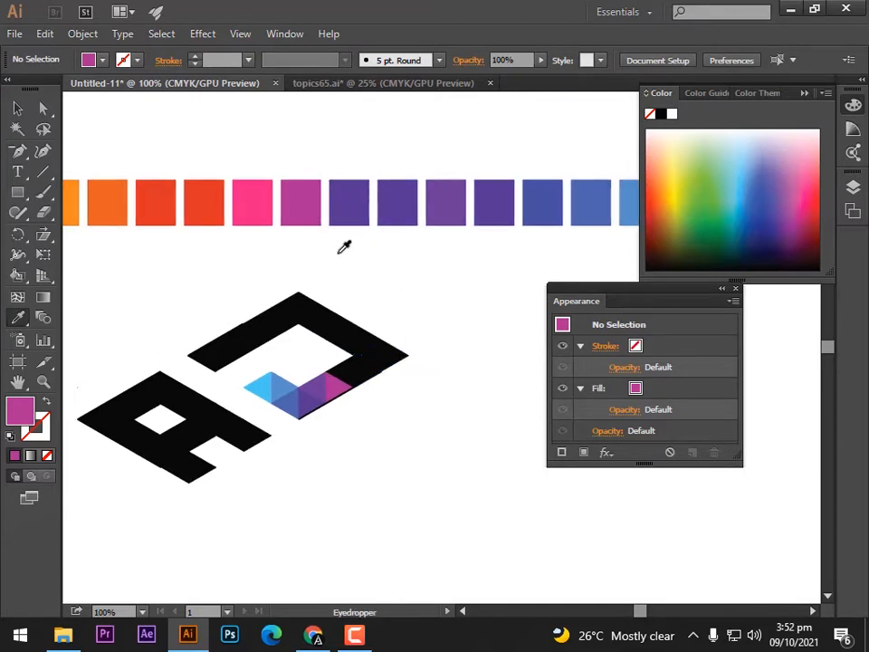
{"action": "key", "text": "v"}
{"action": "left_click", "coordinate": [258, 195]}
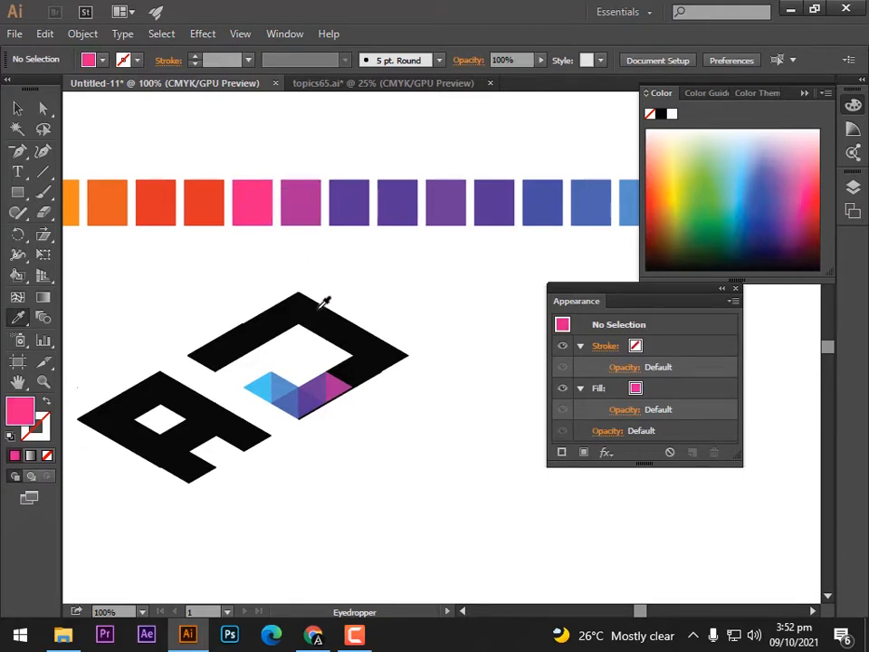
{"action": "key", "text": "v"}
{"action": "left_click", "coordinate": [358, 371]}
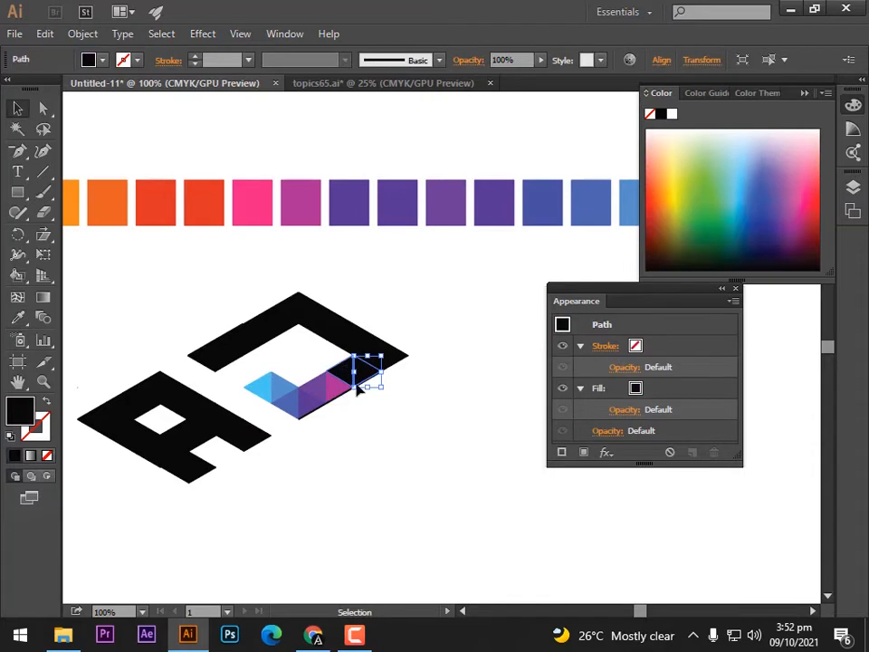
{"action": "left_click", "coordinate": [359, 396]}
Fill the black triangle directly above the magenta one with the pink sampled from the colour row, then deselect it.
{"action": "left_click", "coordinate": [337, 375]}
{"action": "key", "text": "ctrl+="}
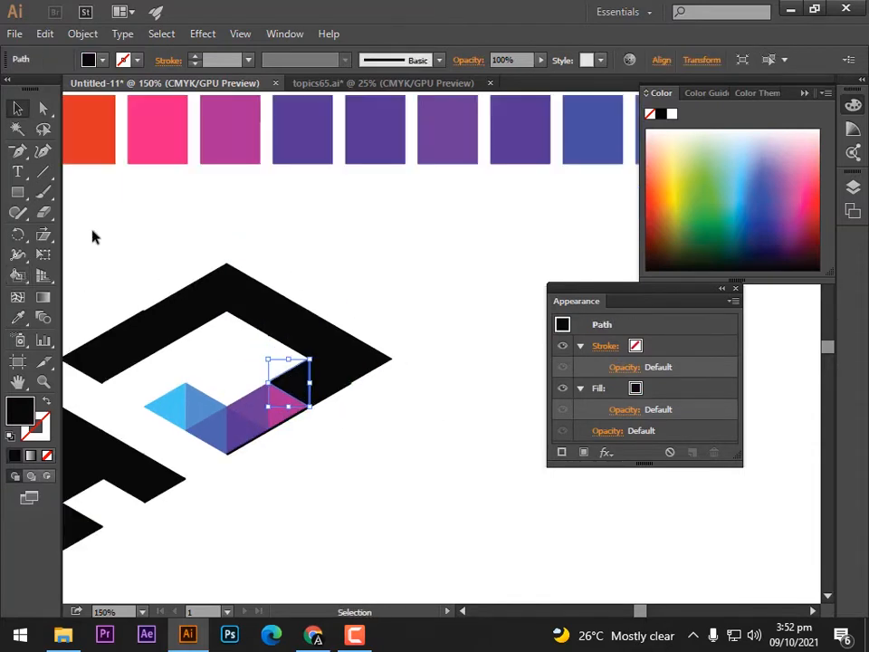
{"action": "left_click_drag", "start_coordinate": [167, 228], "coordinate": [226, 239]}
{"action": "key", "text": "i"}
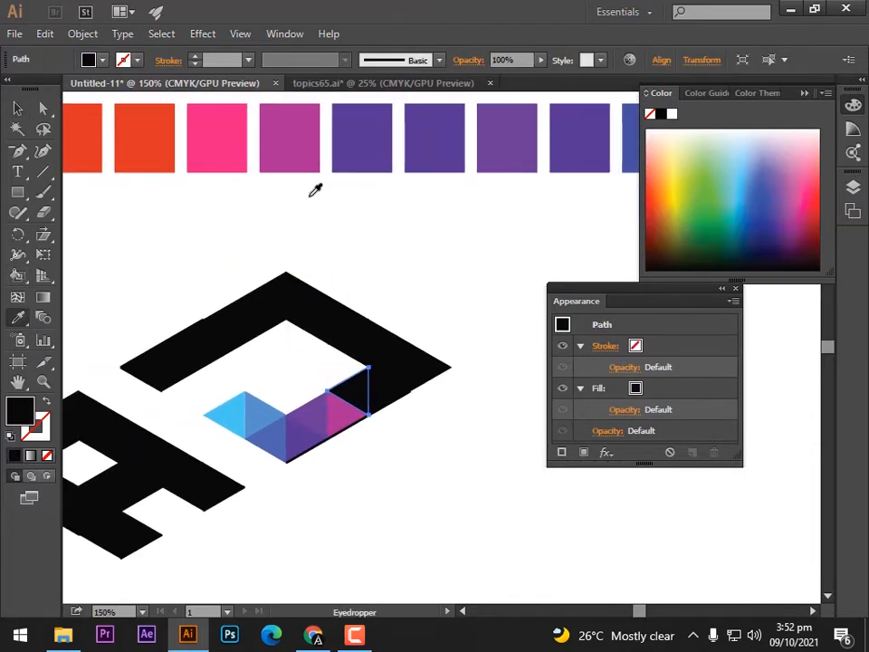
{"action": "left_click", "coordinate": [234, 138]}
{"action": "left_click", "coordinate": [17, 108]}
{"action": "left_click", "coordinate": [504, 375]}
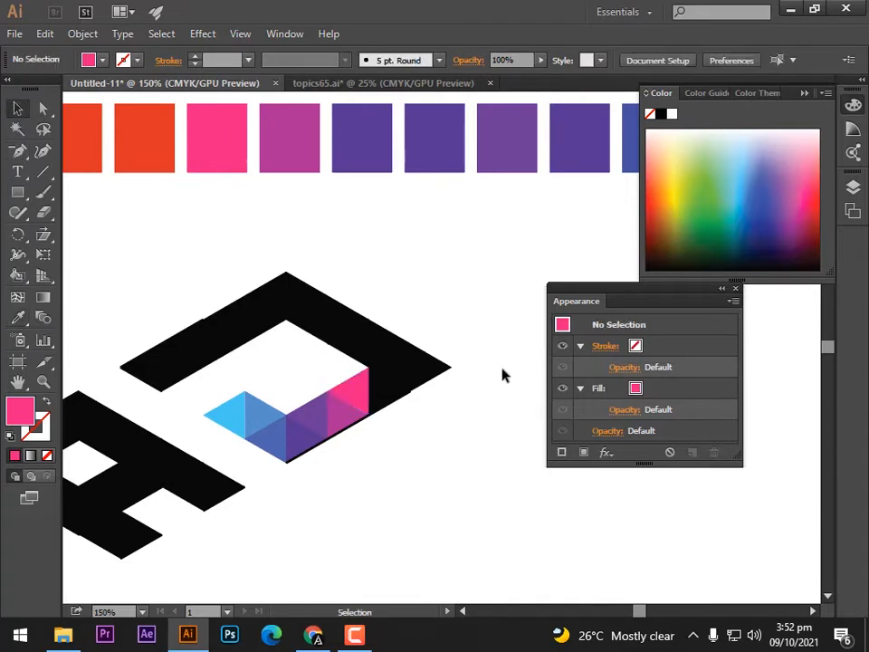
Fill the black triangle adjoining the pink one with the red of the colour square beside the pink square.
{"action": "left_click", "coordinate": [391, 394]}
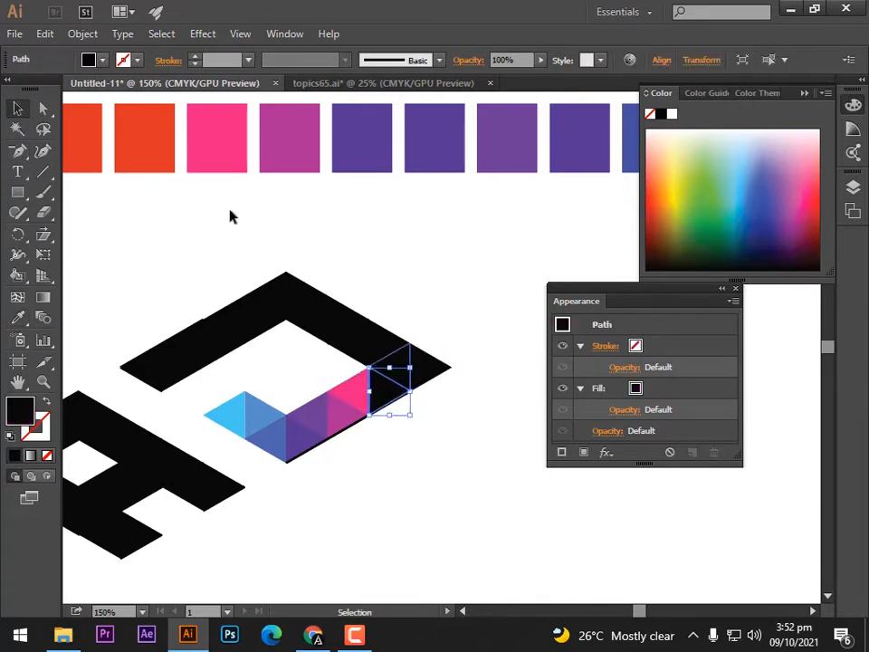
{"action": "key", "text": "i"}
{"action": "left_click", "coordinate": [164, 137]}
{"action": "key", "text": "v"}
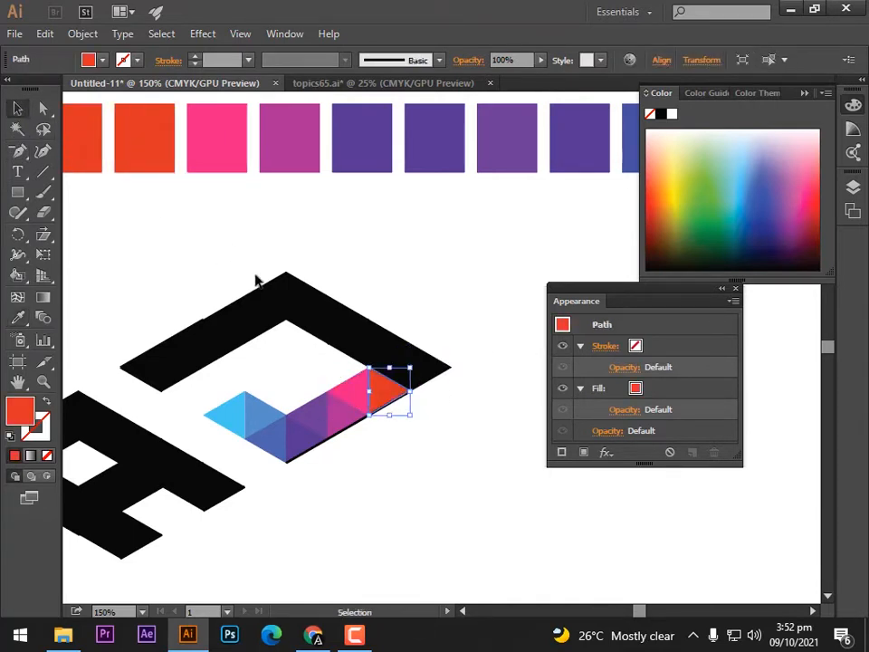
Try the red of the second square before pink on the black triangle directly above the red one.
{"action": "left_click", "coordinate": [432, 371]}
{"action": "left_click", "coordinate": [397, 361]}
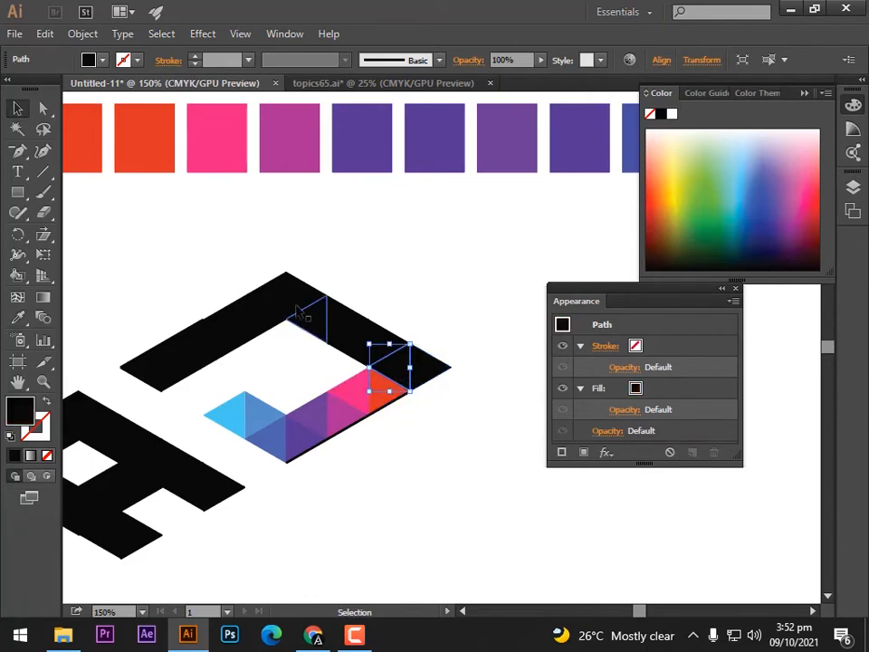
{"action": "key", "text": "i"}
{"action": "left_click", "coordinate": [100, 134]}
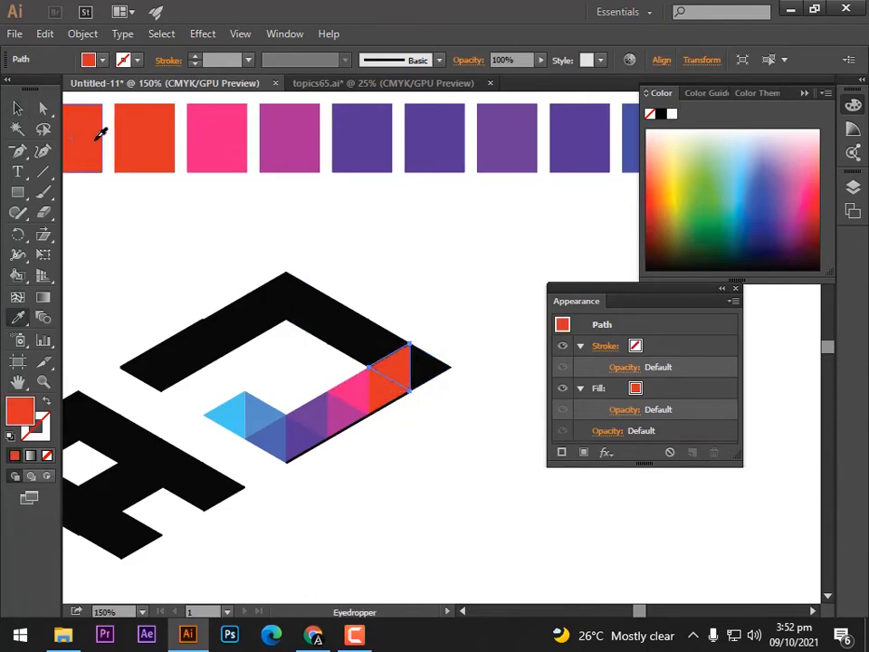
{"action": "key", "text": "v"}
Fill the black triangle at the D shape's outer side corner with the orange of the fifth colour square.
{"action": "left_click", "coordinate": [436, 379]}
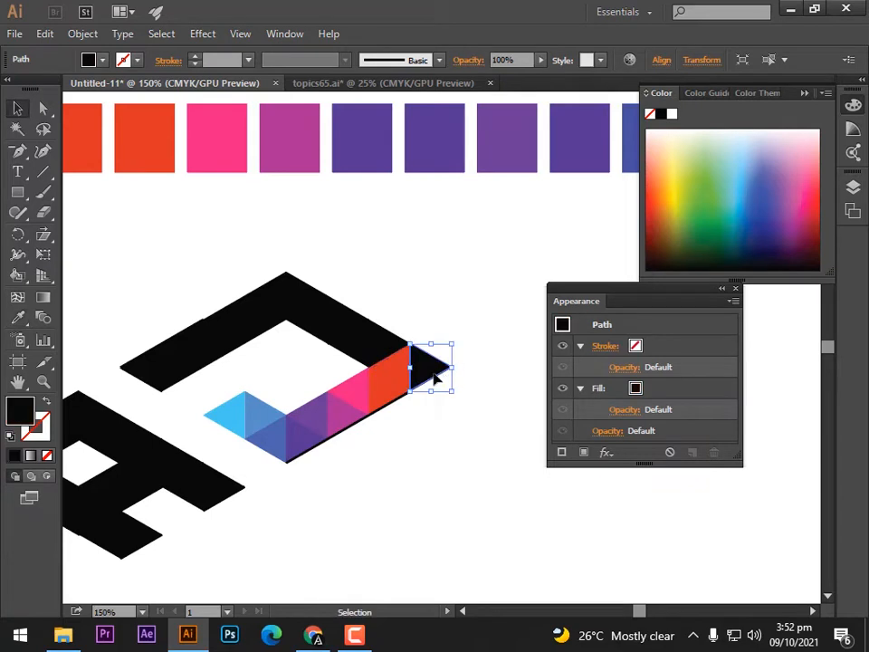
{"action": "key", "text": "i"}
{"action": "key", "text": "ctrl+minus"}
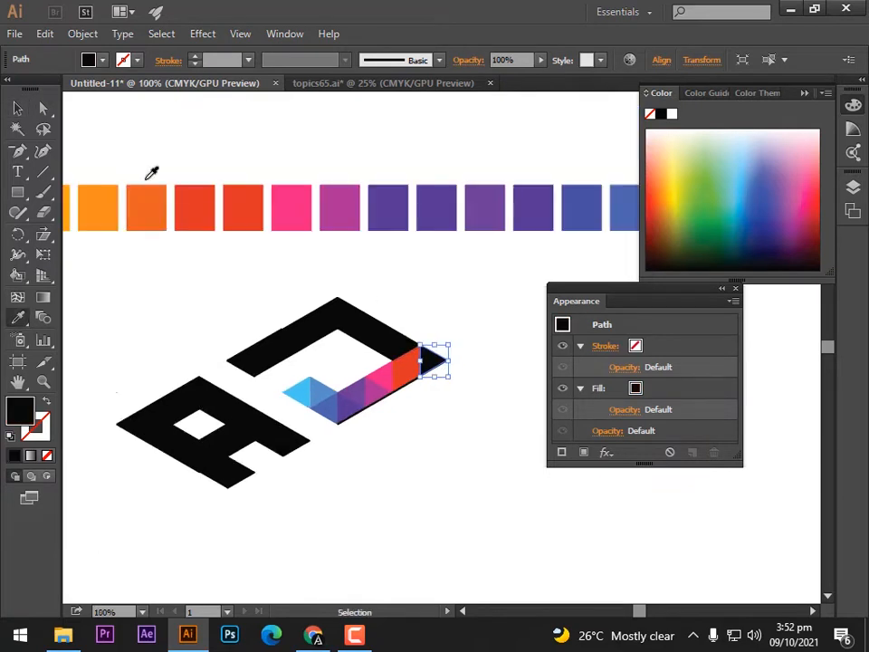
{"action": "left_click", "coordinate": [115, 212]}
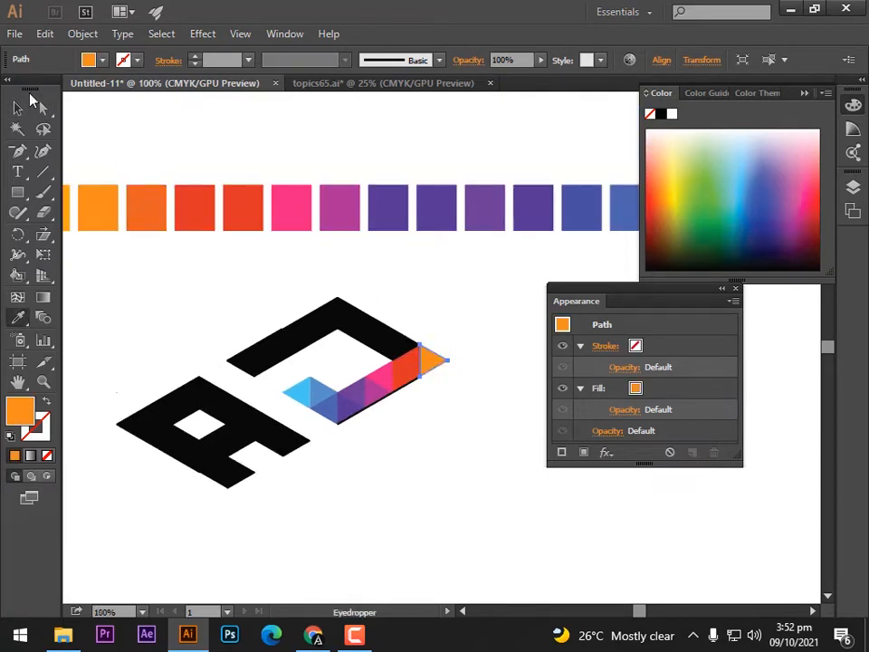
{"action": "left_click", "coordinate": [18, 107]}
Fill the black triangle directly above the upper red one with the orange of the fifth colour square, then deselect it.
{"action": "left_click", "coordinate": [404, 343]}
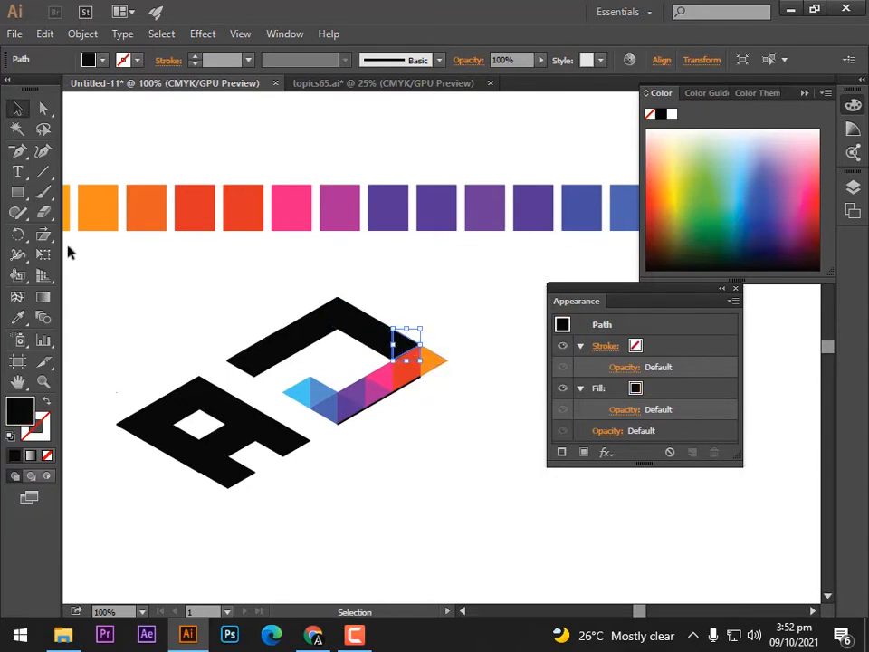
{"action": "left_click_drag", "start_coordinate": [153, 297], "coordinate": [225, 293]}
{"action": "key", "text": "ctrl+minus"}
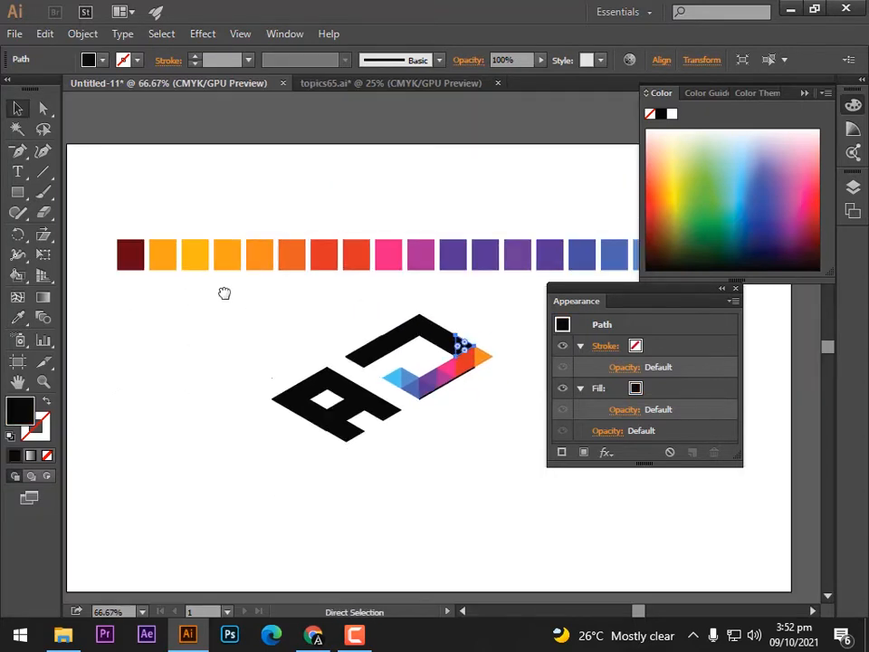
{"action": "left_click", "coordinate": [18, 317]}
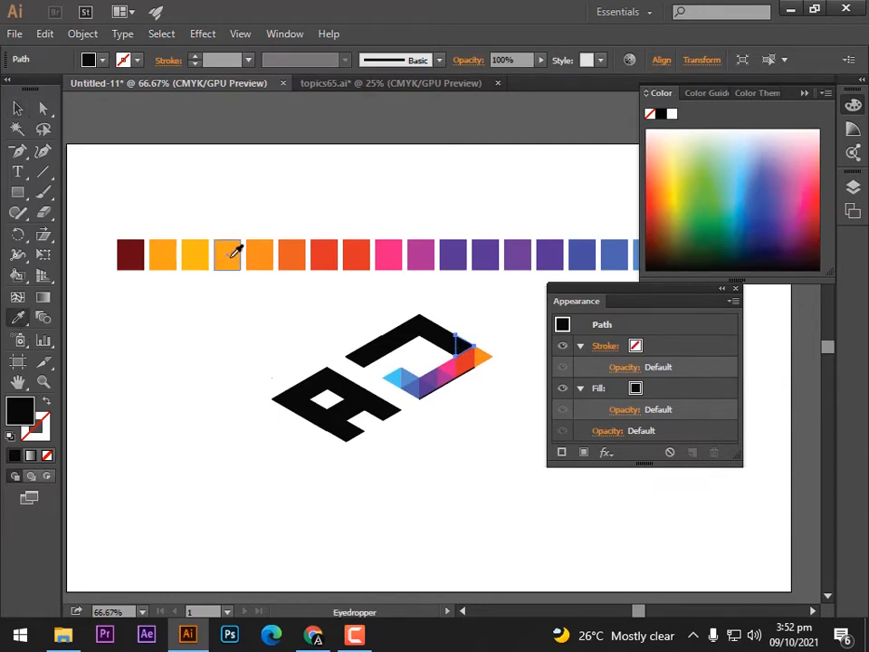
{"action": "left_click", "coordinate": [268, 254]}
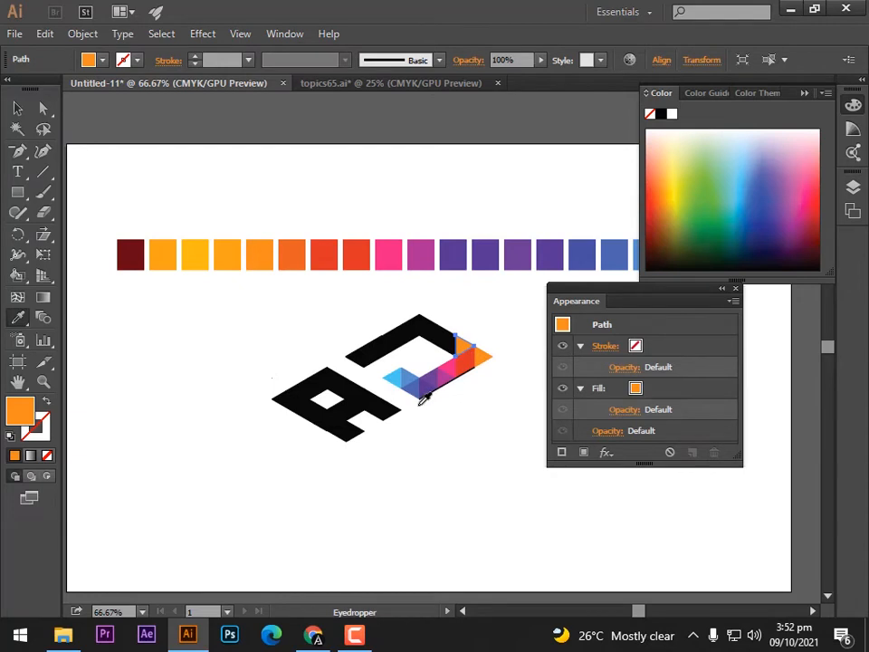
{"action": "key", "text": "ctrl+plus"}
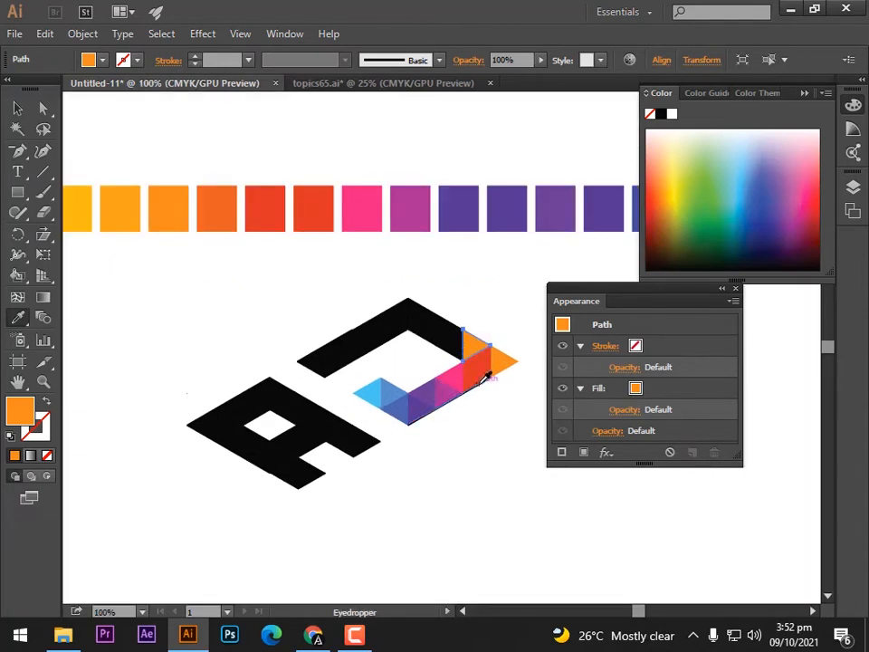
{"action": "left_click", "coordinate": [22, 113]}
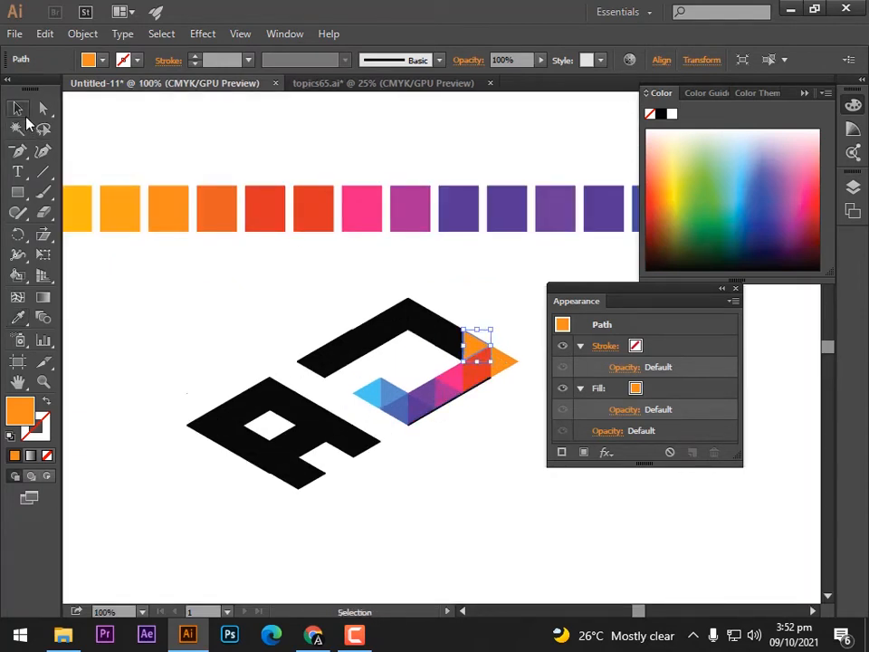
{"action": "left_click", "coordinate": [513, 443]}
Recolour the upper red triangle between the two orange ones with the deep orange of the sixth colour square and deselect it.
{"action": "left_click", "coordinate": [483, 367]}
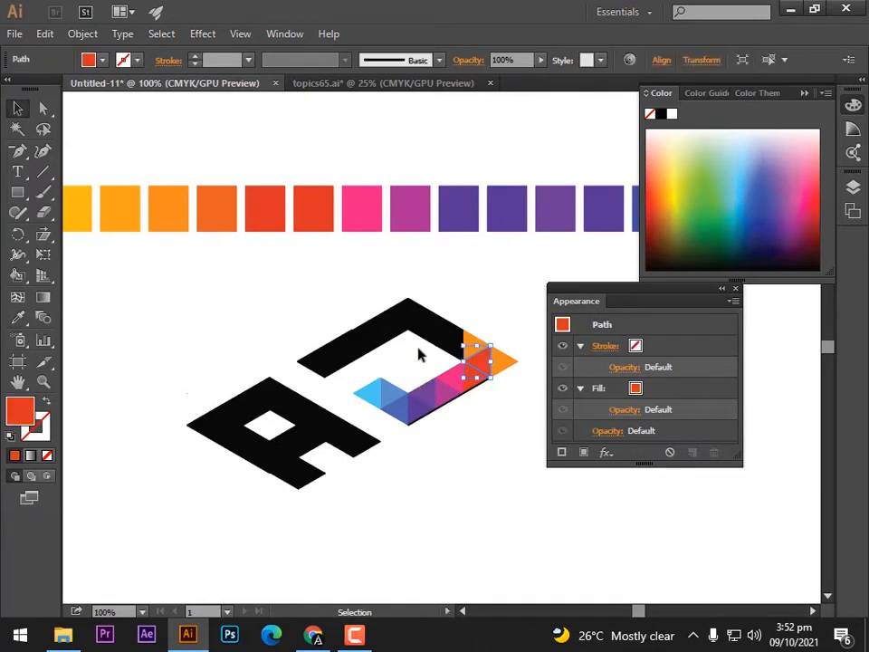
{"action": "key", "text": "i"}
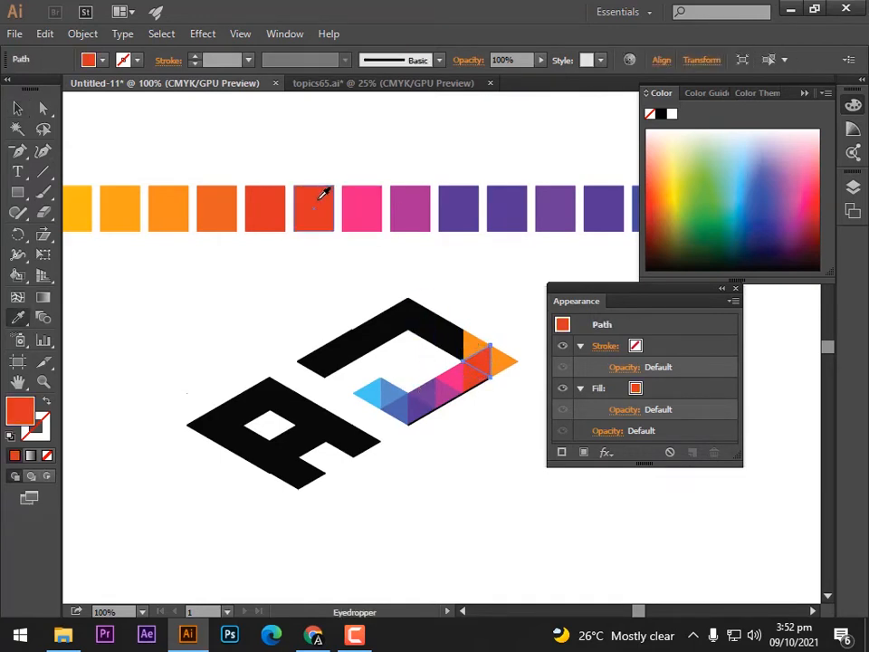
{"action": "left_click", "coordinate": [229, 200]}
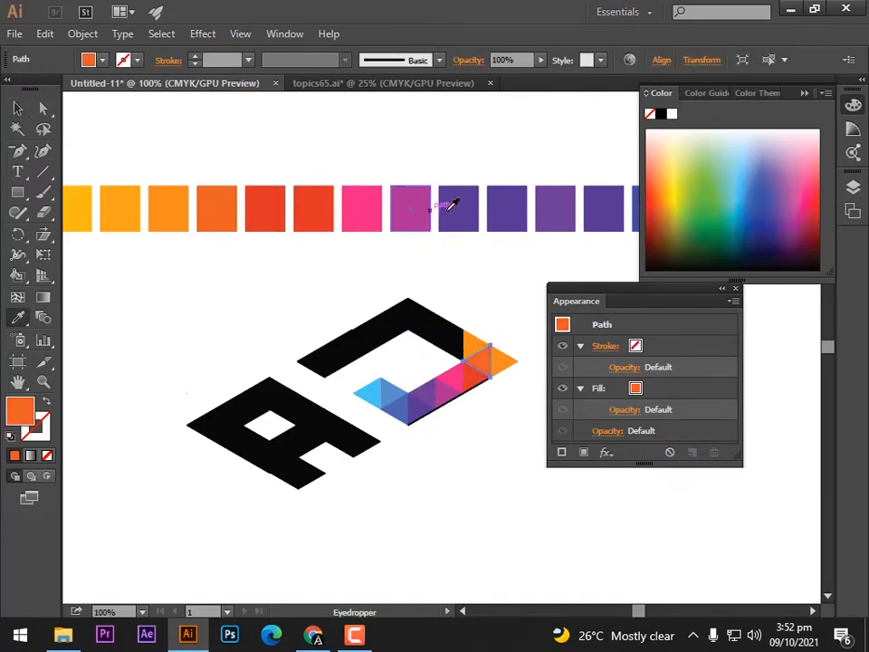
{"action": "left_click", "coordinate": [20, 107]}
{"action": "left_click", "coordinate": [277, 500]}
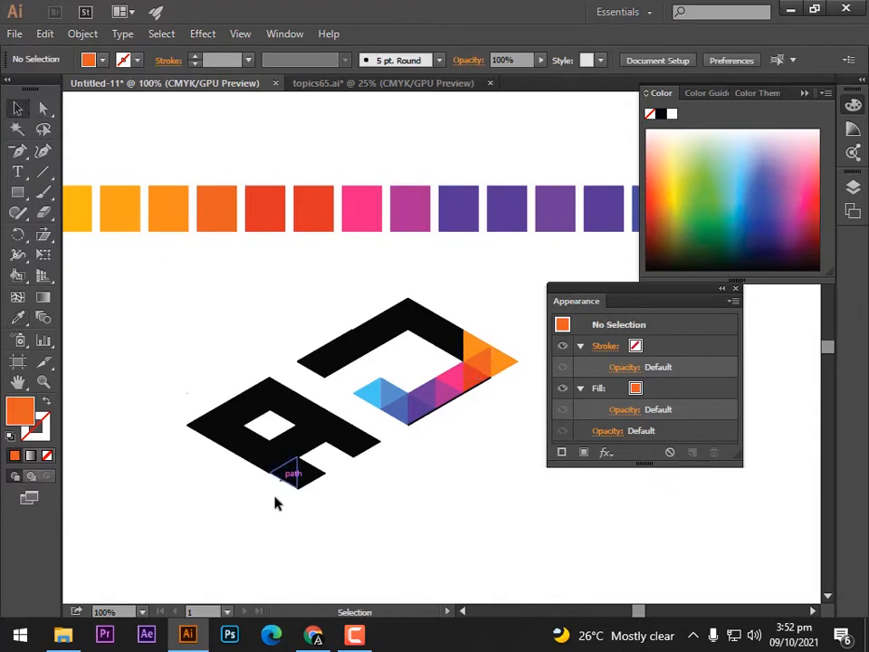
Delete the leftover black line along the lower outer edge of the coloured triangles.
{"action": "key", "text": "ctrl+plus"}
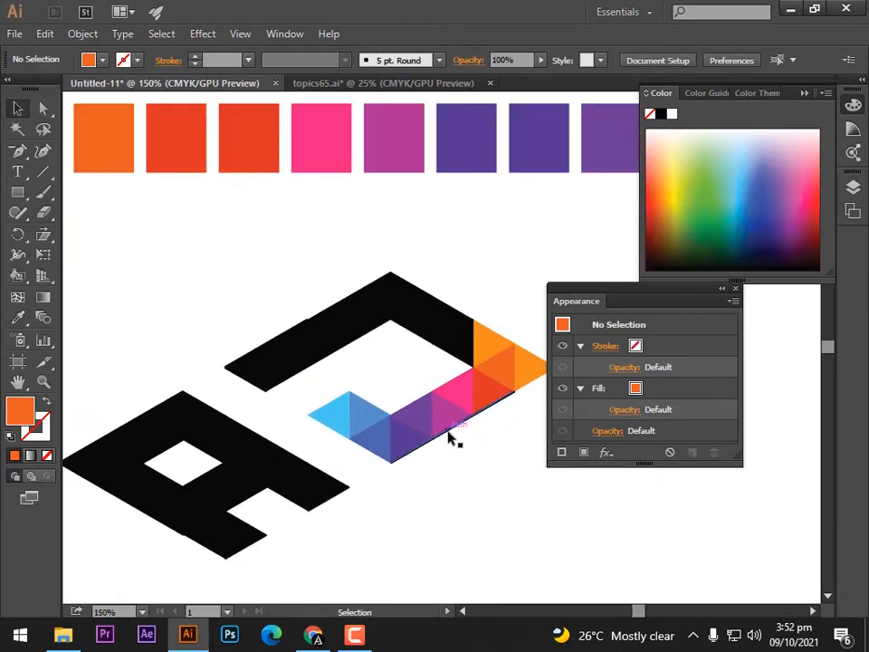
{"action": "left_click", "coordinate": [450, 439]}
{"action": "left_click", "coordinate": [506, 514]}
{"action": "left_click_drag", "start_coordinate": [560, 508], "coordinate": [473, 487]}
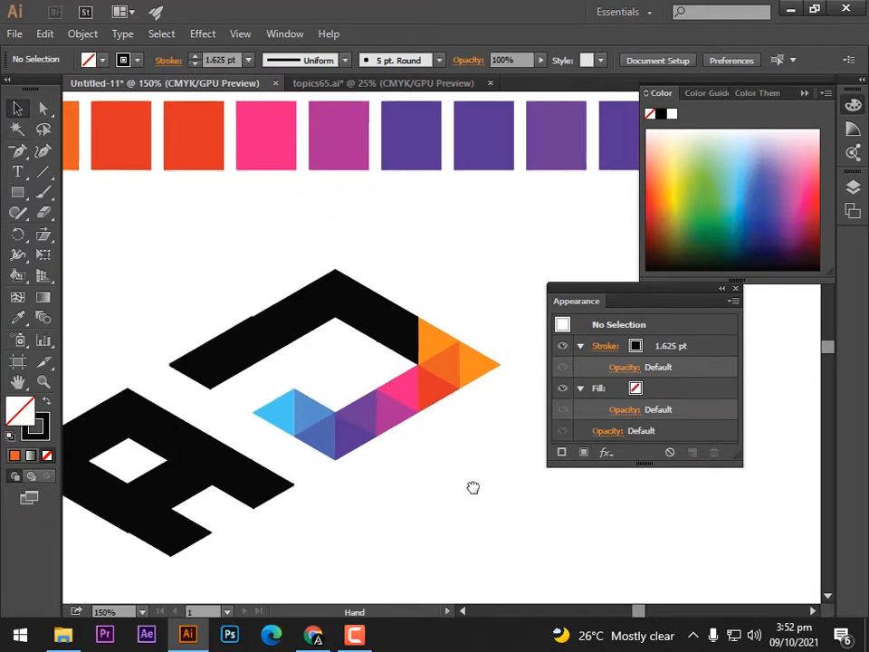
Fill the inner black triangle beside the orange ones with the lighter orange of the fourth colour square, then deselect it.
{"action": "key", "text": "ctrl+minus"}
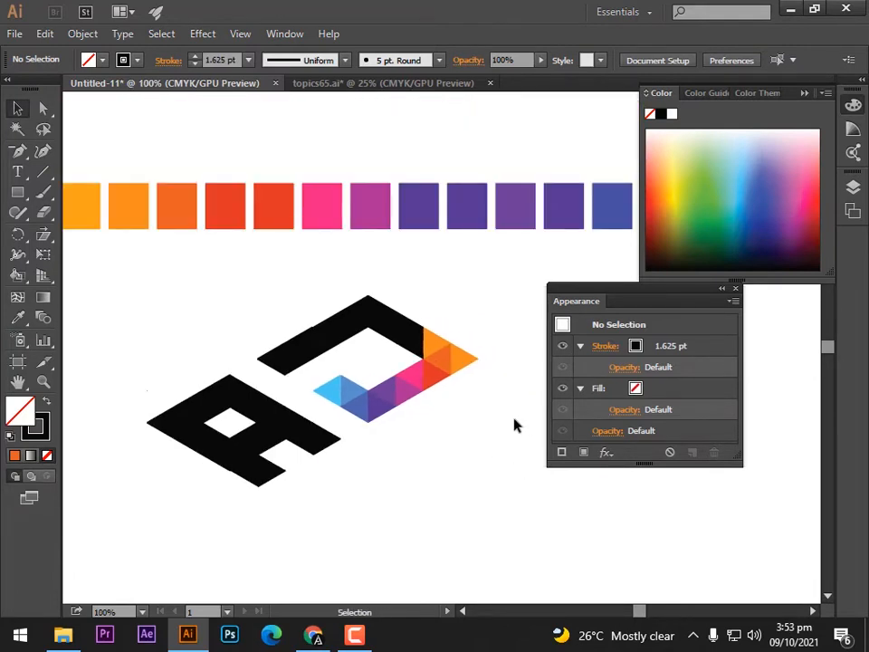
{"action": "left_click", "coordinate": [411, 342]}
{"action": "key", "text": "i"}
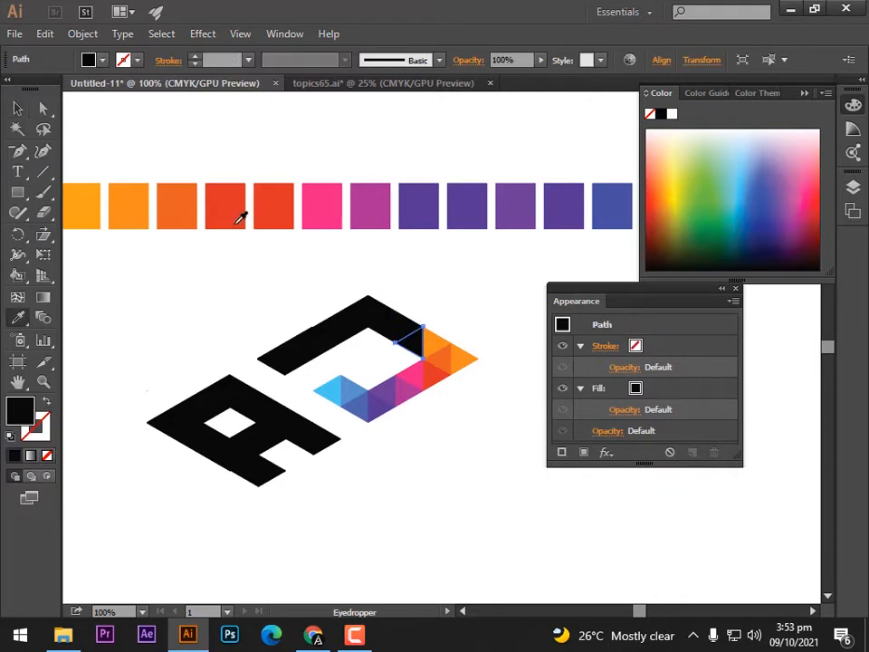
{"action": "left_click", "coordinate": [145, 210]}
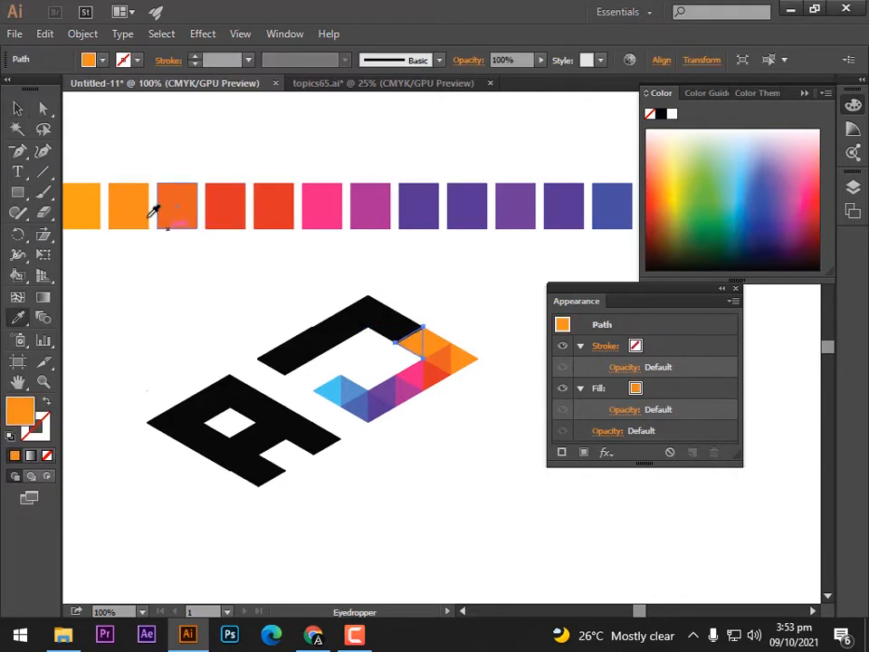
{"action": "left_click", "coordinate": [88, 202]}
{"action": "left_click", "coordinate": [15, 111]}
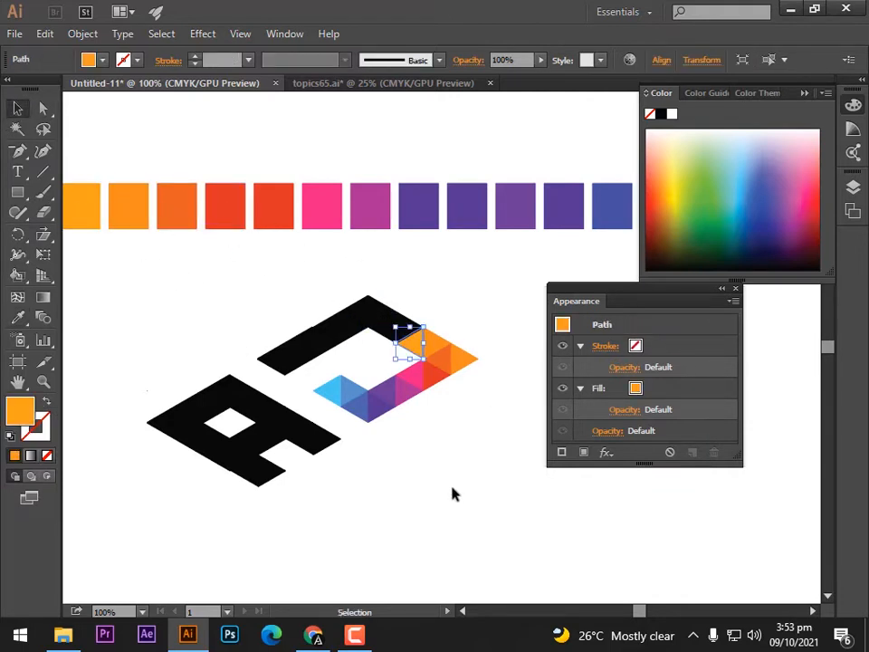
{"action": "left_click", "coordinate": [452, 492]}
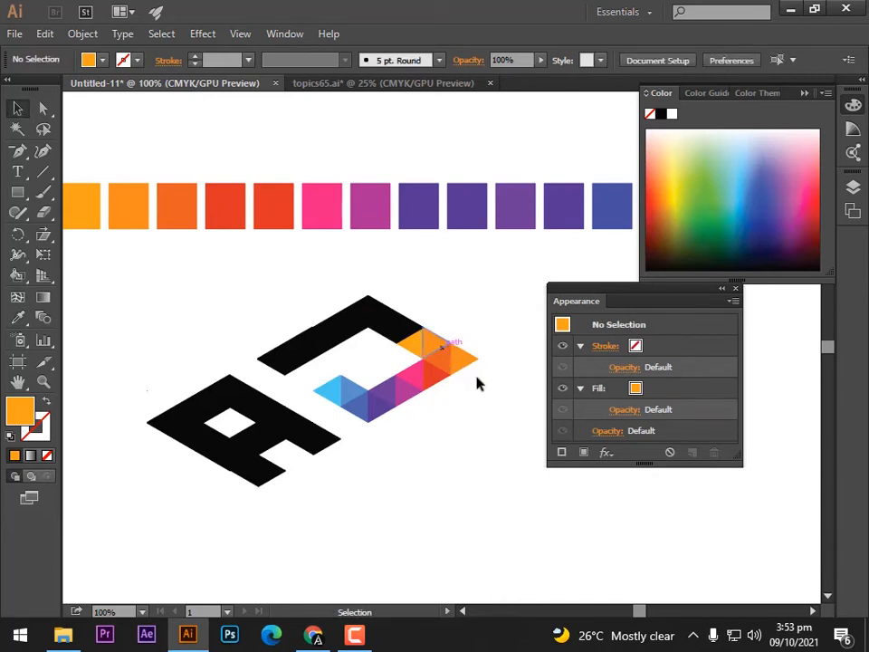
Fill the outer black triangle adjoining the lighter orange one with the blue of the square beside the last purple square.
{"action": "key", "text": "i"}
{"action": "key", "text": "v"}
{"action": "left_click", "coordinate": [408, 329]}
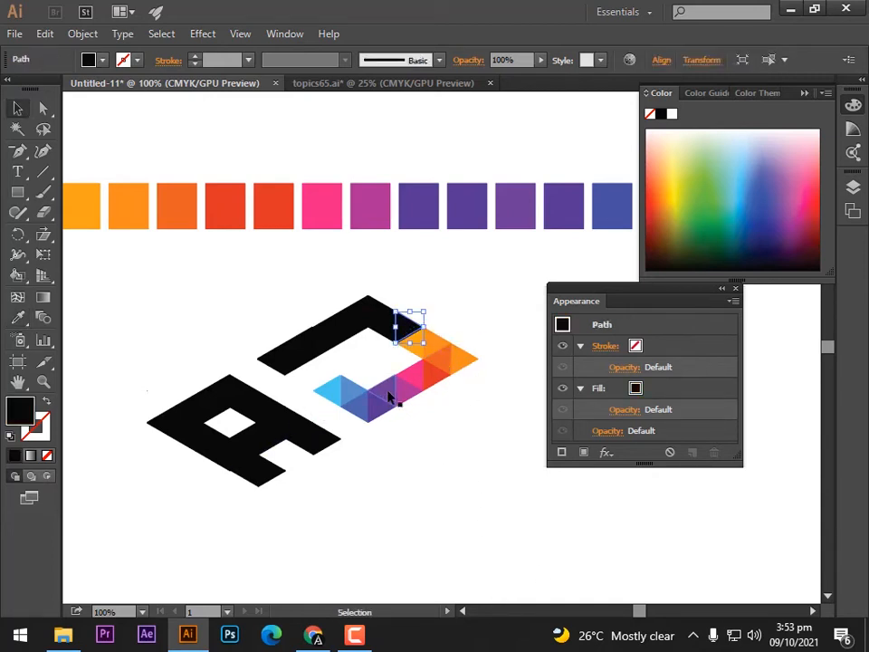
{"action": "key", "text": "ctrl+minus"}
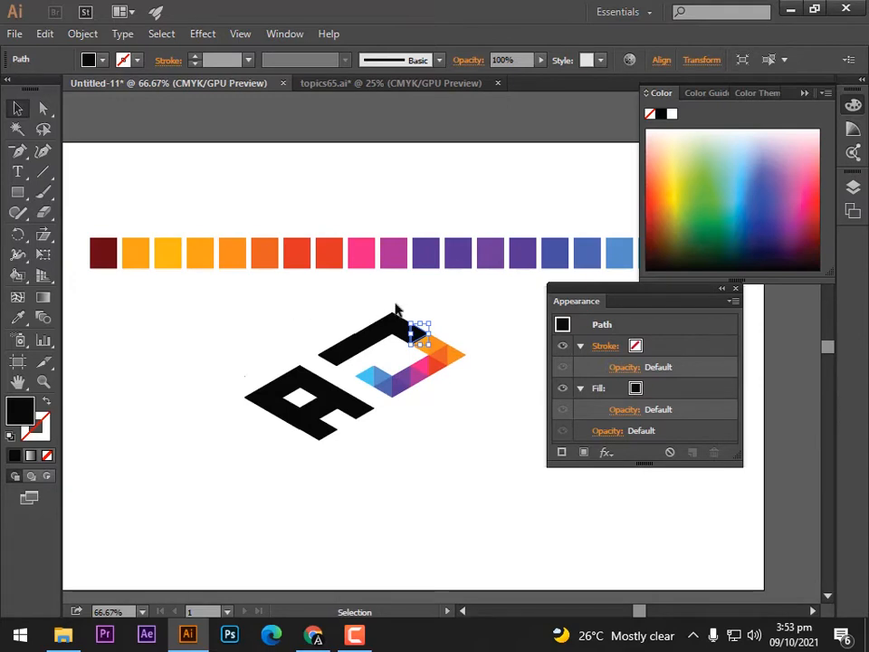
{"action": "key", "text": "i"}
{"action": "left_click", "coordinate": [565, 257]}
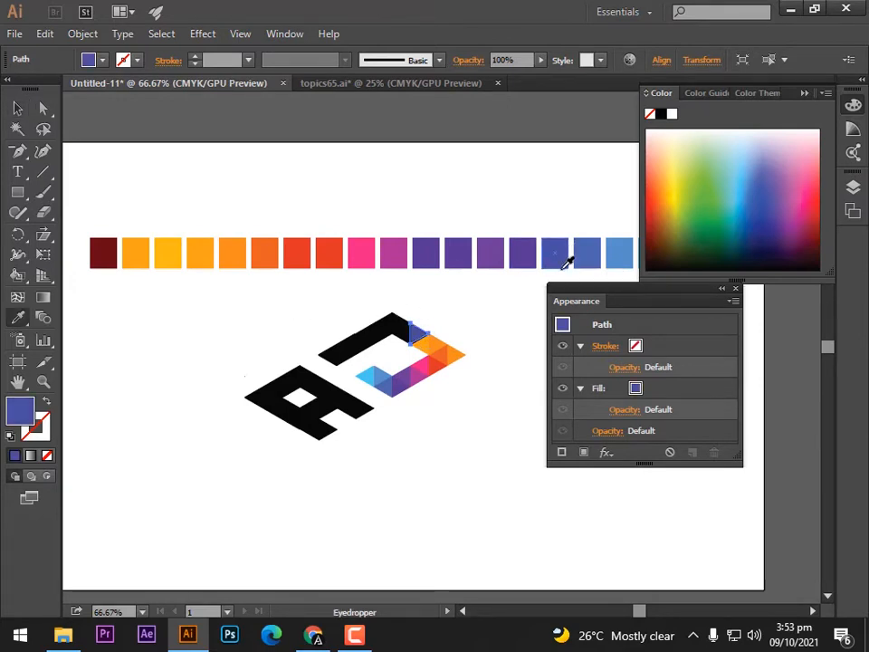
{"action": "key", "text": "v"}
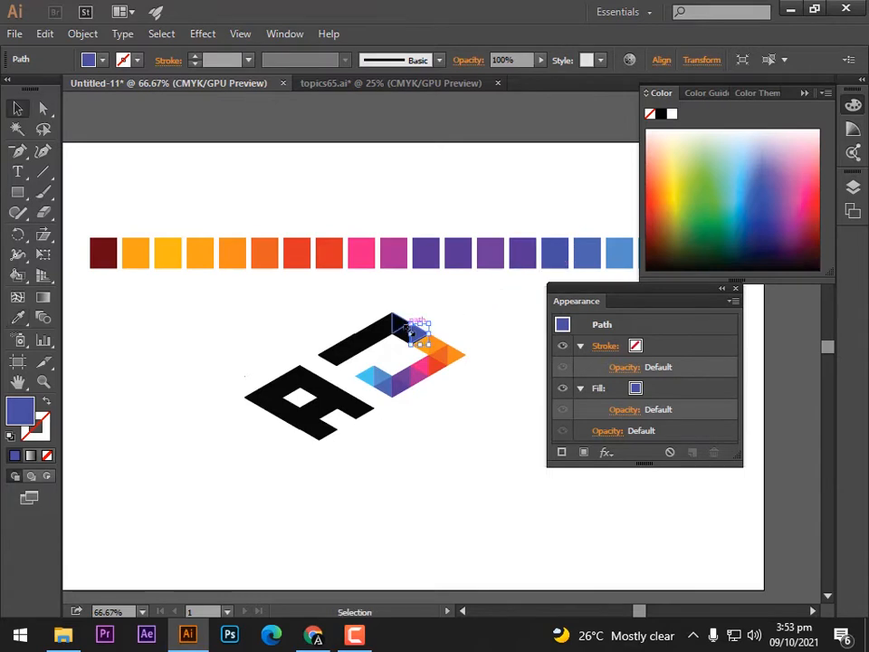
Fill the inner black triangle beside the outer blue one with the red of the seventh colour square, then deselect it.
{"action": "left_click", "coordinate": [495, 304]}
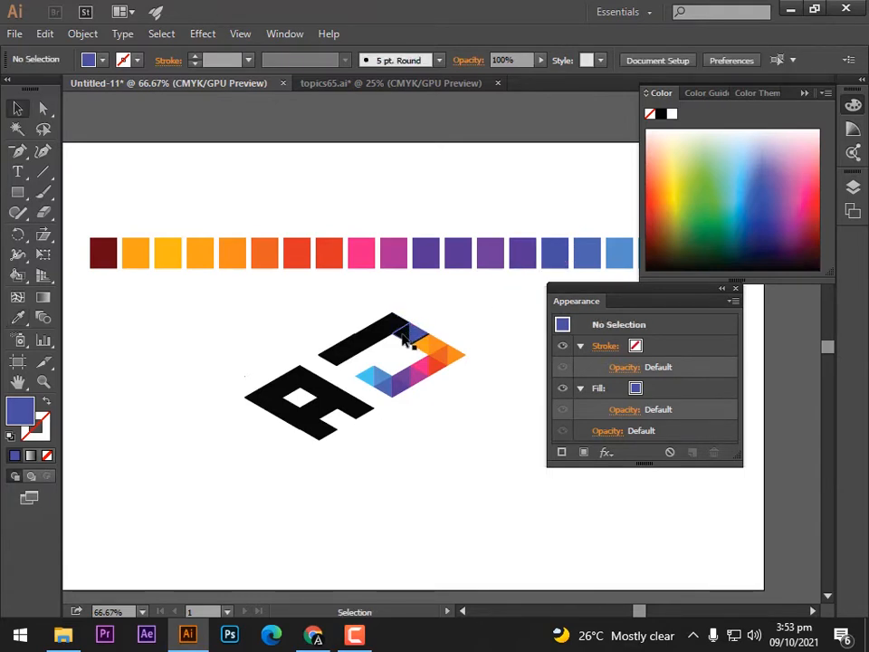
{"action": "left_click", "coordinate": [403, 334]}
{"action": "key", "text": "i"}
{"action": "left_click", "coordinate": [309, 255]}
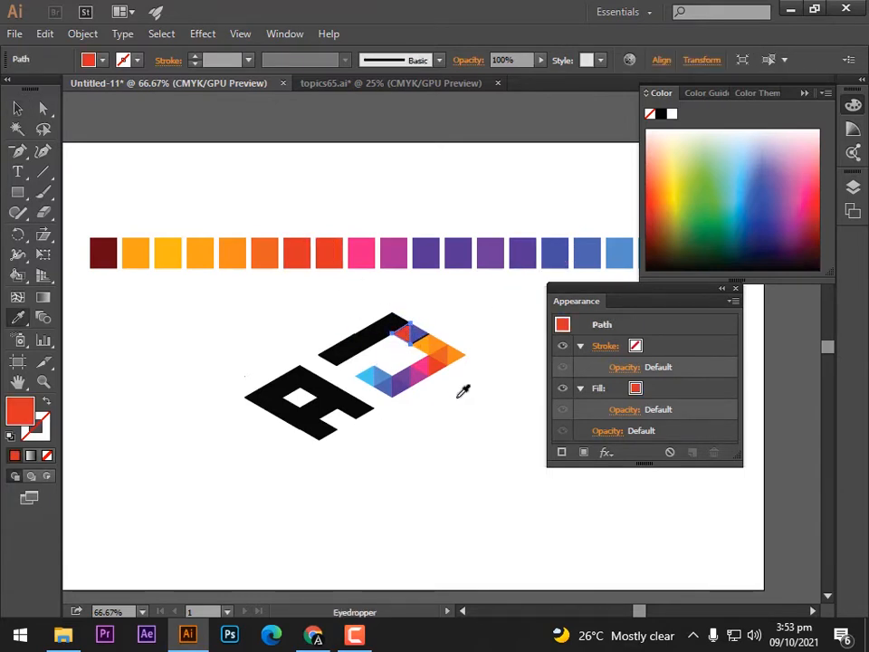
{"action": "key", "text": "v"}
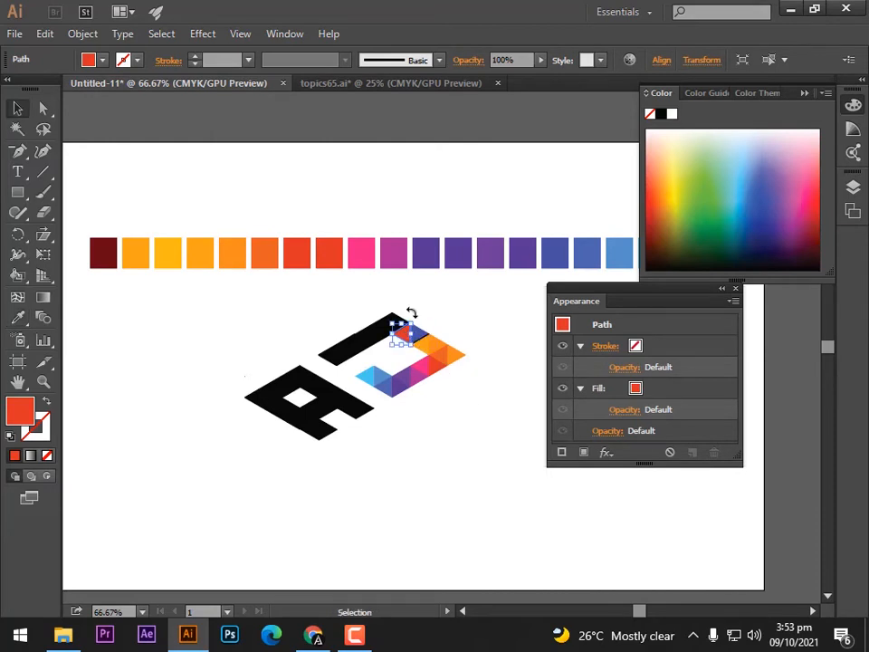
{"action": "left_click", "coordinate": [422, 316]}
Fill the black triangle at the top corner, beside the new red one, with the pink of the ninth colour square and deselect it.
{"action": "left_click", "coordinate": [397, 314]}
{"action": "key", "text": "i"}
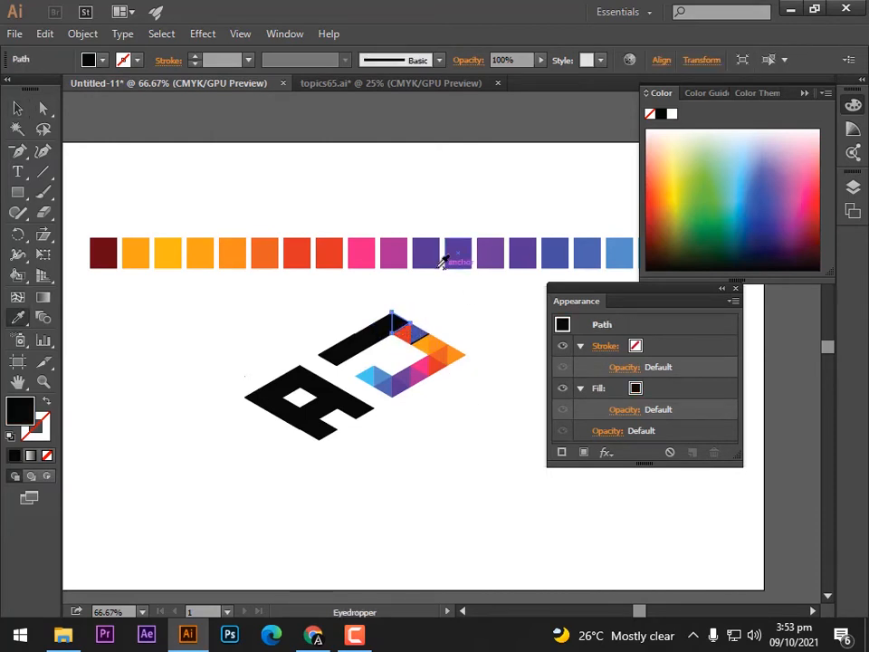
{"action": "left_click", "coordinate": [364, 253]}
{"action": "key", "text": "v"}
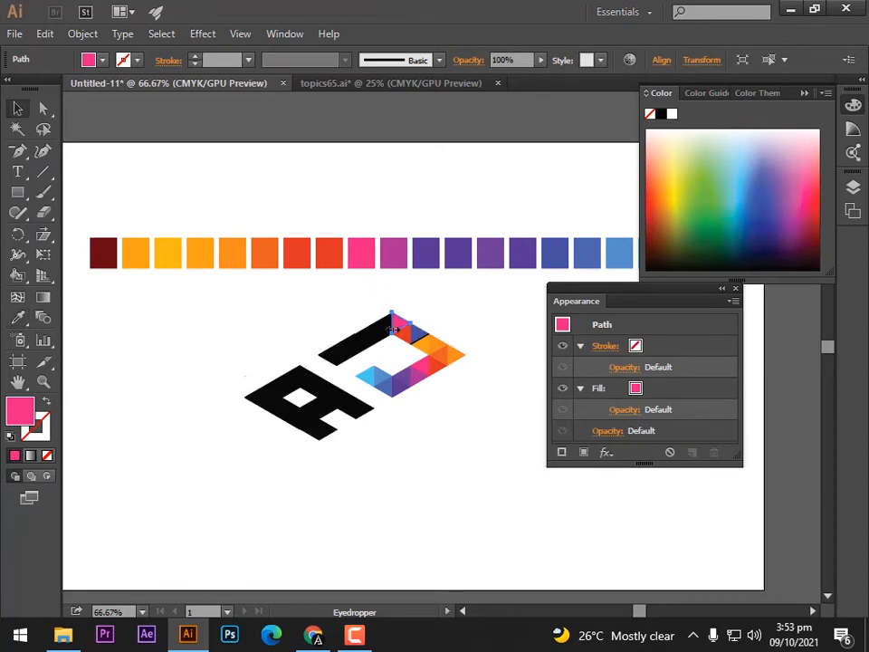
{"action": "left_click", "coordinate": [461, 306]}
Fill the first inner black triangle past the top corner with the purple of the twelfth colour square, then deselect it.
{"action": "left_click", "coordinate": [383, 332]}
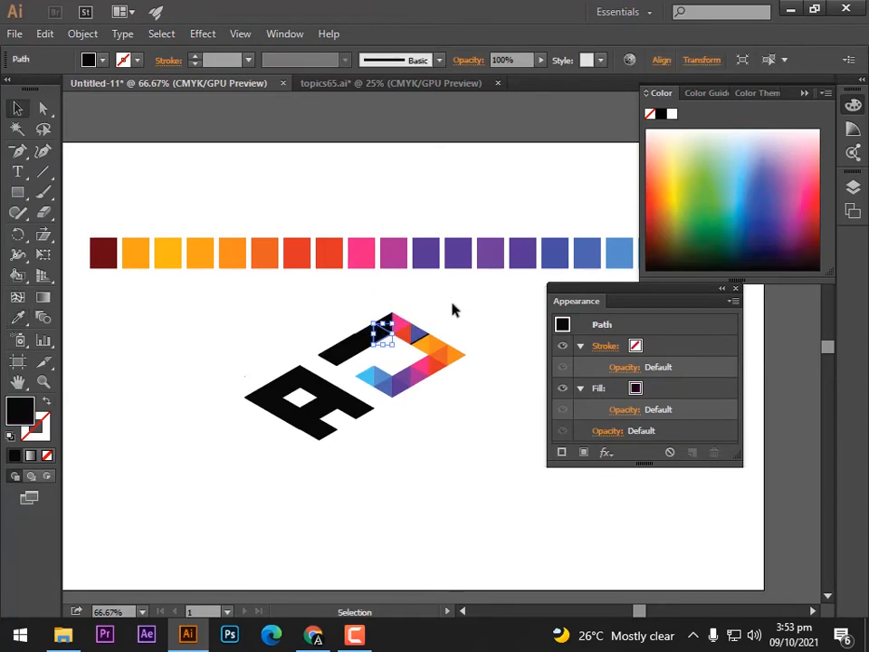
{"action": "key", "text": "i"}
{"action": "left_click", "coordinate": [463, 254]}
{"action": "key", "text": "v"}
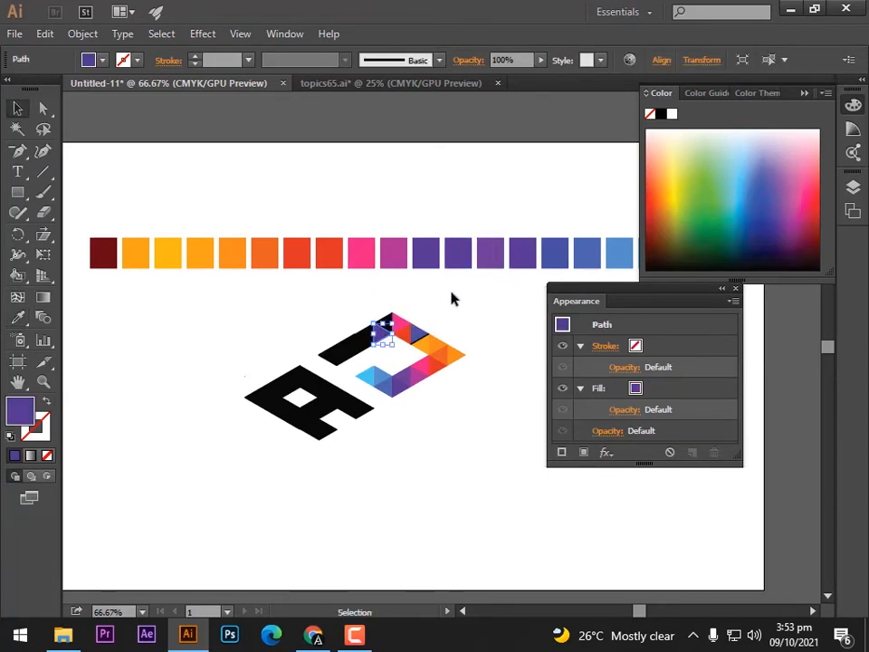
{"action": "left_click", "coordinate": [453, 299]}
Fill the outer black triangle between the pink and purple ones with the deep orange of the sixth colour square, then deselect it.
{"action": "left_click", "coordinate": [391, 317]}
{"action": "key", "text": "i"}
{"action": "left_click", "coordinate": [364, 253]}
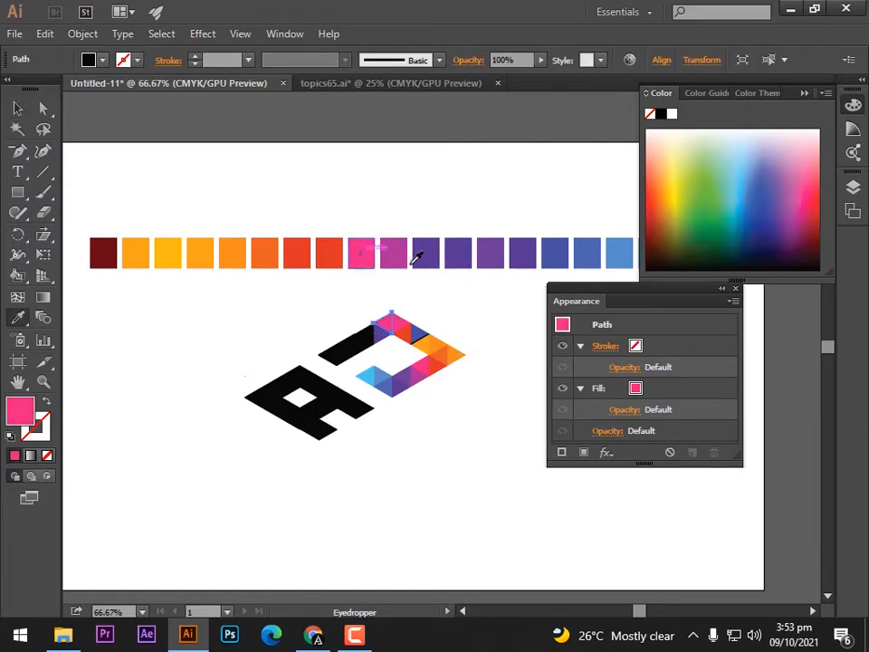
{"action": "left_click", "coordinate": [556, 252]}
{"action": "key", "text": "v"}
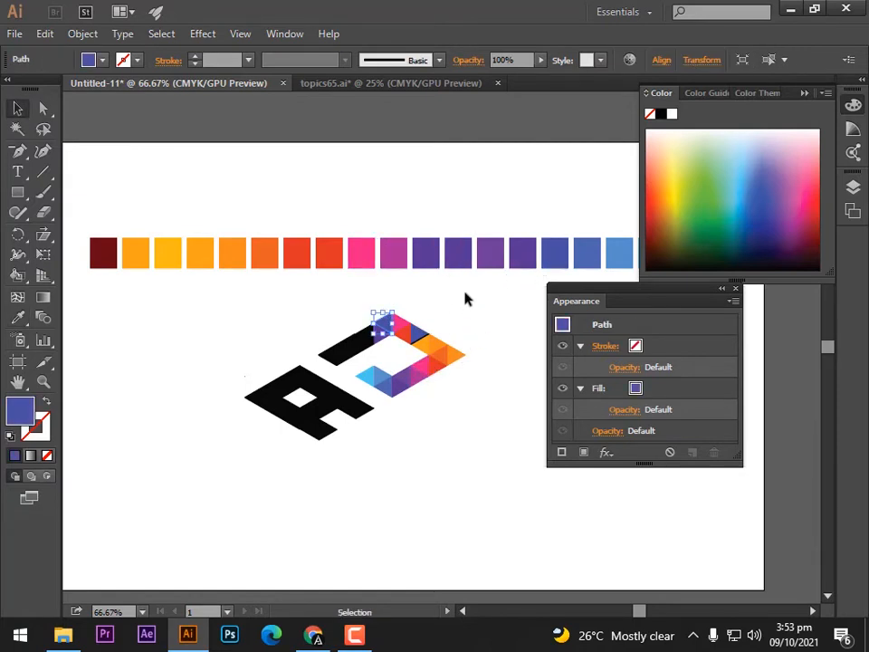
{"action": "key", "text": "i"}
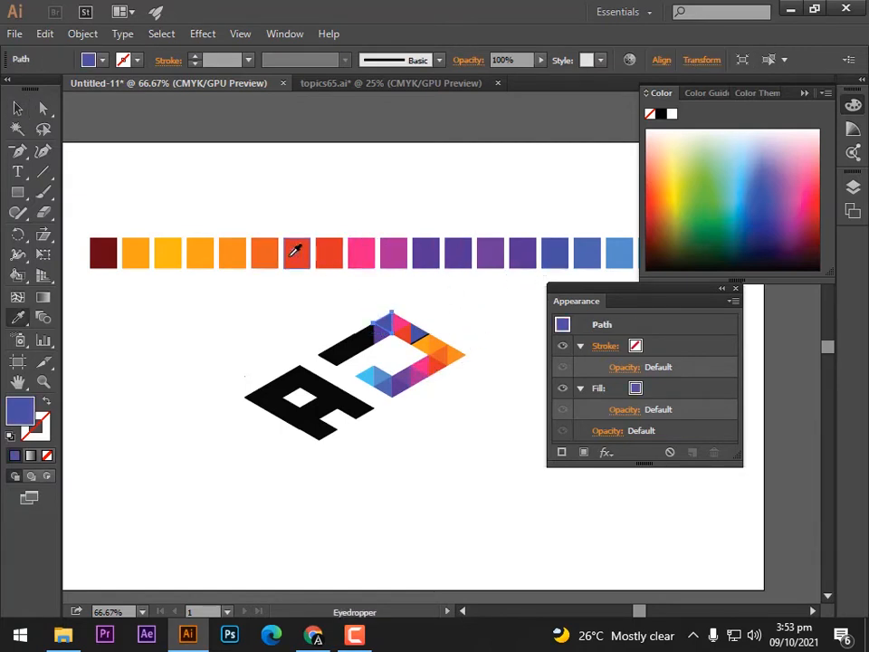
{"action": "left_click", "coordinate": [294, 257]}
{"action": "left_click", "coordinate": [14, 113]}
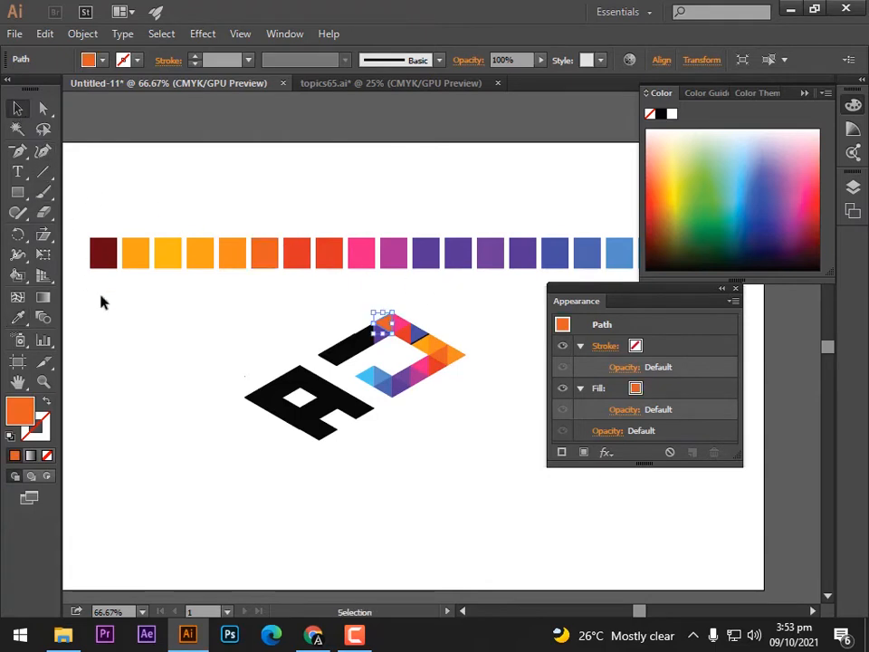
{"action": "left_click", "coordinate": [100, 300]}
Delete the leftover black line between the outer blue triangle and the light orange one.
{"action": "key", "text": "ctrl+plus"}
{"action": "key", "text": "ctrl+plus"}
{"action": "key", "text": "ctrl+plus"}
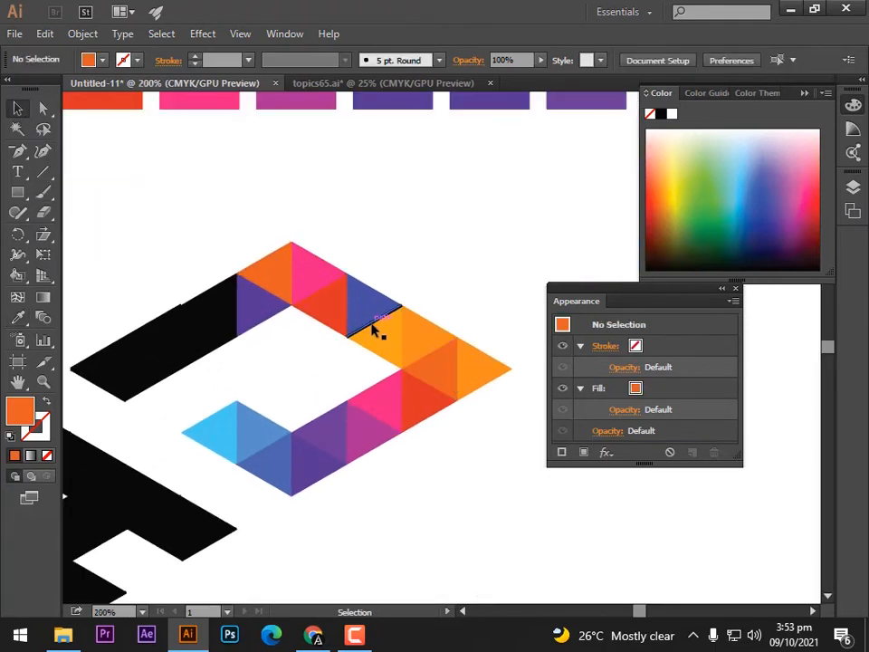
{"action": "left_click", "coordinate": [371, 325]}
{"action": "key", "text": "Delete"}
Fill the outer black triangle adjoining the inner purple one with the red of the seventh colour square, then deselect it.
{"action": "key", "text": "ctrl+minus"}
{"action": "key", "text": "ctrl+minus"}
{"action": "key", "text": "ctrl+plus"}
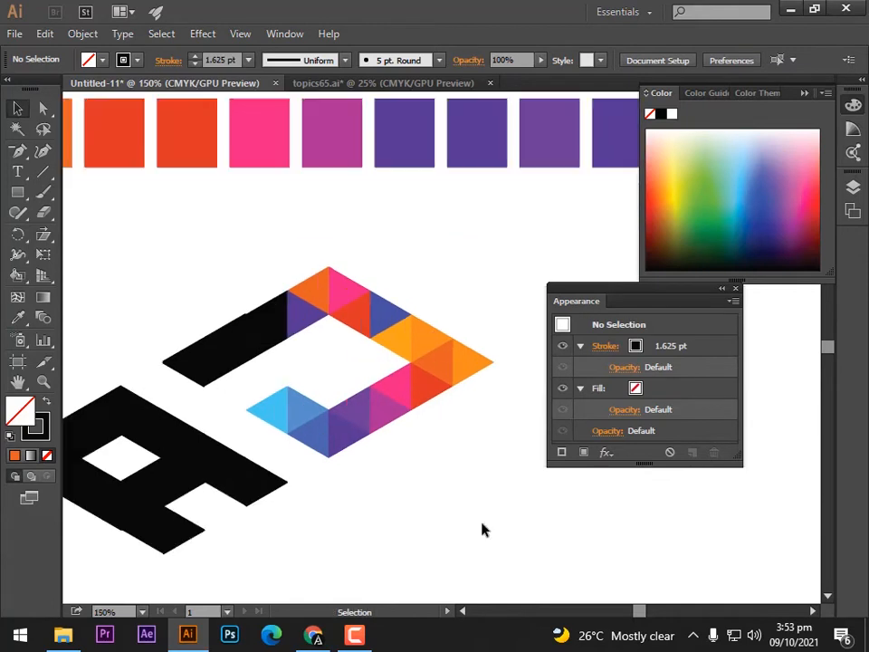
{"action": "left_click_drag", "start_coordinate": [449, 532], "coordinate": [486, 504]}
{"action": "key", "text": "ctrl+minus"}
{"action": "key", "text": "ctrl+plus"}
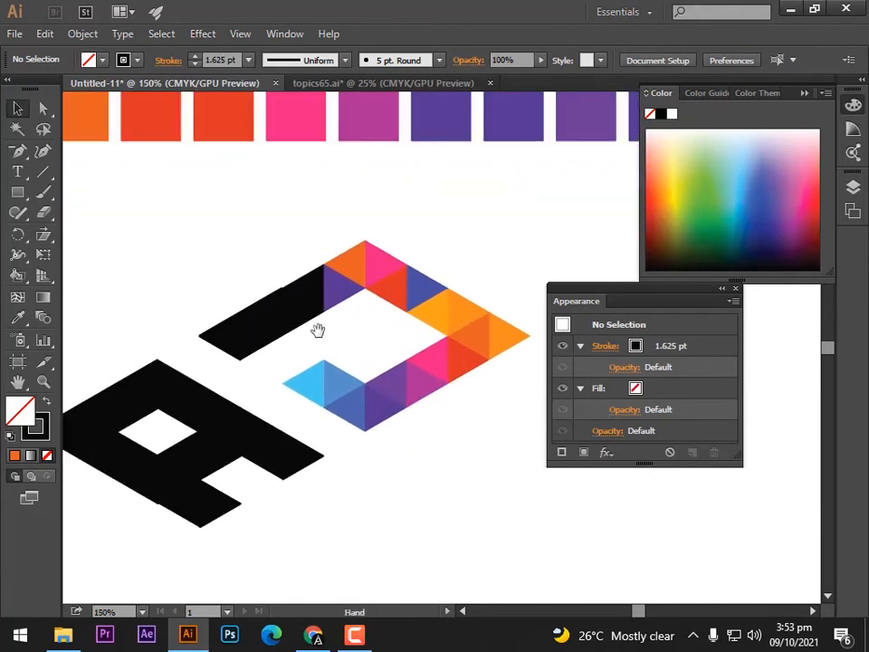
{"action": "left_click_drag", "start_coordinate": [321, 330], "coordinate": [361, 328]}
{"action": "left_click", "coordinate": [340, 293]}
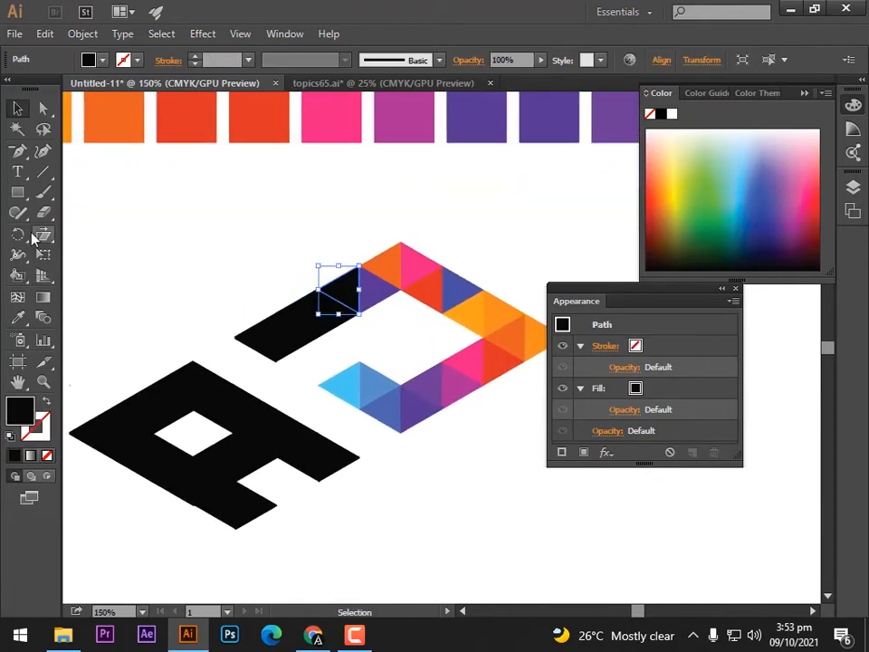
{"action": "left_click", "coordinate": [17, 317]}
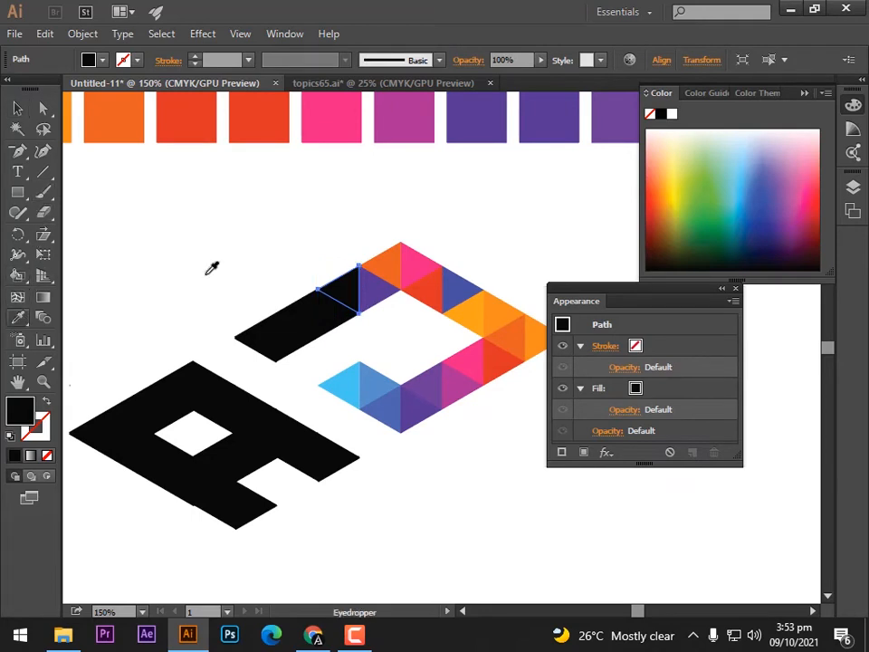
{"action": "key", "text": "ctrl+minus"}
{"action": "left_click", "coordinate": [281, 188]}
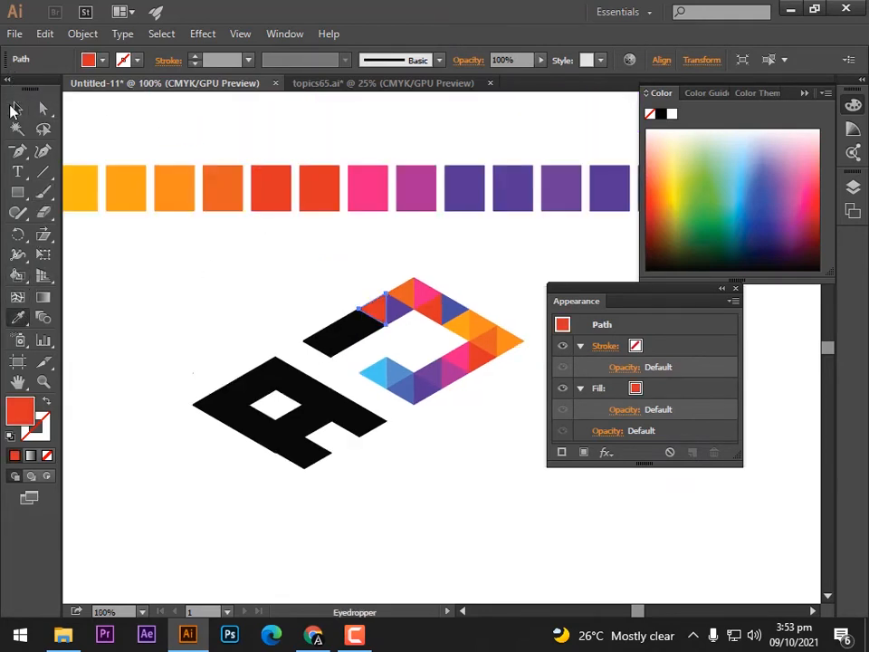
{"action": "left_click", "coordinate": [15, 109]}
{"action": "left_click", "coordinate": [180, 254]}
{"action": "left_click", "coordinate": [174, 188]}
{"action": "key", "text": "i"}
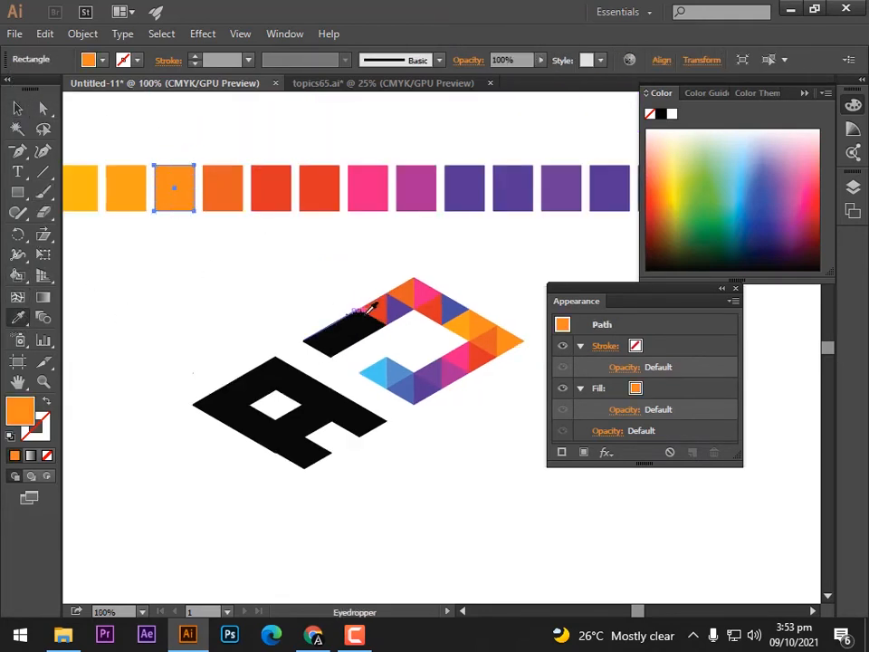
{"action": "left_click", "coordinate": [367, 315]}
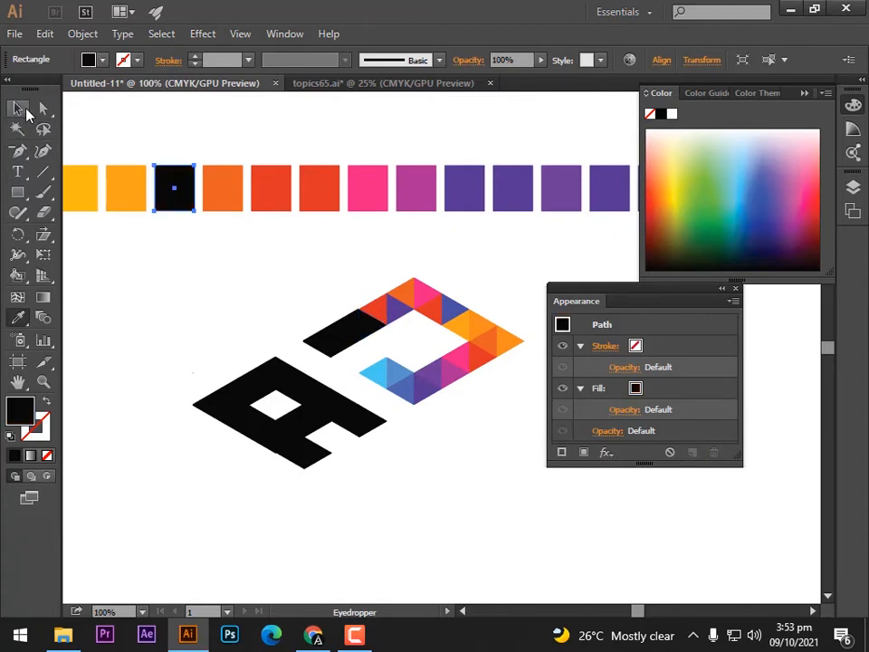
{"action": "key", "text": "ctrl+z"}
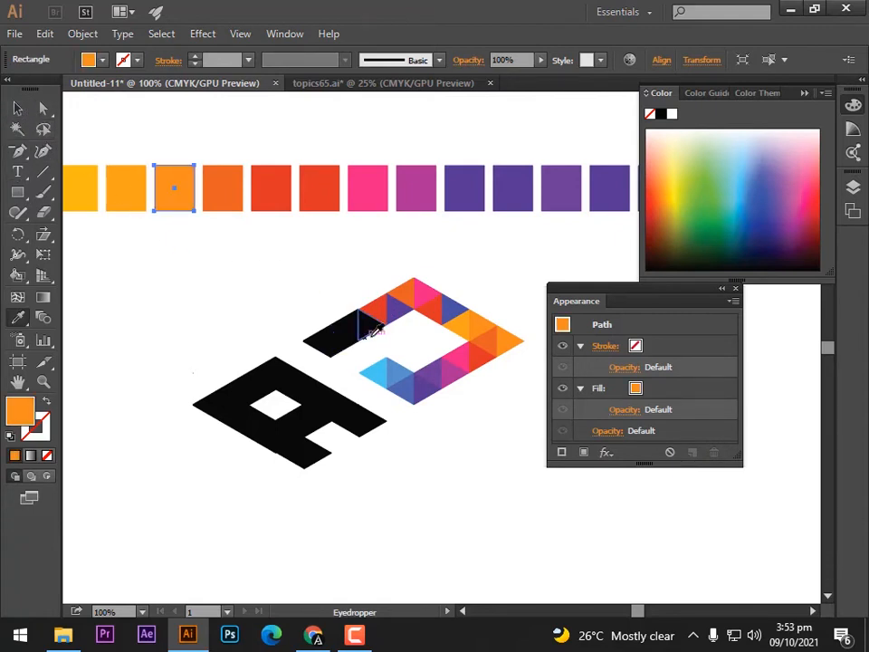
Fill the inner black triangle below the last red one with the orange of the fifth colour square.
{"action": "key", "text": "v"}
{"action": "left_click", "coordinate": [366, 328]}
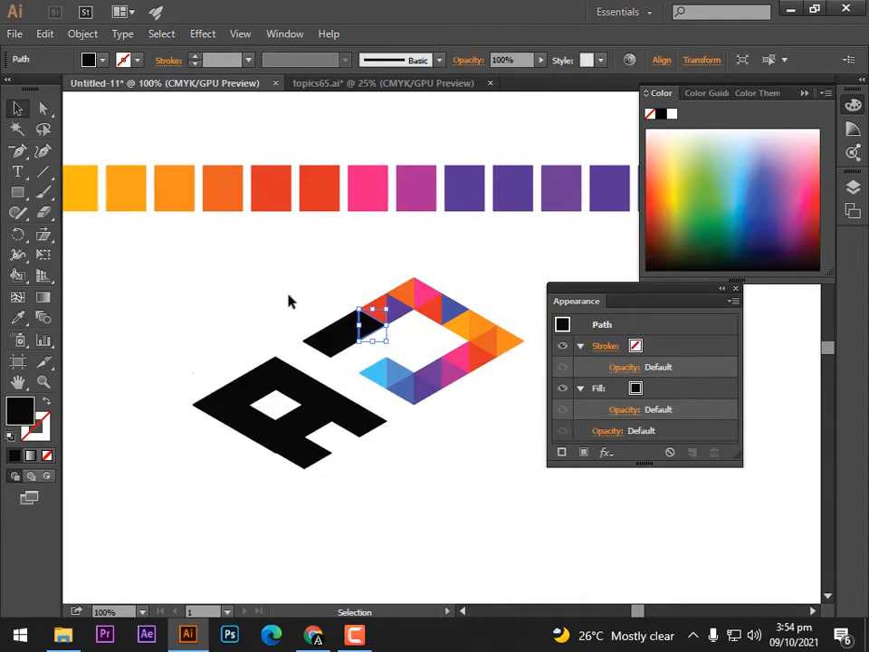
{"action": "key", "text": "i"}
{"action": "left_click", "coordinate": [170, 190]}
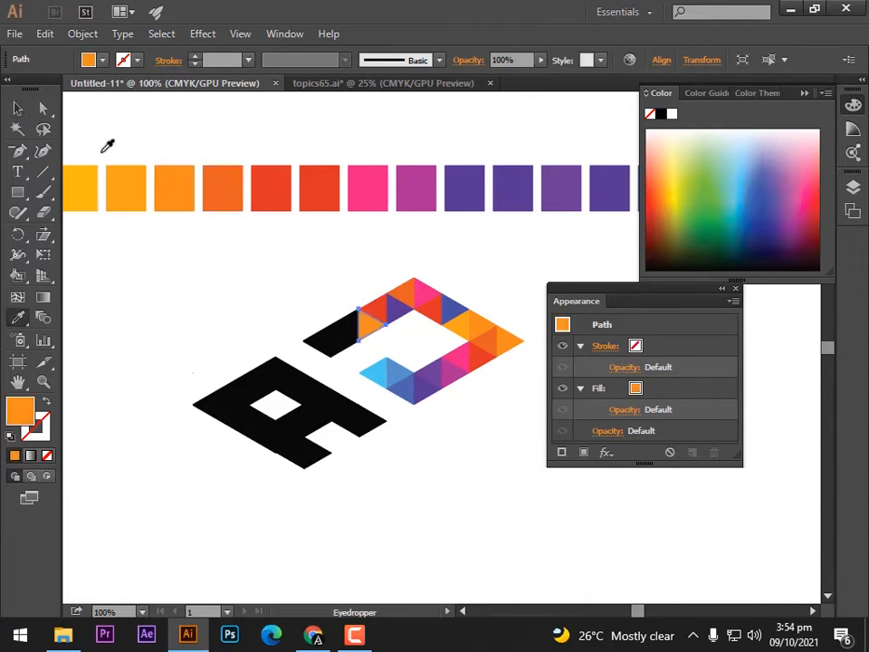
{"action": "key", "text": "v"}
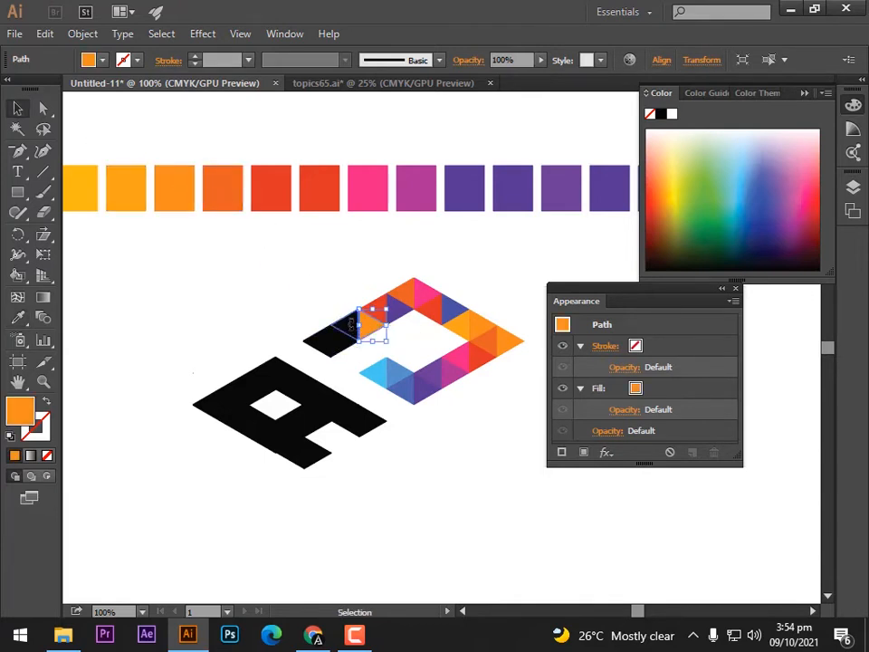
Fill the black triangle at the far tip of the upper arm with the dark red of the first colour square and deselect it.
{"action": "left_click", "coordinate": [326, 342]}
{"action": "left_click_drag", "start_coordinate": [132, 293], "coordinate": [229, 286]}
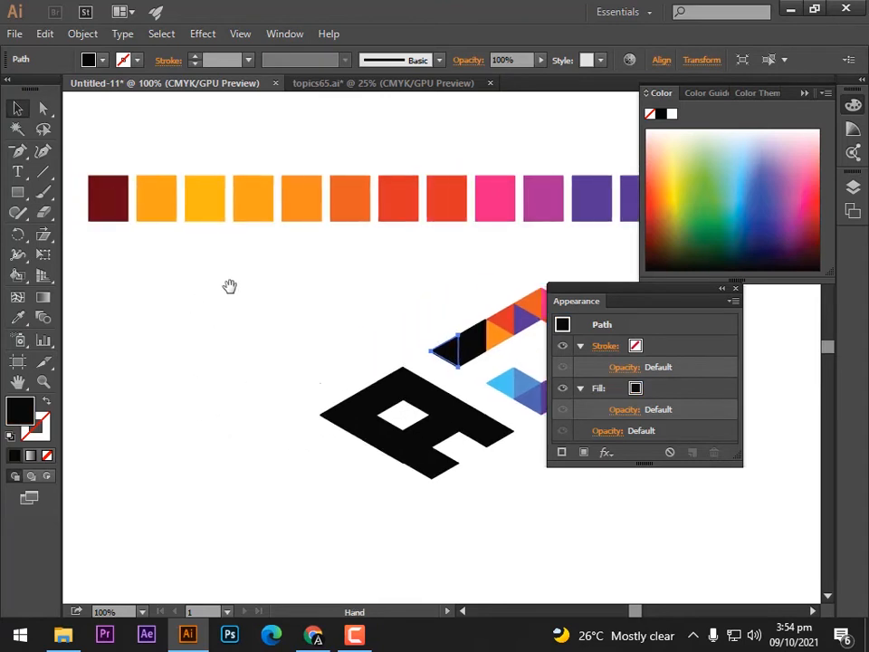
{"action": "left_click", "coordinate": [17, 318]}
{"action": "left_click", "coordinate": [96, 198]}
{"action": "left_click", "coordinate": [17, 110]}
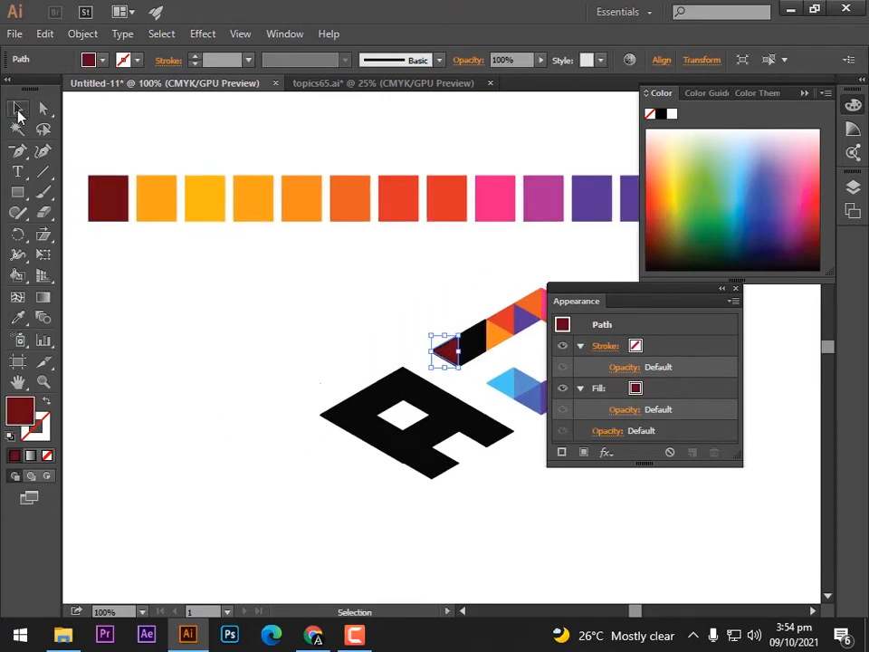
{"action": "left_click_drag", "start_coordinate": [277, 339], "coordinate": [181, 310]}
{"action": "left_click", "coordinate": [297, 332]}
Fill the outer black triangle before the dark red tip with the blue sampled from the lower bend of the coloured shape, then deselect it.
{"action": "left_click", "coordinate": [381, 314]}
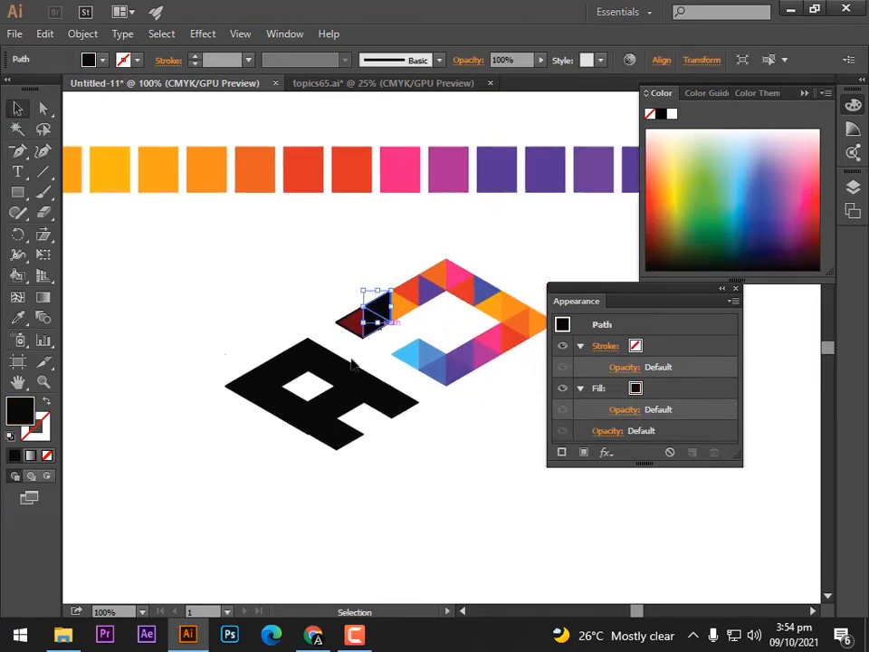
{"action": "left_click", "coordinate": [17, 319]}
{"action": "left_click", "coordinate": [450, 363]}
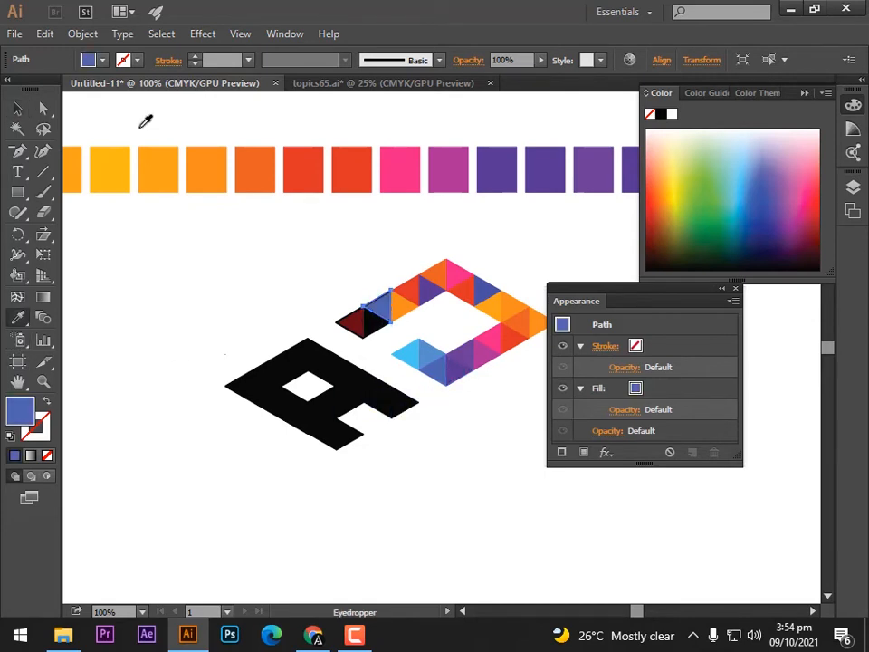
{"action": "left_click", "coordinate": [17, 108]}
{"action": "left_click", "coordinate": [375, 371]}
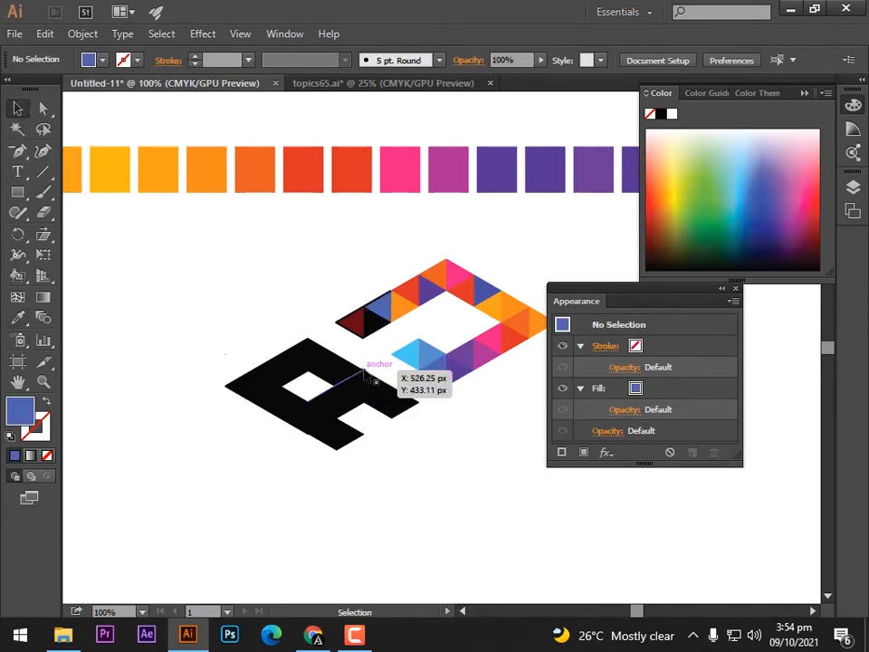
Delete the leftover black lines along the upper edge of the blue and dark red triangles and along the tip's lower edge.
{"action": "key", "text": "ctrl+equal"}
{"action": "key", "text": "ctrl+equal"}
{"action": "key", "text": "ctrl+equal"}
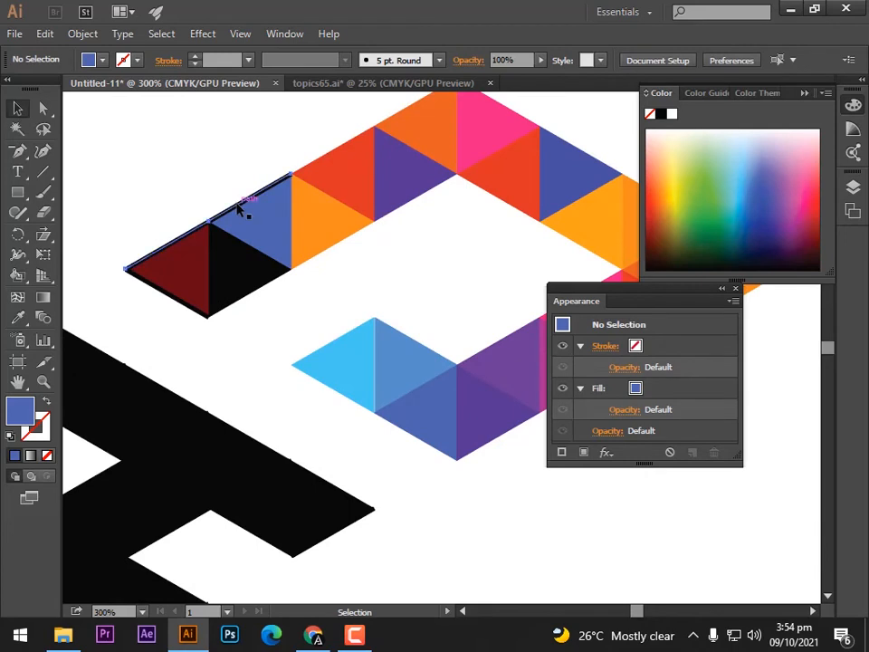
{"action": "left_click", "coordinate": [237, 205]}
{"action": "key", "text": "Delete"}
{"action": "left_click", "coordinate": [200, 308]}
{"action": "key", "text": "Delete"}
{"action": "key", "text": "ctrl+minus"}
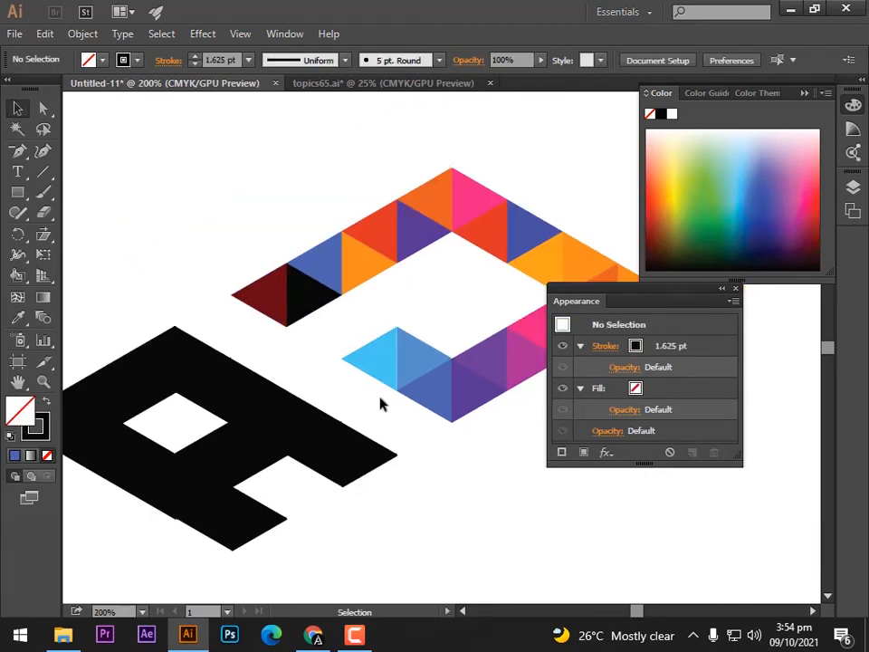
Fill the last black triangle beside the dark red tip with the red sampled from the nearby outer triangle, then deselect it.
{"action": "left_click", "coordinate": [306, 303]}
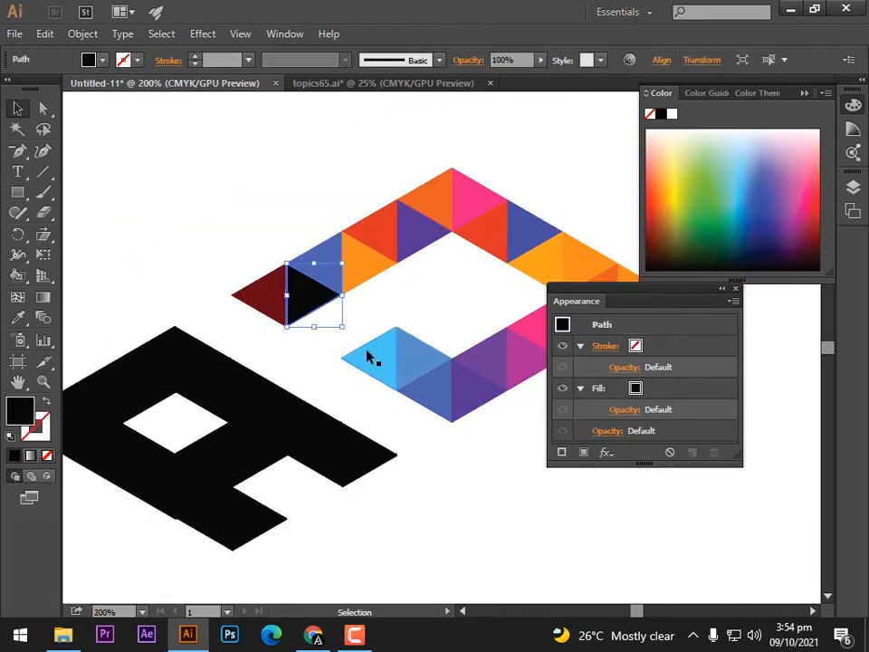
{"action": "key", "text": "i"}
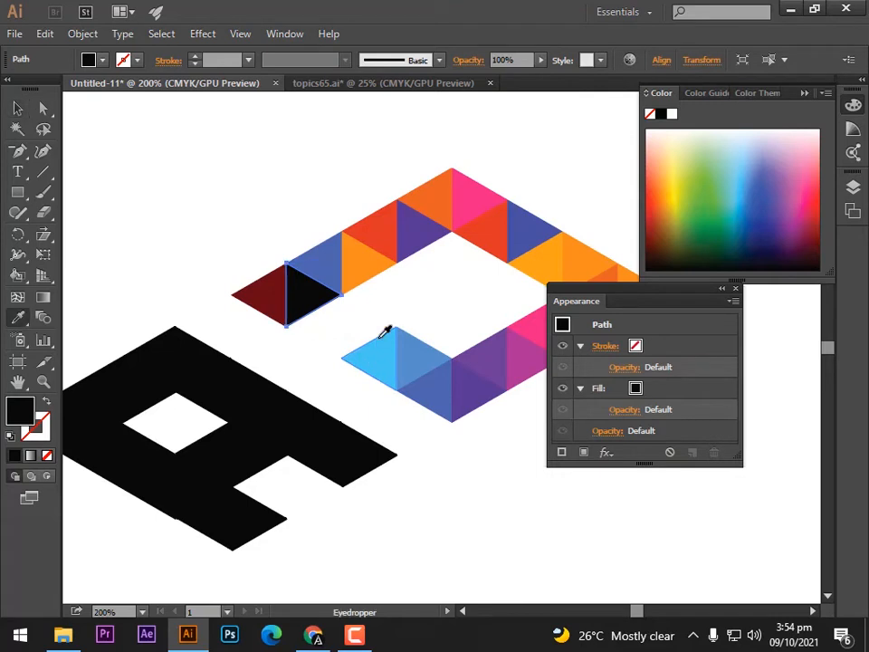
{"action": "left_click", "coordinate": [386, 207]}
{"action": "left_click", "coordinate": [17, 108]}
{"action": "left_click", "coordinate": [283, 227]}
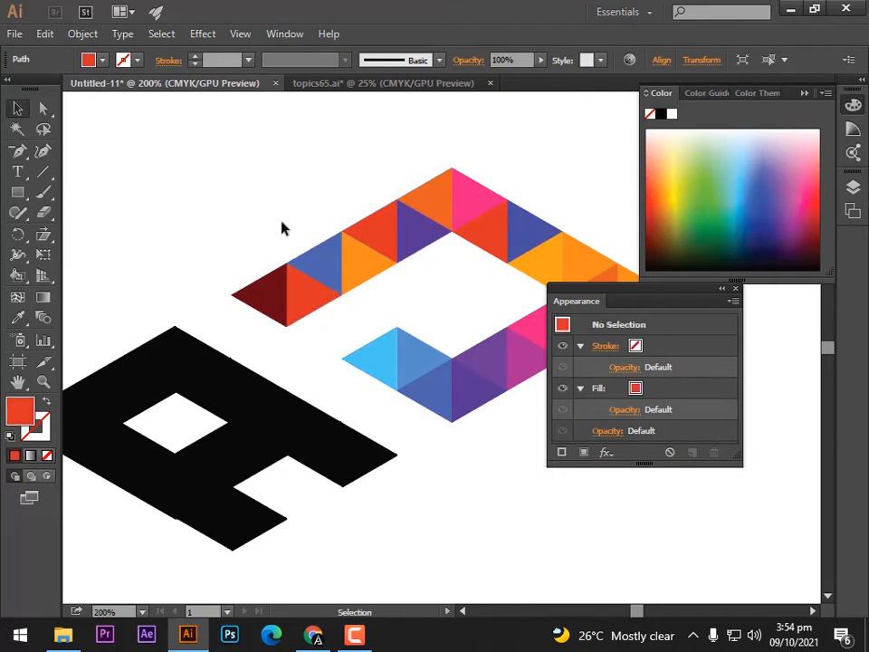
{"action": "key", "text": "ctrl+0"}
{"action": "key", "text": "space"}
{"action": "left_click_drag", "start_coordinate": [447, 424], "coordinate": [385, 405]}
{"action": "key", "text": "ctrl+minus"}
{"action": "key", "text": "ctrl+plus"}
{"action": "key", "text": "space"}
{"action": "left_click_drag", "start_coordinate": [218, 358], "coordinate": [357, 445]}
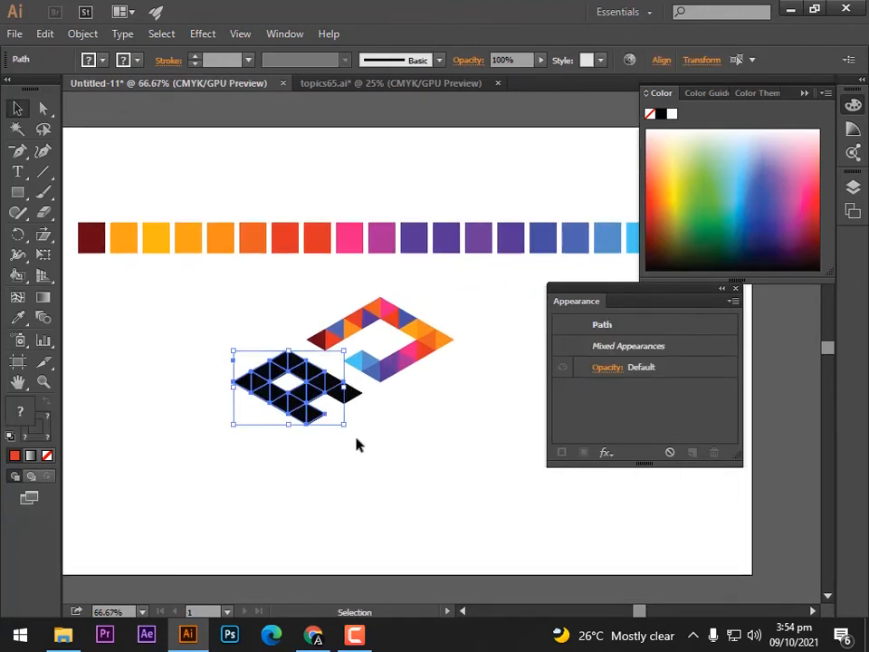
{"action": "left_click", "coordinate": [398, 486]}
Fill the black triangle at the tip of the second letter's lower leg with light blue sampled from the coloured letter.
{"action": "key", "text": "ctrl+plus"}
{"action": "key", "text": "ctrl+plus"}
{"action": "key", "text": "space"}
{"action": "left_click_drag", "start_coordinate": [322, 480], "coordinate": [451, 467]}
{"action": "left_click", "coordinate": [300, 485]}
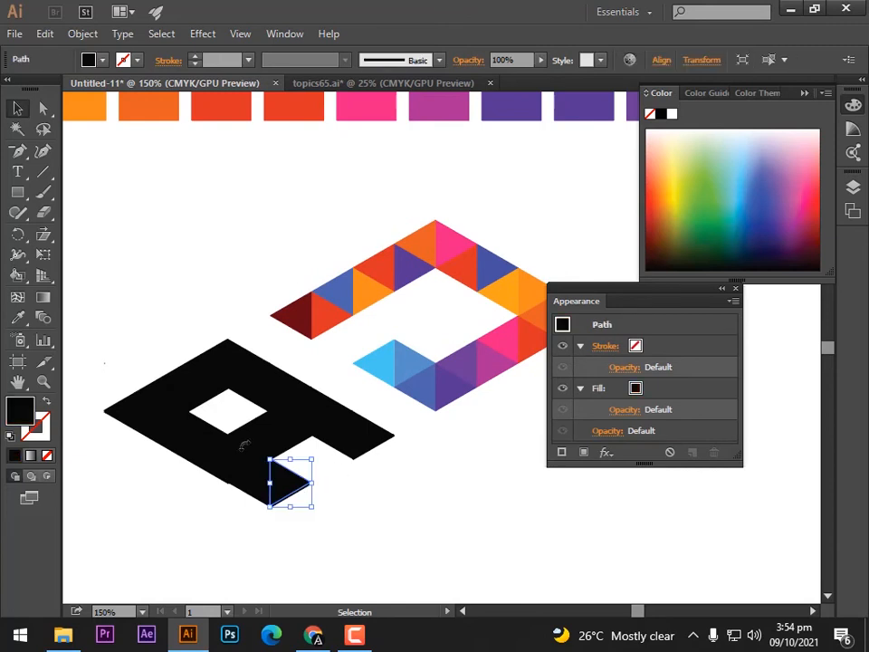
{"action": "key", "text": "ctrl+plus"}
{"action": "key", "text": "ctrl+minus"}
{"action": "left_click", "coordinate": [19, 319]}
{"action": "left_click", "coordinate": [377, 364]}
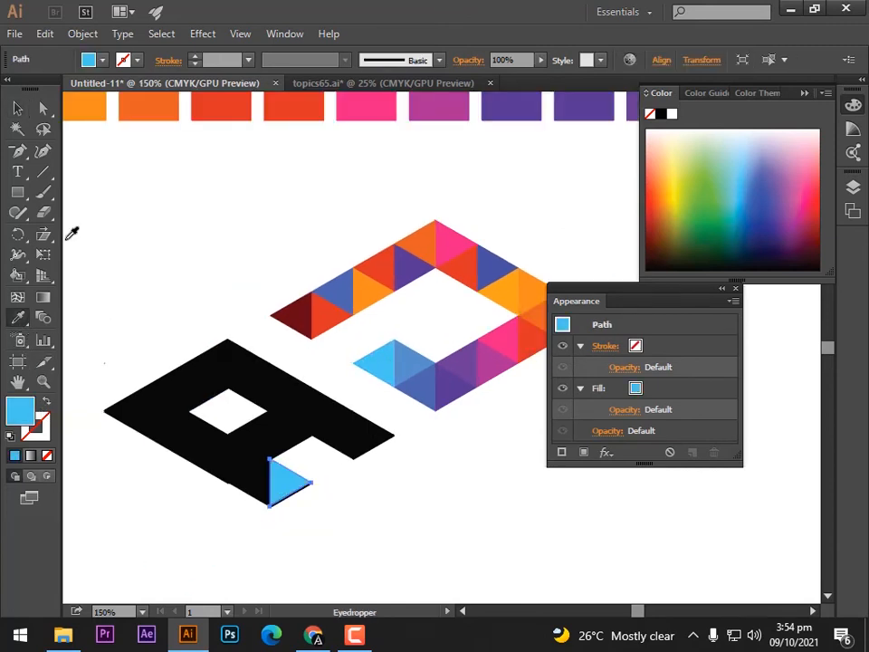
{"action": "left_click", "coordinate": [17, 108]}
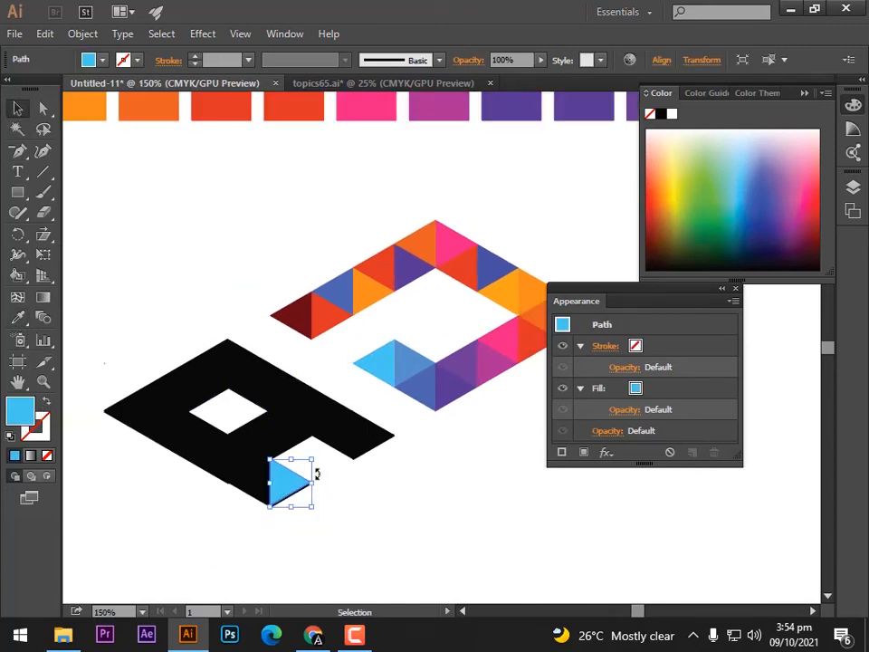
Fill the two black triangles next to the light blue tip with sampled colours, medium blue beside it and purple above that.
{"action": "left_click", "coordinate": [261, 489]}
{"action": "key", "text": "i"}
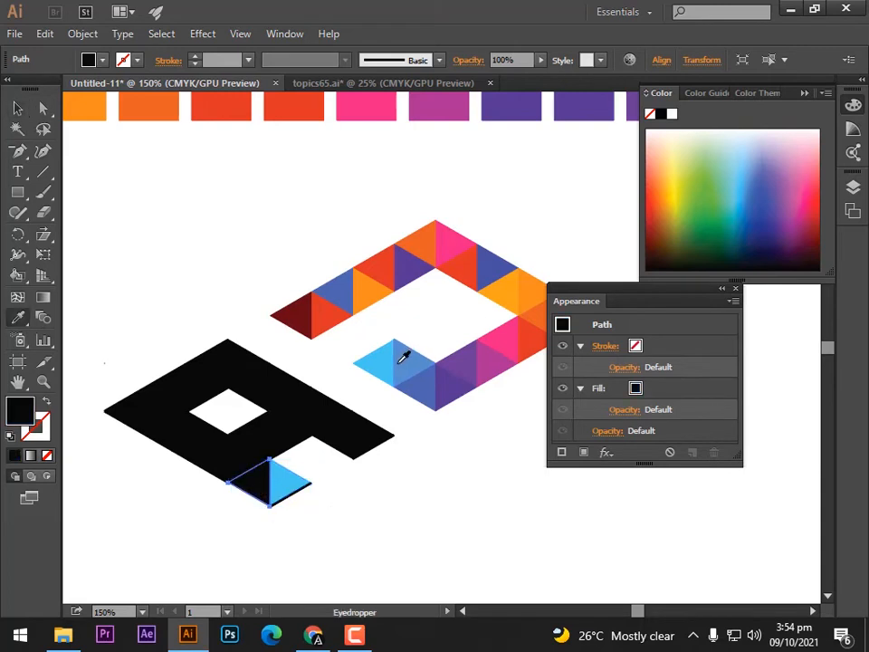
{"action": "left_click", "coordinate": [422, 358]}
{"action": "key", "text": "v"}
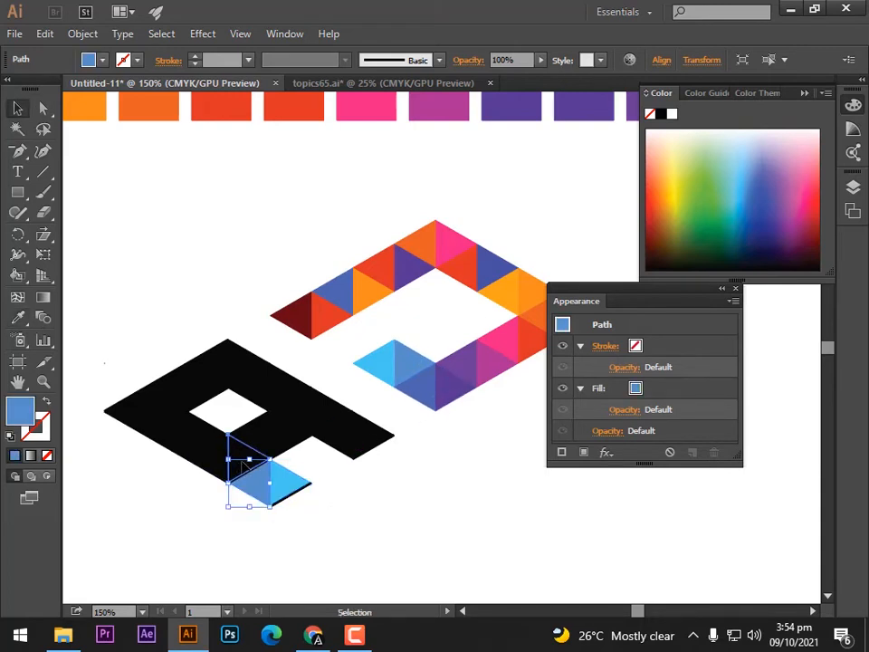
{"action": "left_click", "coordinate": [246, 463]}
{"action": "key", "text": "i"}
{"action": "left_click", "coordinate": [450, 380]}
{"action": "key", "text": "v"}
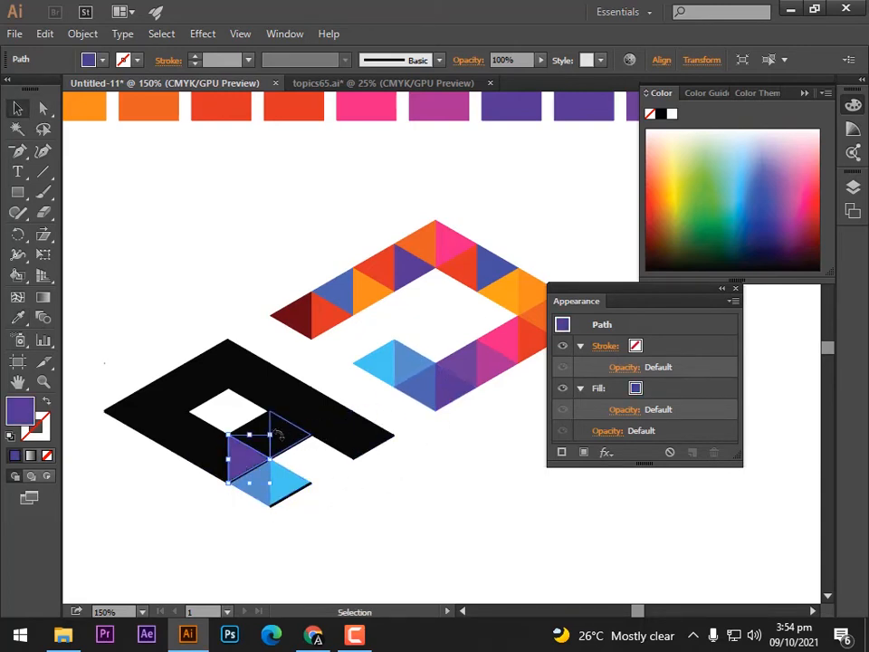
Fill the triangle under the hole with sampled magenta and its outer neighbour with the lighter purple of the coloured letter.
{"action": "left_click", "coordinate": [260, 425]}
{"action": "key", "text": "i"}
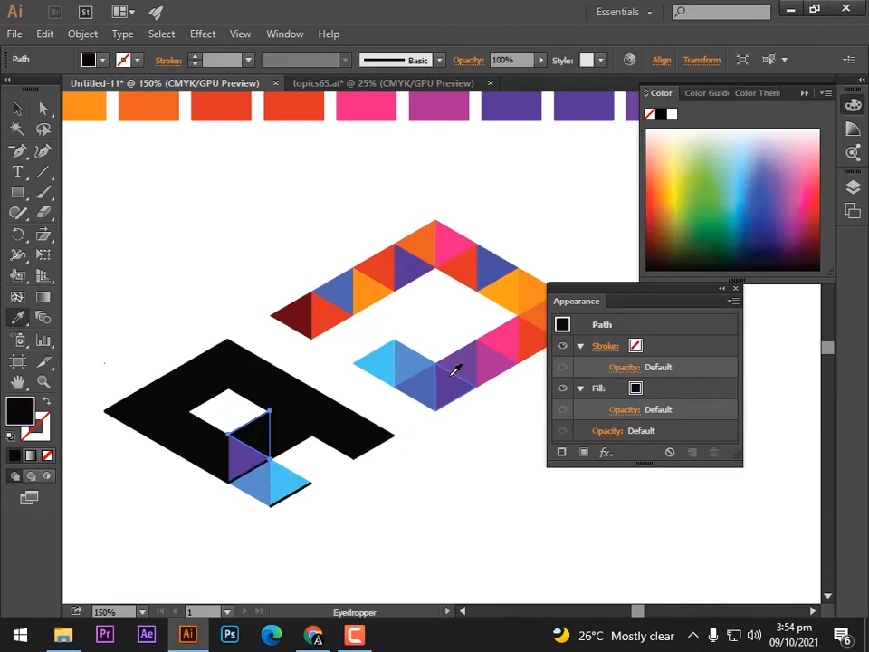
{"action": "left_click", "coordinate": [475, 357]}
{"action": "key", "text": "v"}
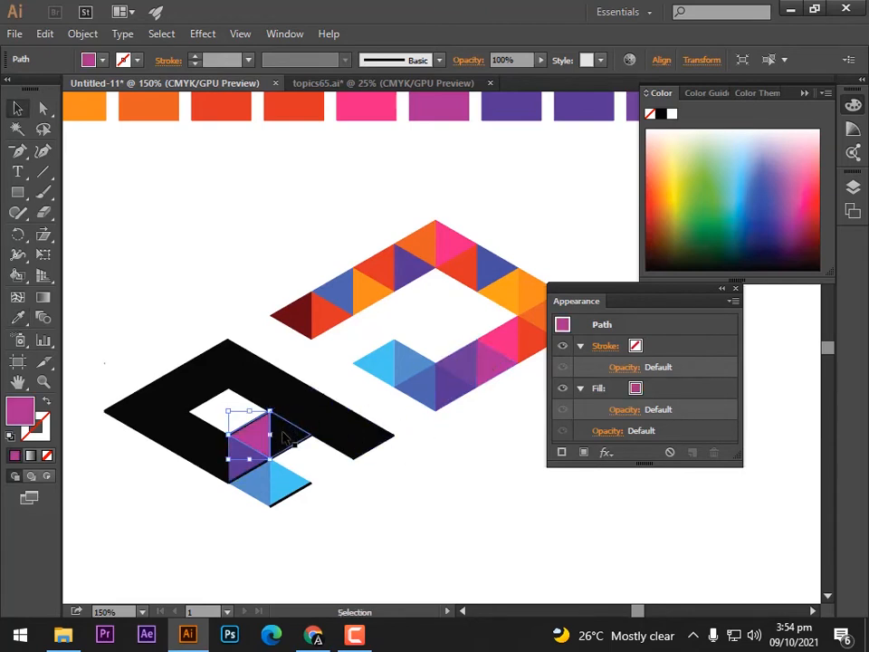
{"action": "left_click", "coordinate": [291, 437]}
{"action": "key", "text": "i"}
{"action": "left_click", "coordinate": [475, 351]}
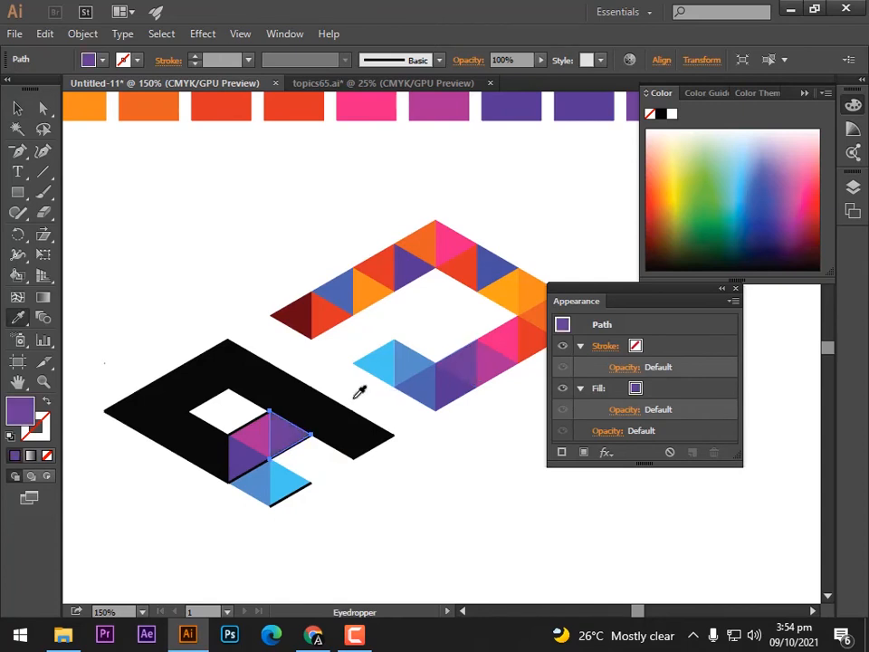
{"action": "key", "text": "v"}
Continue the row past the purple triangle, filling the following two black triangles with sampled pink and red.
{"action": "left_click", "coordinate": [315, 417]}
{"action": "key", "text": "i"}
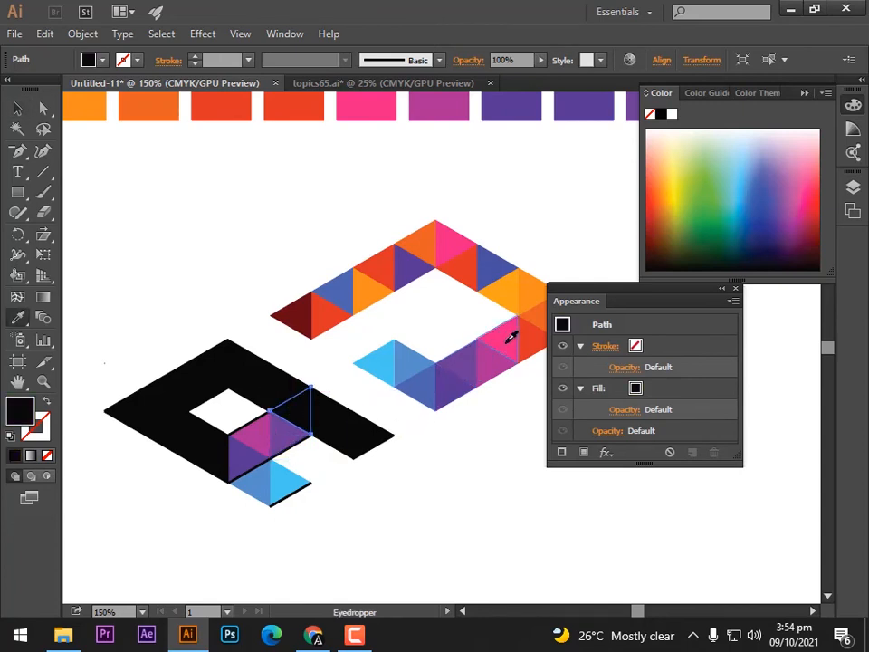
{"action": "left_click", "coordinate": [508, 337]}
{"action": "key", "text": "v"}
{"action": "left_click", "coordinate": [328, 411]}
{"action": "key", "text": "i"}
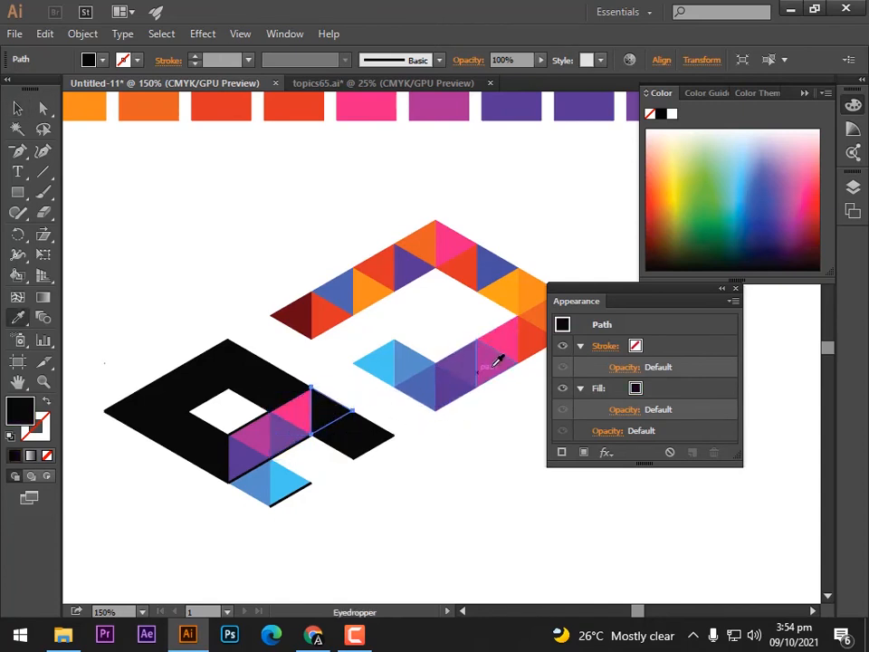
{"action": "left_click", "coordinate": [522, 351]}
{"action": "key", "text": "v"}
Fill the last two black triangles of the upper leg with sampled colours, orange below the red one and light orange at the tip.
{"action": "left_click", "coordinate": [353, 432]}
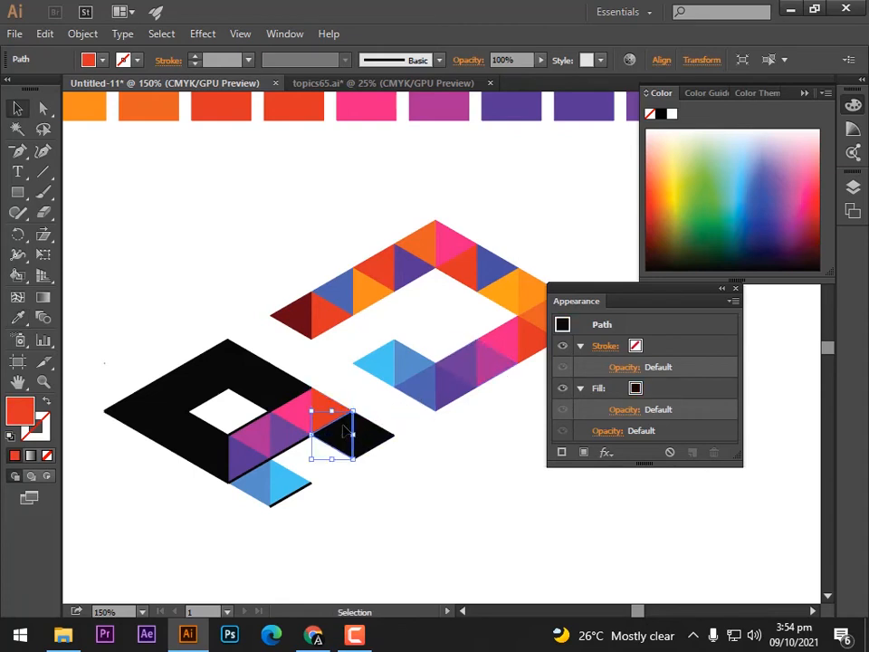
{"action": "key", "text": "i"}
{"action": "left_click", "coordinate": [541, 317]}
{"action": "key", "text": "v"}
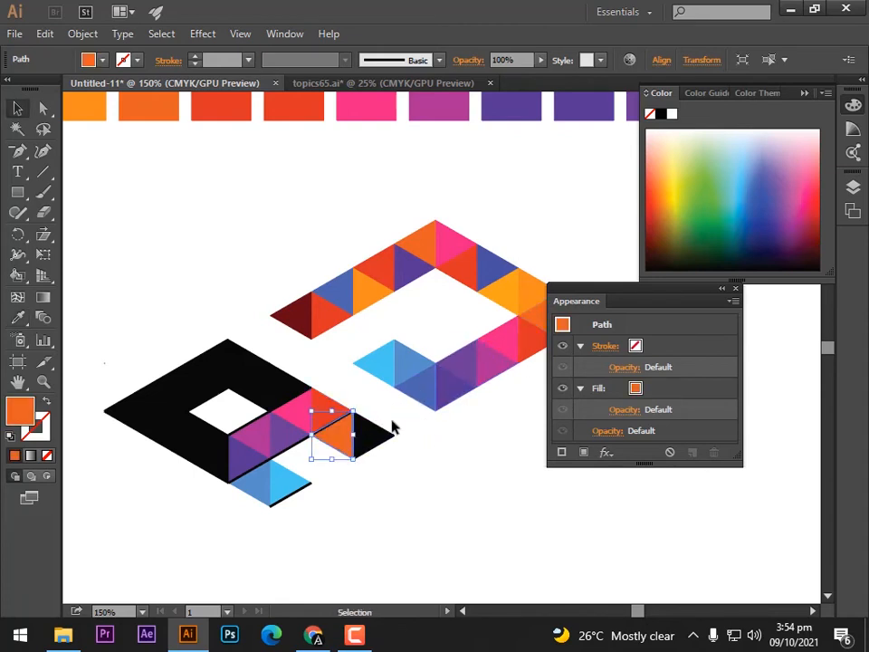
{"action": "left_click", "coordinate": [369, 430]}
{"action": "key", "text": "i"}
{"action": "left_click", "coordinate": [499, 335]}
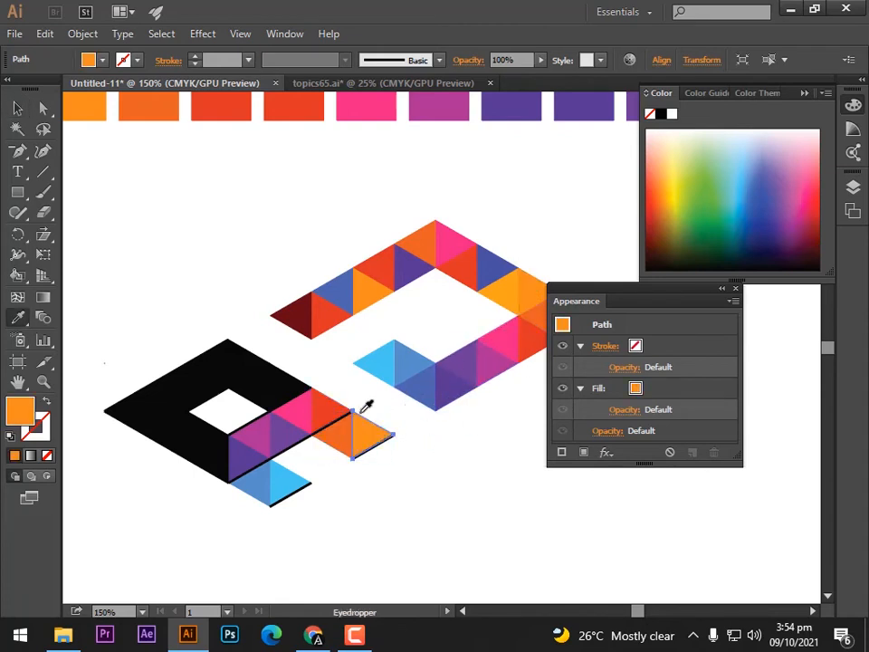
{"action": "key", "text": "v"}
Fill the outer black triangle above the pink one with sampled indigo blue and the adjacent one beside the hole with orange.
{"action": "left_click", "coordinate": [289, 385]}
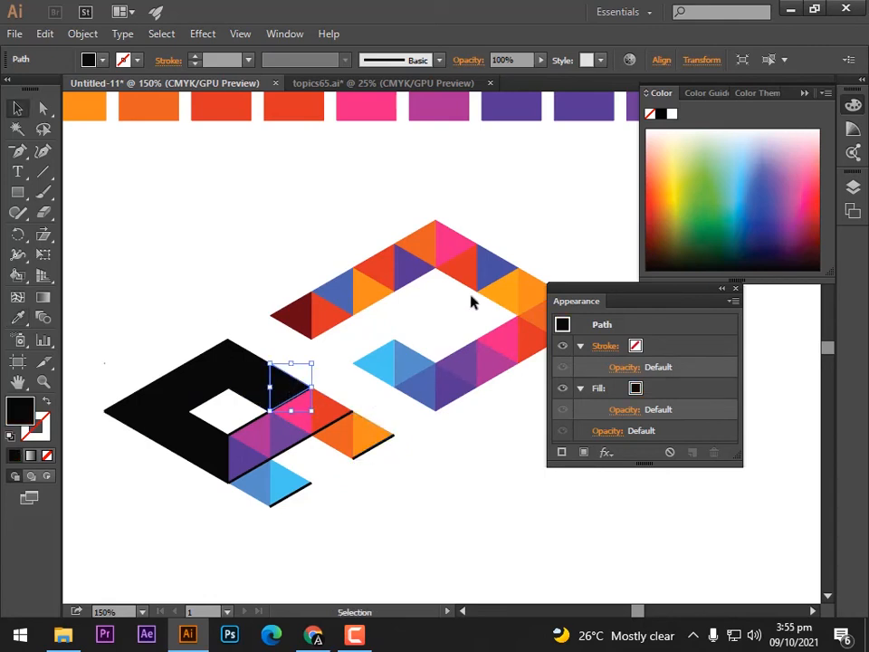
{"action": "key", "text": "i"}
{"action": "left_click", "coordinate": [501, 263]}
{"action": "key", "text": "v"}
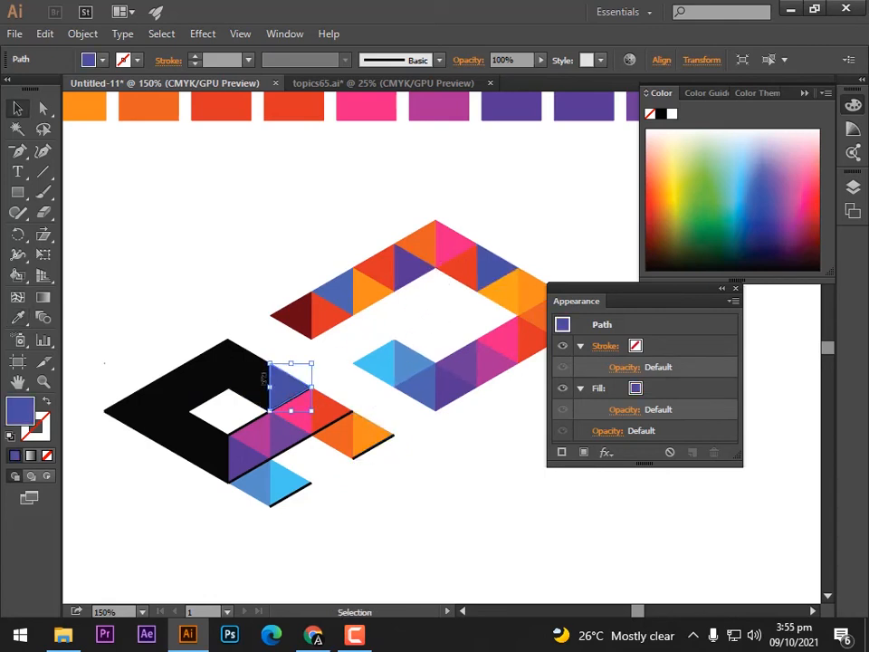
{"action": "left_click", "coordinate": [257, 387]}
{"action": "key", "text": "i"}
{"action": "left_click", "coordinate": [426, 244]}
{"action": "key", "text": "v"}
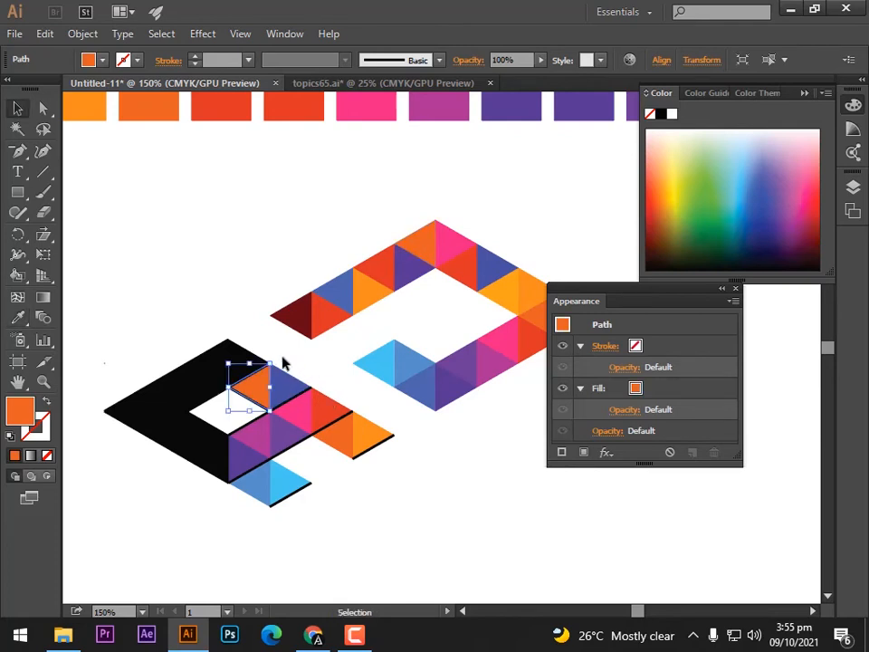
Fill the two black triangles at the letter's top corner with sampled colours, red on the right and light orange on the left.
{"action": "left_click", "coordinate": [242, 354]}
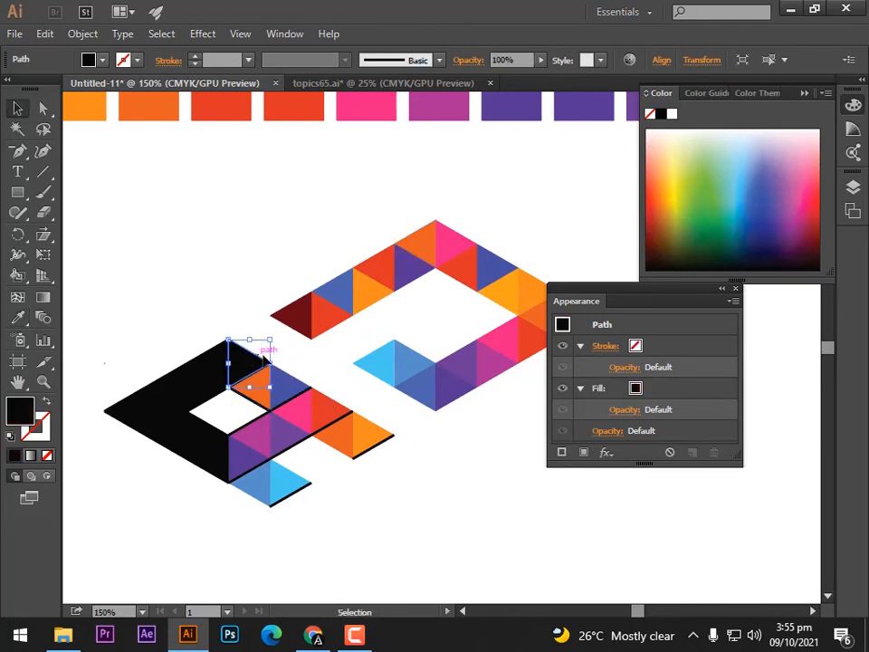
{"action": "key", "text": "i"}
{"action": "left_click", "coordinate": [335, 317]}
{"action": "key", "text": "v"}
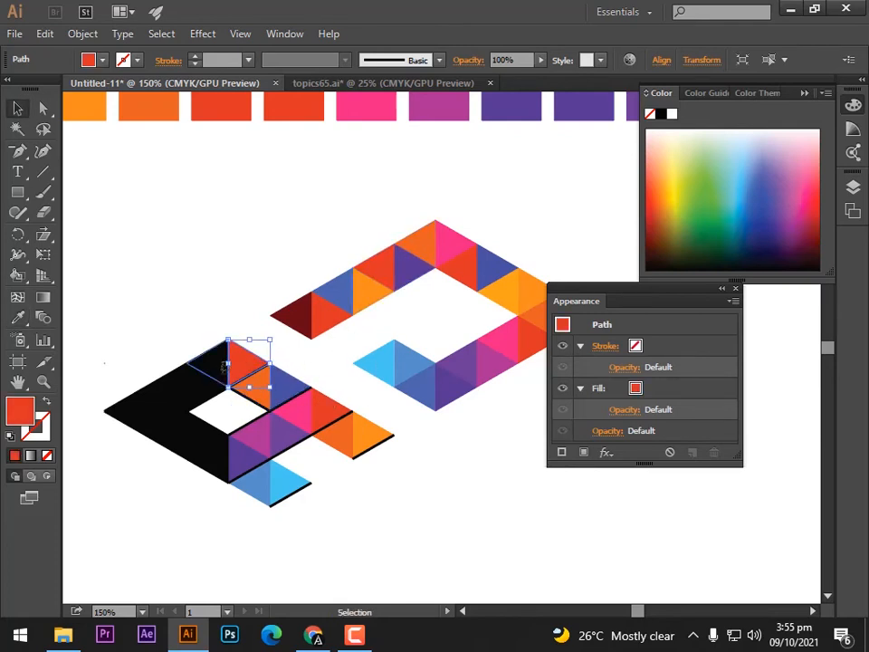
{"action": "left_click", "coordinate": [220, 369]}
{"action": "key", "text": "i"}
{"action": "left_click", "coordinate": [412, 257]}
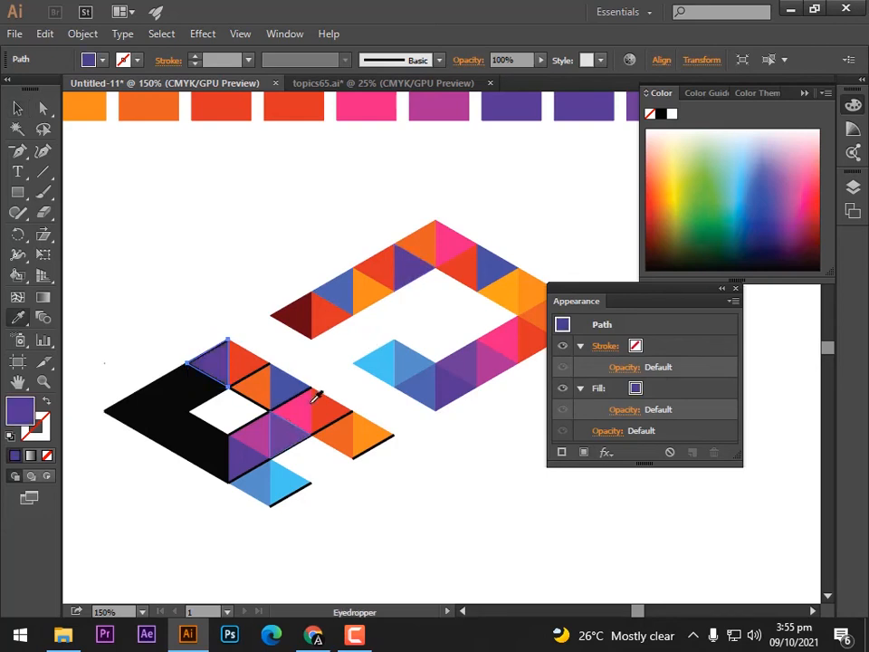
{"action": "left_click", "coordinate": [371, 294]}
{"action": "key", "text": "v"}
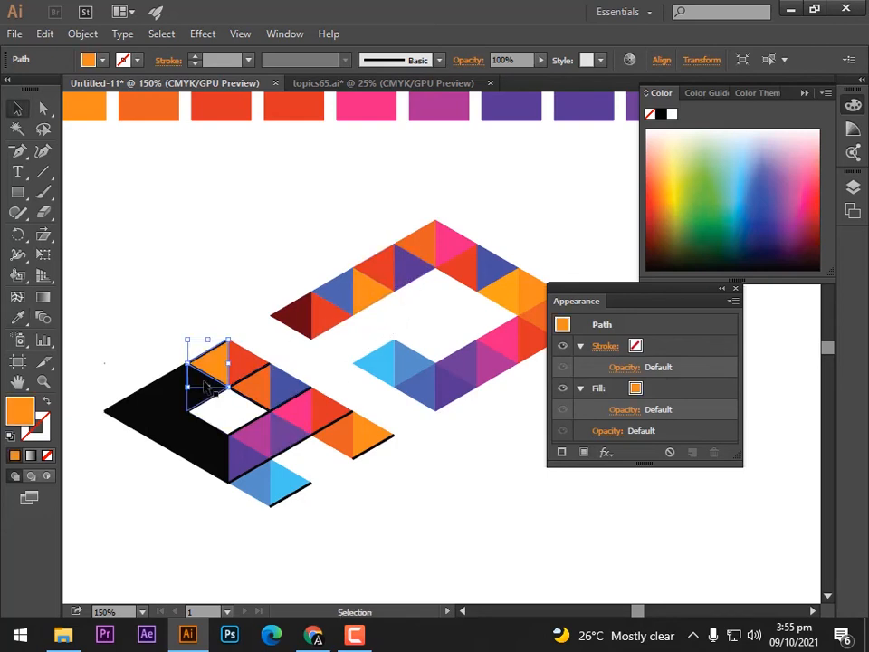
Fill the black triangle at the hole's upper-left edge with sampled pink and its outer neighbour with sampled purple.
{"action": "left_click", "coordinate": [205, 385]}
{"action": "key", "text": "i"}
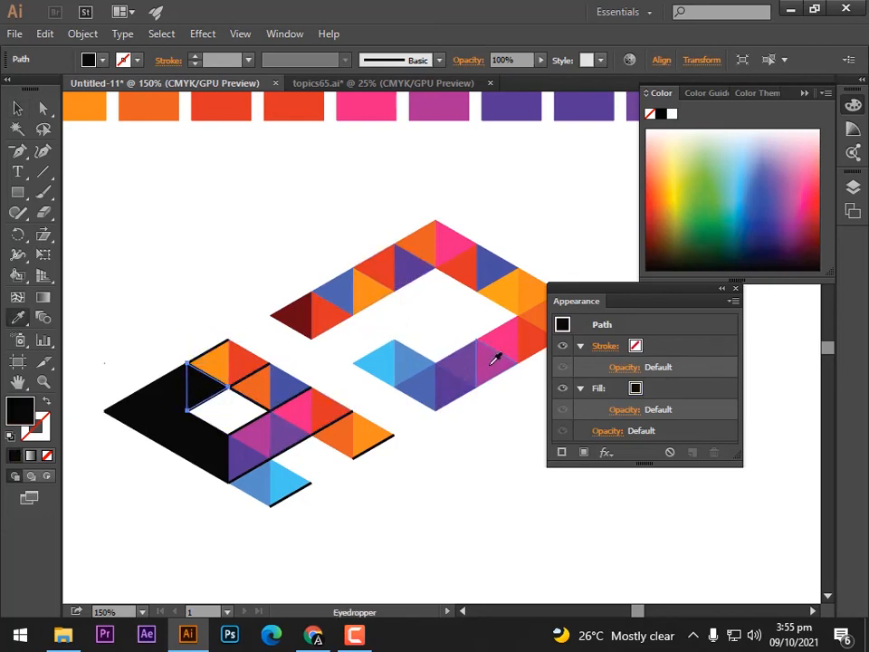
{"action": "left_click", "coordinate": [504, 335]}
{"action": "key", "text": "v"}
{"action": "left_click", "coordinate": [170, 391]}
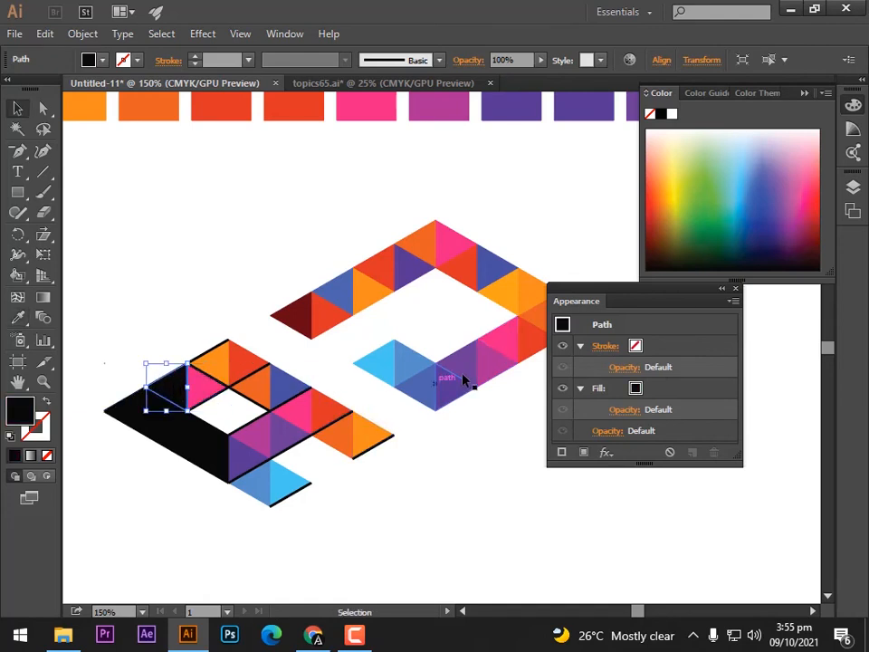
{"action": "key", "text": "i"}
{"action": "left_click", "coordinate": [471, 350]}
{"action": "key", "text": "v"}
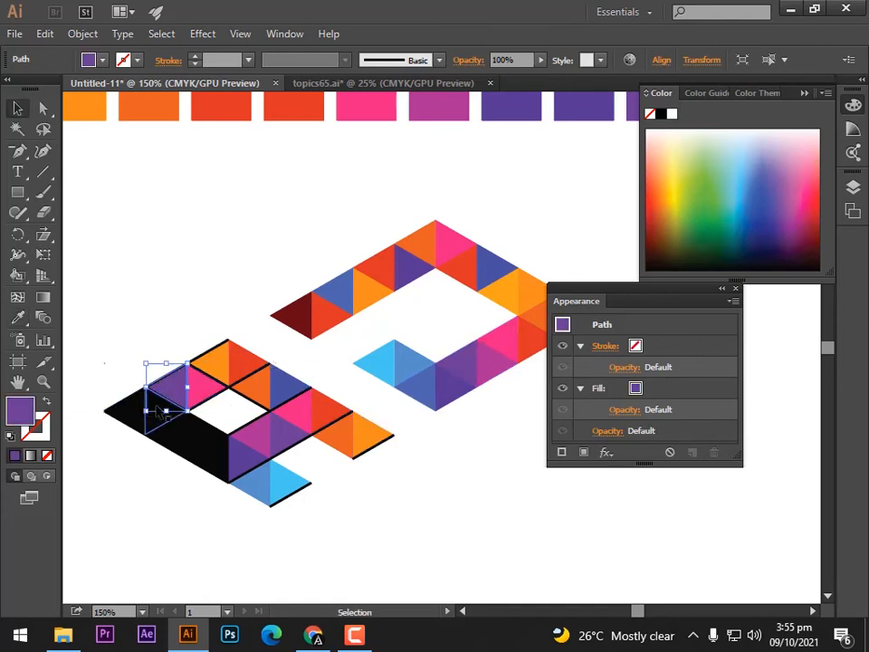
Fill the black triangle at the hole's left corner with sampled red and the letter's far left tip with dark red.
{"action": "left_click", "coordinate": [159, 412]}
{"action": "key", "text": "i"}
{"action": "left_click", "coordinate": [252, 398]}
{"action": "key", "text": "v"}
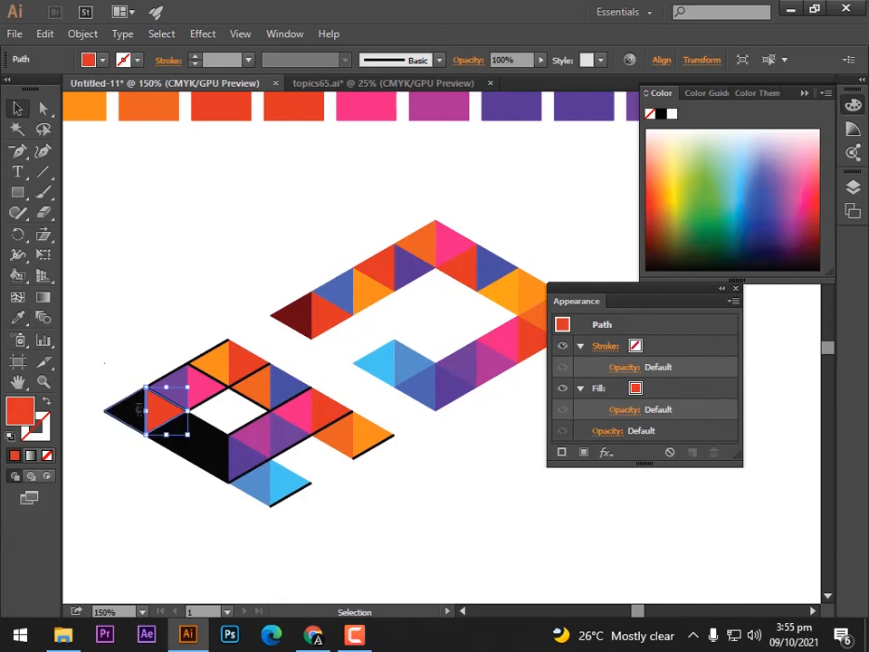
{"action": "left_click", "coordinate": [125, 406]}
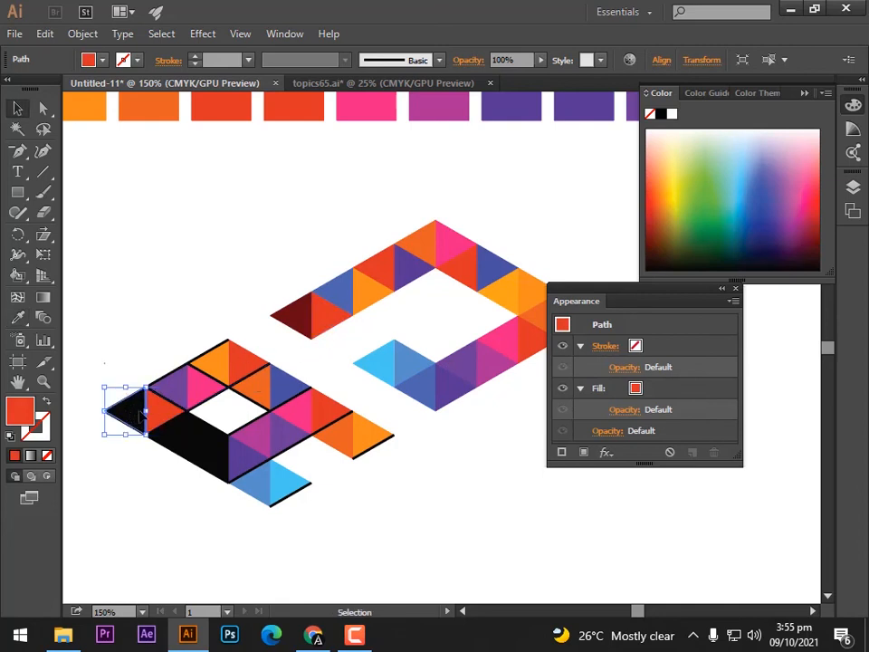
{"action": "key", "text": "i"}
{"action": "left_click", "coordinate": [289, 312]}
{"action": "key", "text": "v"}
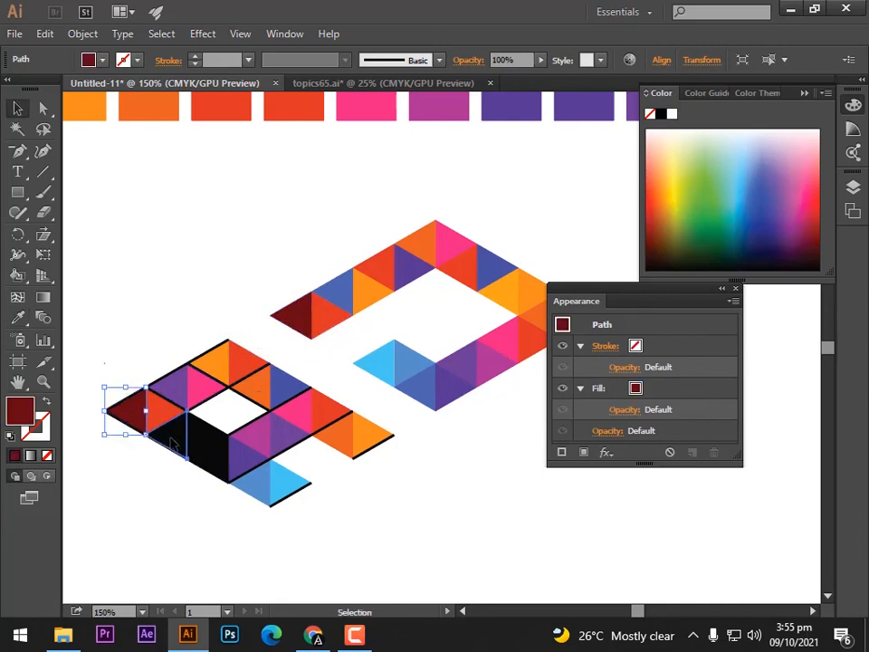
Fill the outer black triangle below the red one with sampled light orange and the adjacent one at the hole's edge with indigo blue.
{"action": "left_click", "coordinate": [170, 434]}
{"action": "key", "text": "i"}
{"action": "left_click", "coordinate": [371, 290]}
{"action": "key", "text": "v"}
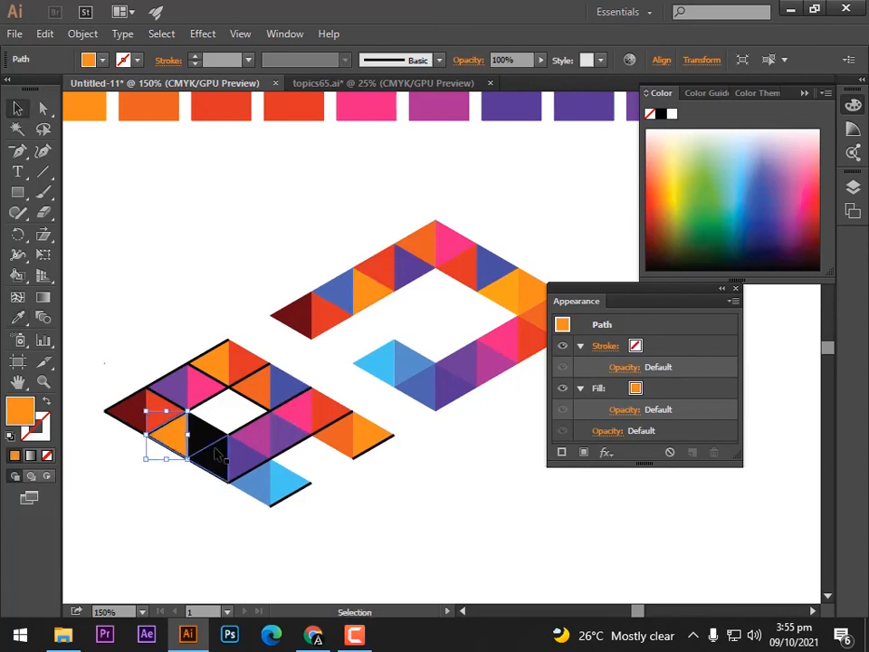
{"action": "left_click", "coordinate": [201, 433]}
{"action": "key", "text": "i"}
{"action": "left_click", "coordinate": [493, 265]}
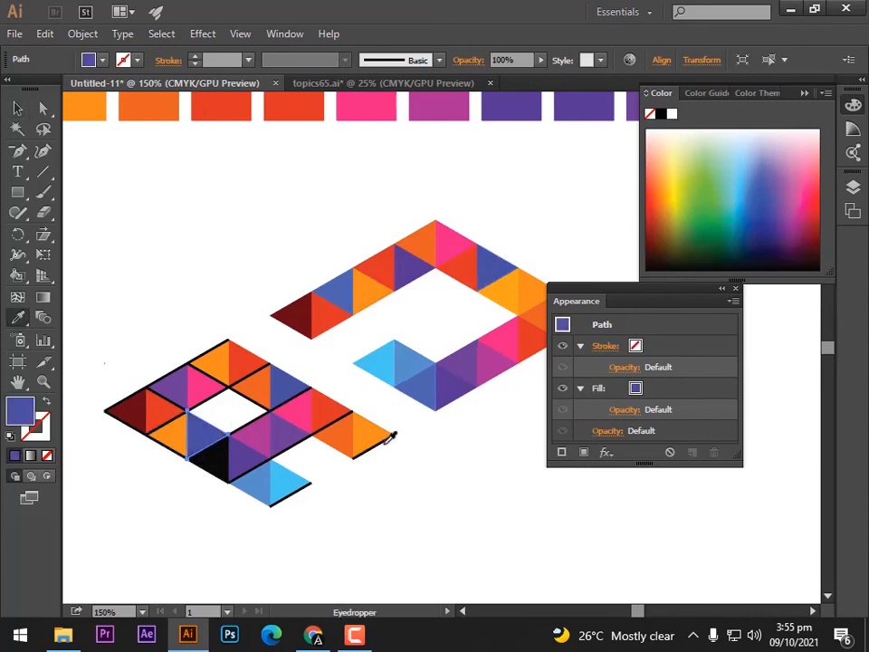
{"action": "key", "text": "v"}
Fill the last black triangle, between the indigo blue and purple ones, with pink sampled from the coloured letter, then deselect it.
{"action": "left_click", "coordinate": [201, 485]}
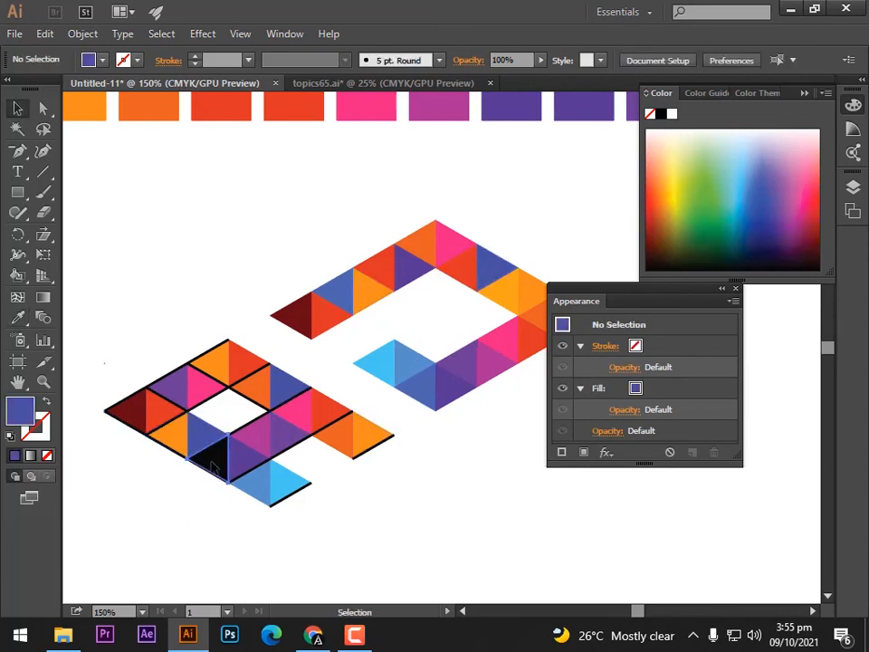
{"action": "left_click", "coordinate": [210, 455]}
{"action": "key", "text": "i"}
{"action": "left_click", "coordinate": [505, 337]}
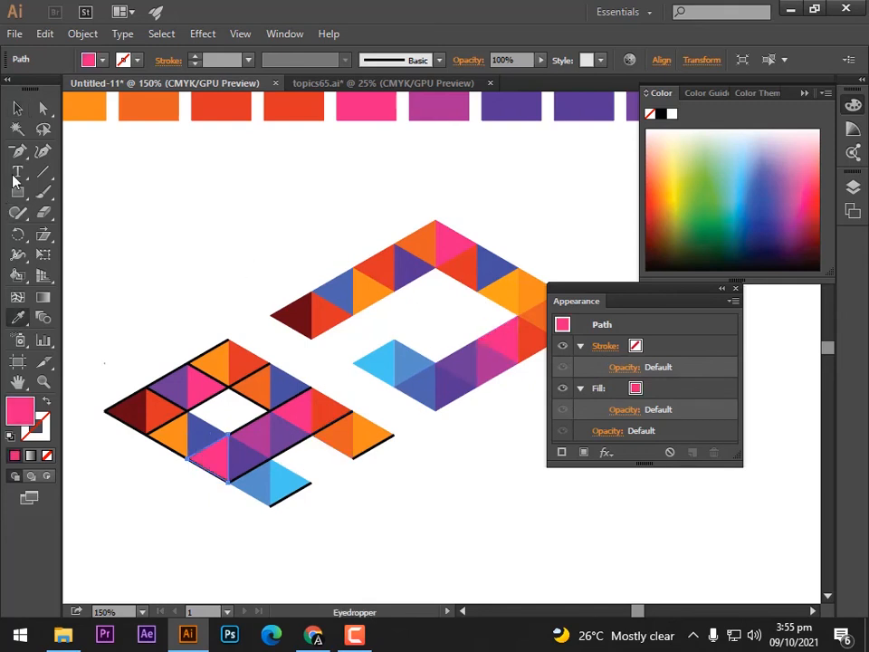
{"action": "key", "text": "v"}
{"action": "left_click", "coordinate": [374, 392]}
Delete the leftover black lines along the lower edges of the light orange and light blue leg tips.
{"action": "key", "text": "ctrl+equal"}
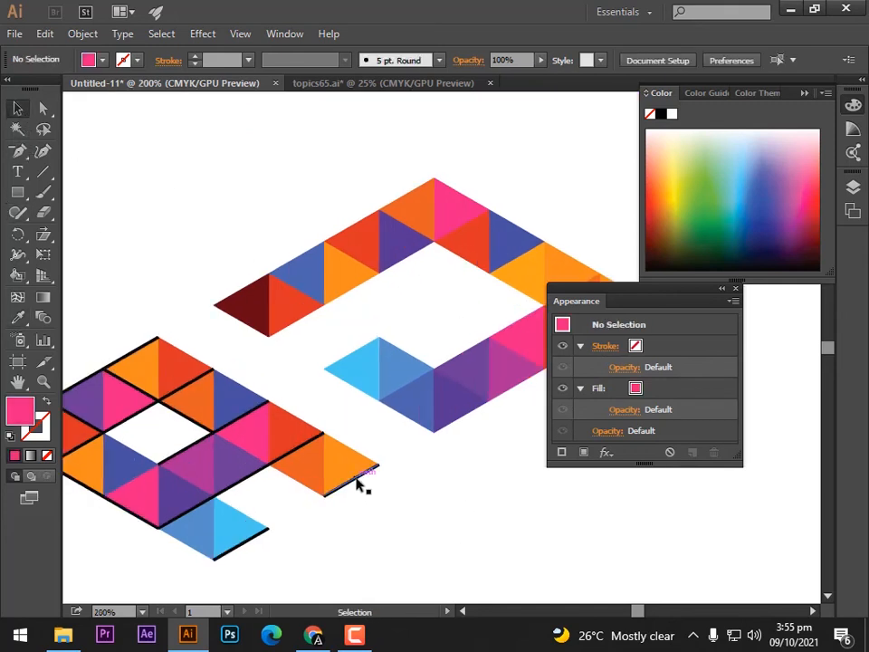
{"action": "left_click", "coordinate": [360, 485]}
{"action": "key", "text": "Delete"}
{"action": "left_click", "coordinate": [250, 539]}
{"action": "key", "text": "Delete"}
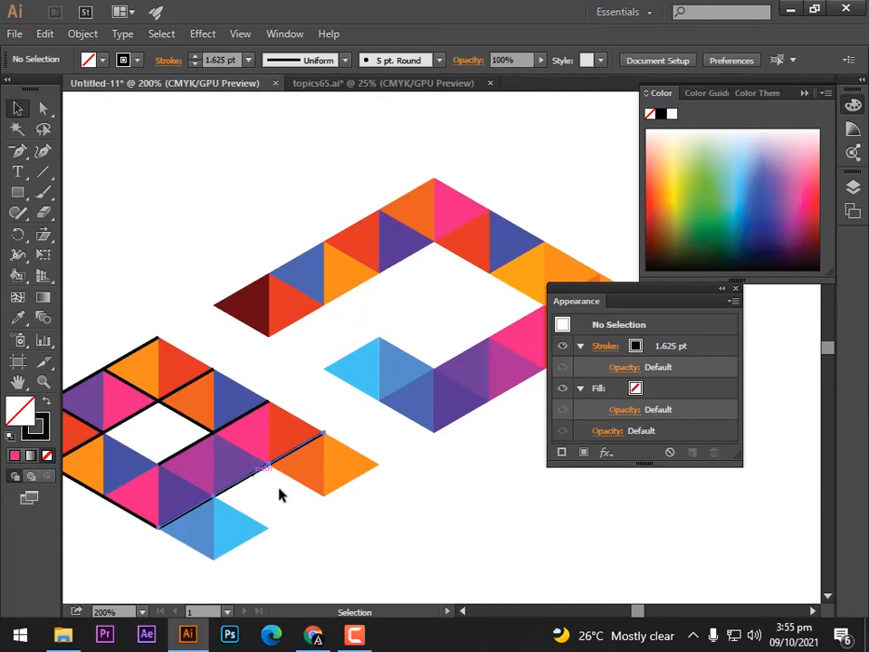
Delete the leftover black lines below and above the magenta and purple row and along the letter's lower-left outer edge.
{"action": "left_click_drag", "start_coordinate": [146, 493], "coordinate": [276, 488]}
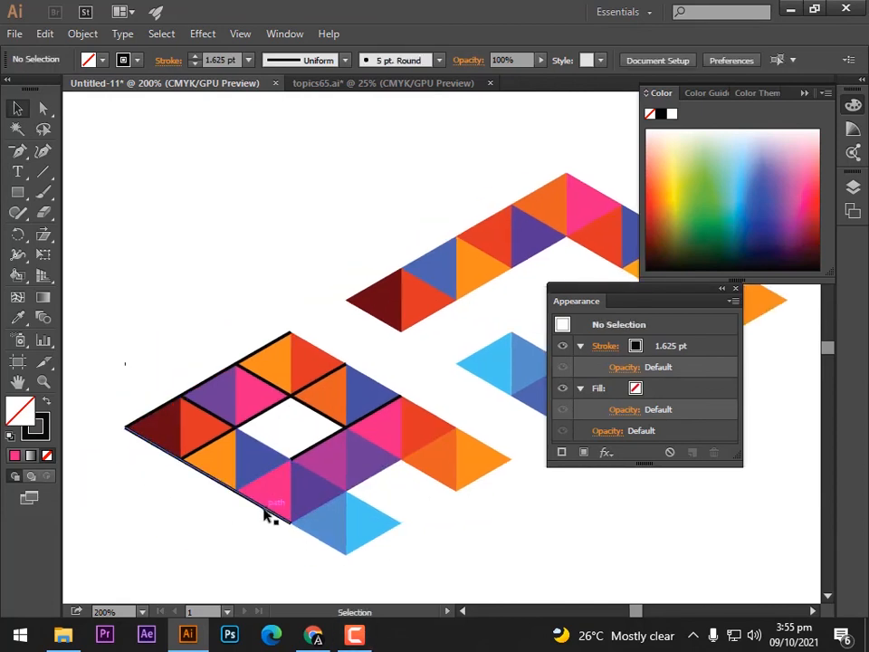
{"action": "left_click", "coordinate": [265, 510]}
{"action": "key", "text": "Delete"}
{"action": "left_click", "coordinate": [315, 446]}
{"action": "key", "text": "Delete"}
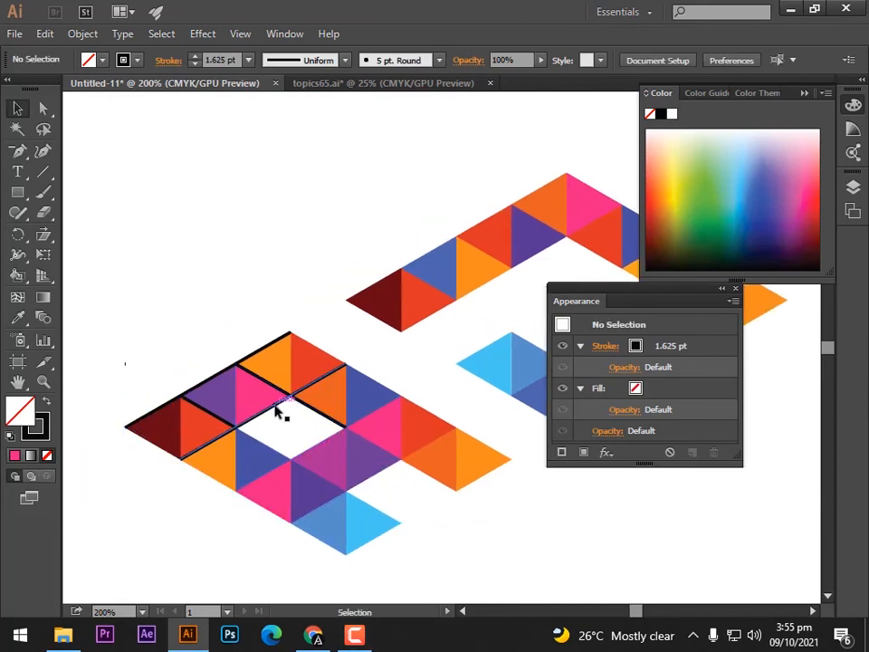
Delete the leftover black lines crossing the letter's upper triangles and running along the two upper edges of its hole.
{"action": "left_click", "coordinate": [280, 406]}
{"action": "key", "text": "Delete"}
{"action": "left_click", "coordinate": [308, 412]}
{"action": "key", "text": "Delete"}
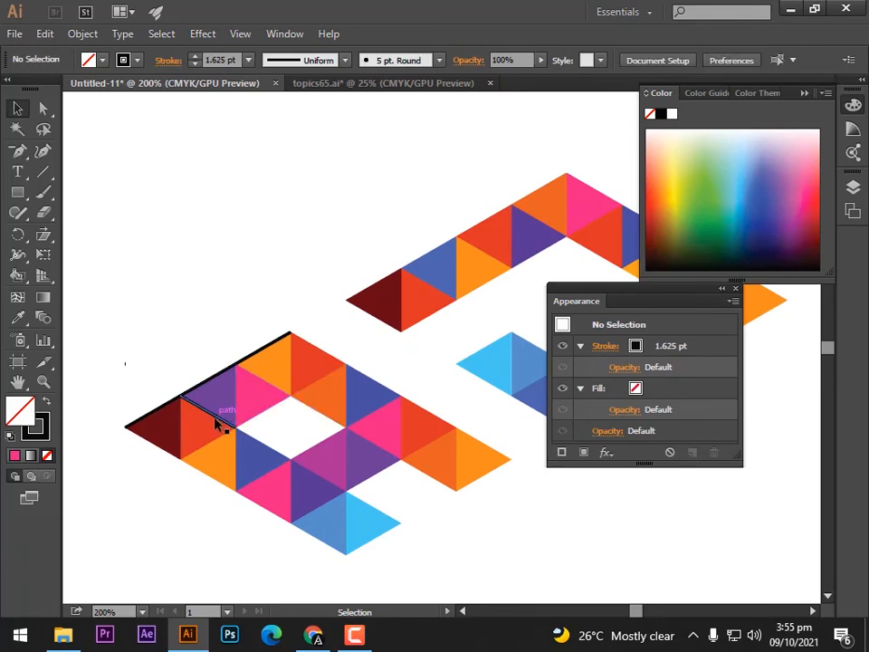
Delete the black line between the red and purple triangles and the leftover line along the letter's upper-left outer edge.
{"action": "left_click", "coordinate": [220, 418]}
{"action": "key", "text": "Delete"}
{"action": "left_click", "coordinate": [200, 389]}
{"action": "key", "text": "Delete"}
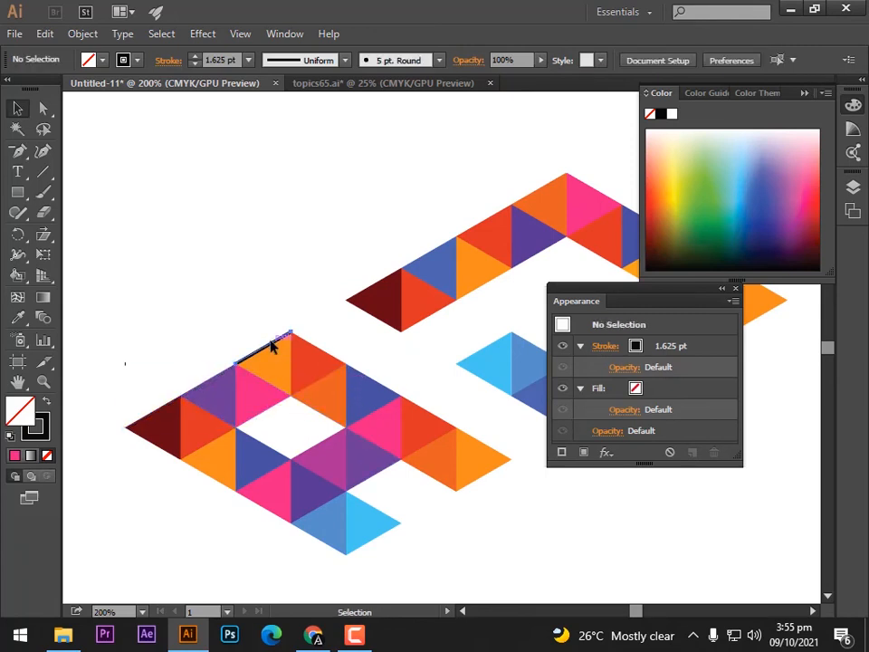
Try to enlarge the two coloured letters together and move them lower on the artboard.
{"action": "key", "text": "ctrl+minus"}
{"action": "key", "text": "ctrl+minus"}
{"action": "left_click_drag", "start_coordinate": [475, 421], "coordinate": [335, 426]}
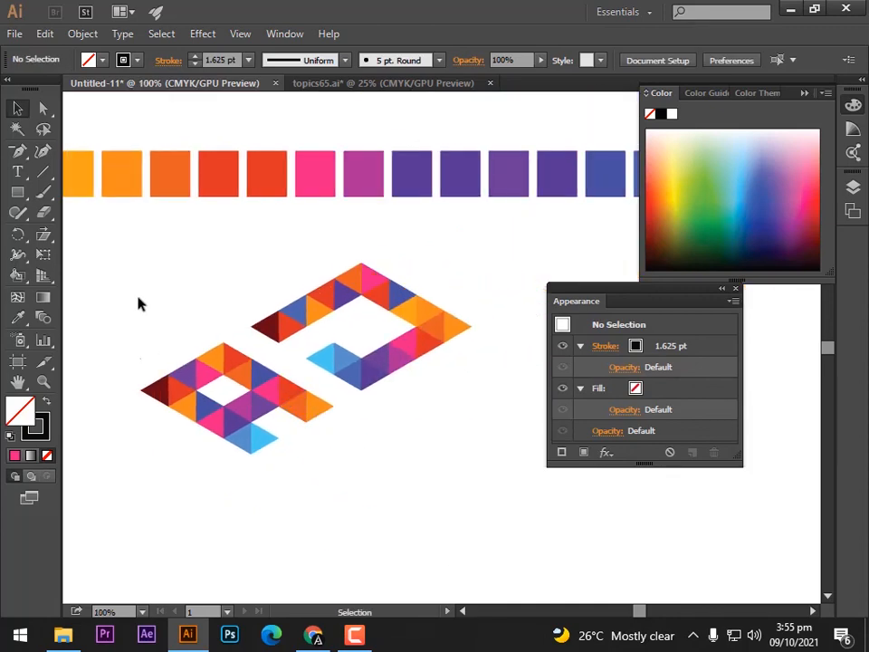
{"action": "left_click_drag", "start_coordinate": [138, 298], "coordinate": [506, 479]}
{"action": "key", "text": "ctrl+minus"}
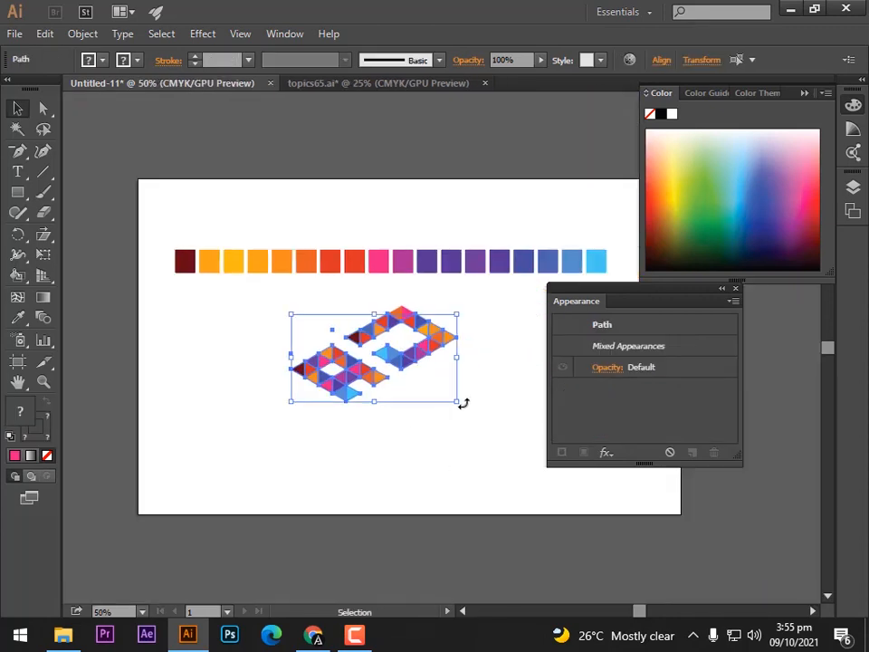
{"action": "left_click_drag", "start_coordinate": [458, 406], "coordinate": [525, 439]}
{"action": "left_click_drag", "start_coordinate": [456, 349], "coordinate": [454, 401]}
{"action": "left_click", "coordinate": [533, 446]}
{"action": "key", "text": "ctrl+z"}
{"action": "key", "text": "ctrl+z"}
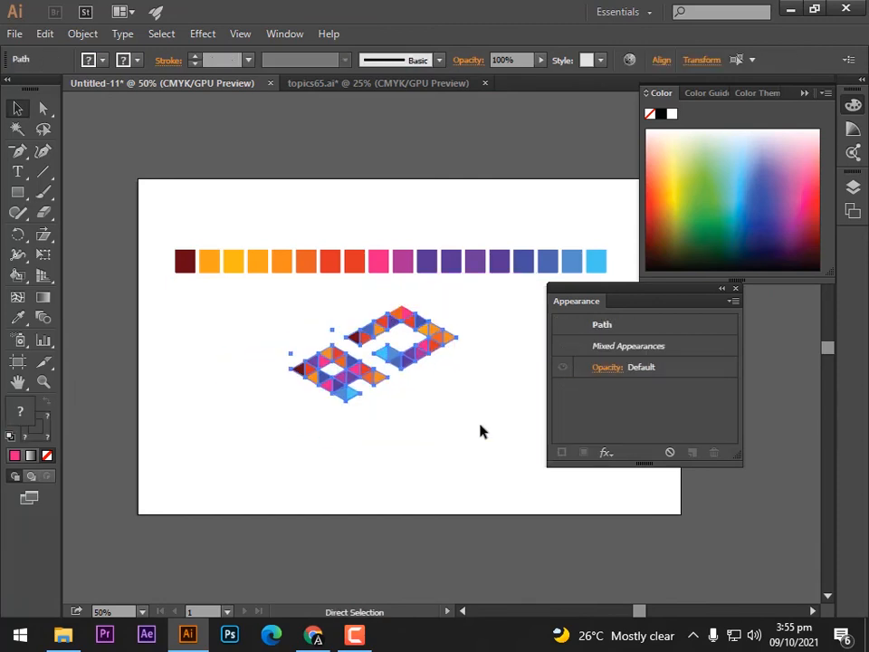
Select both complete letters, enlarge them together to about 1.6 times their size, move them lower on the artboard and deselect them.
{"action": "left_click", "coordinate": [243, 352]}
{"action": "left_click_drag", "start_coordinate": [499, 423], "coordinate": [497, 421]}
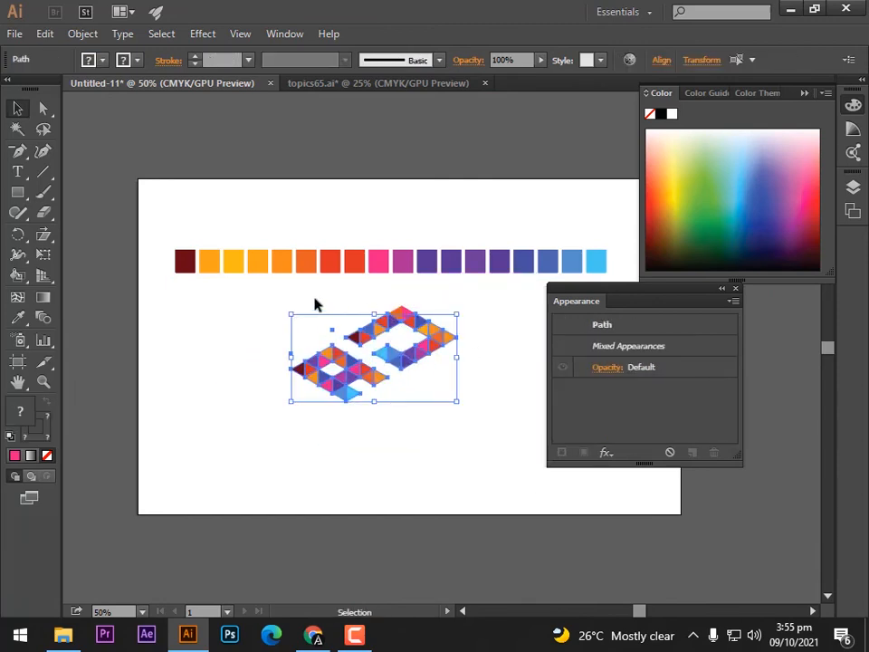
{"action": "left_click_drag", "start_coordinate": [300, 295], "coordinate": [464, 449]}
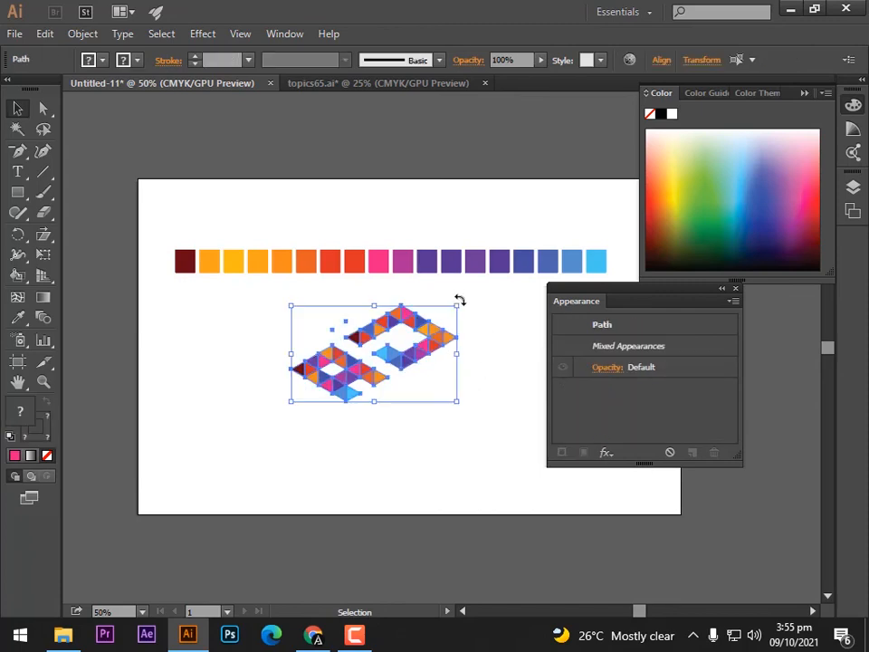
{"action": "left_click_drag", "start_coordinate": [460, 304], "coordinate": [518, 275]}
{"action": "left_click_drag", "start_coordinate": [465, 334], "coordinate": [455, 399]}
{"action": "left_click", "coordinate": [499, 463]}
{"action": "key", "text": "p"}
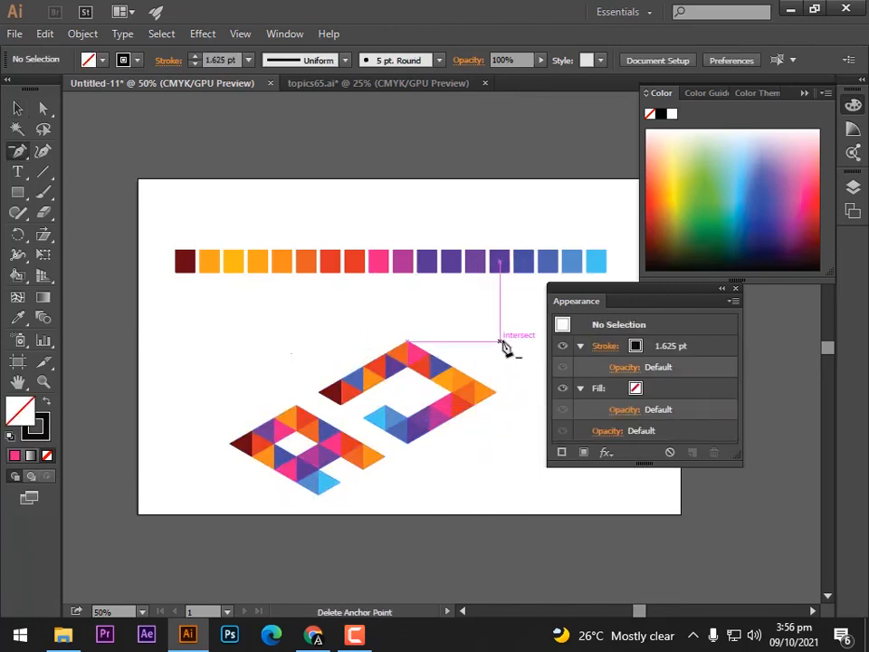
{"action": "key", "text": "ctrl+1"}
{"action": "key", "text": "ctrl+minus"}
{"action": "key", "text": "ctrl+minus"}
{"action": "left_click", "coordinate": [21, 109]}
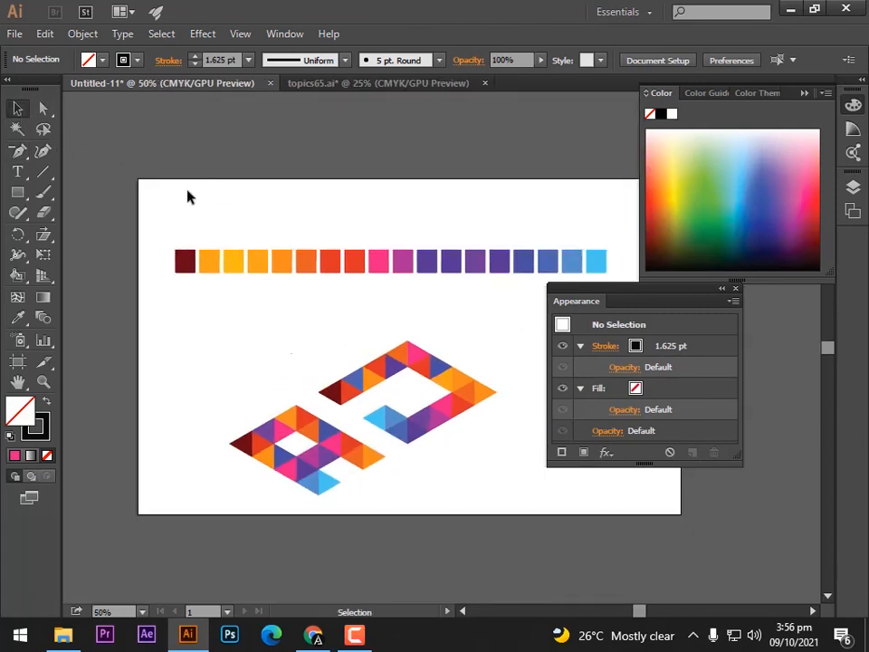